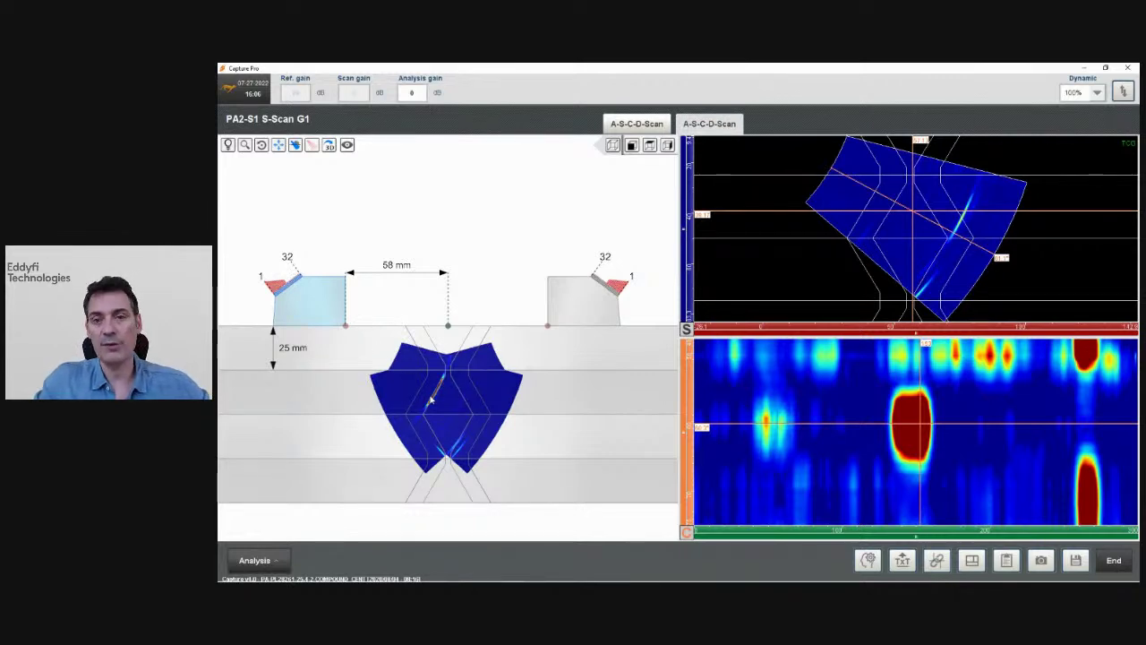
# - Show the S-scans beside their C-scans and move the scan cursor to the strong indication near the scan end, returning to the central one
pyautogui.click(641, 125)
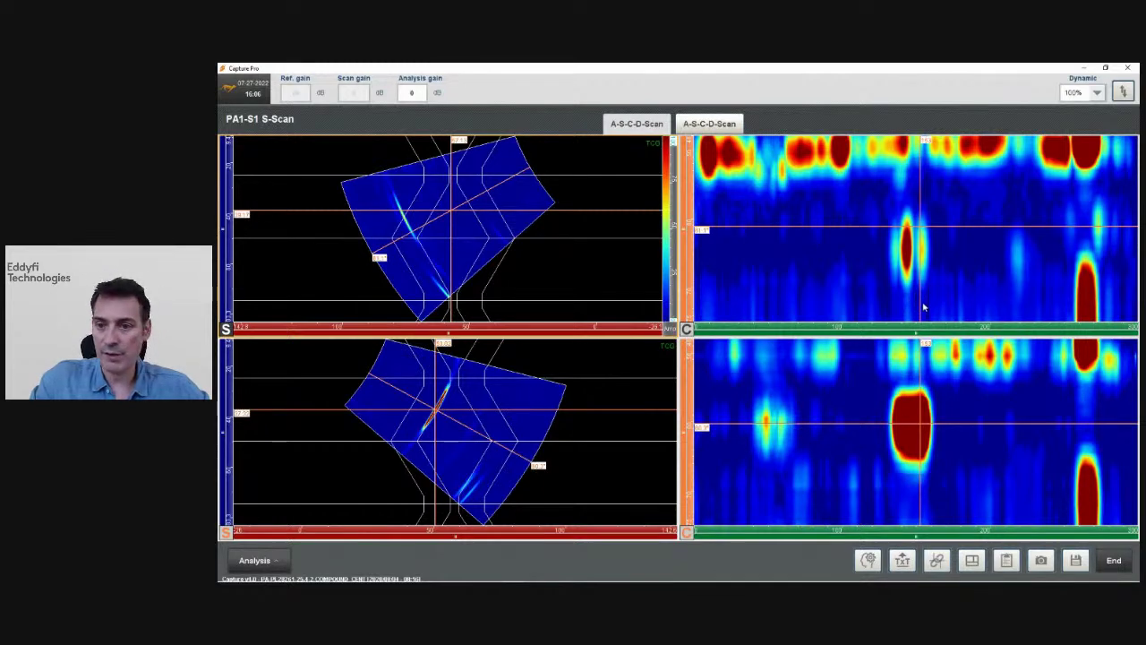
pyautogui.moveTo(923, 305); pyautogui.dragTo(1088, 309)
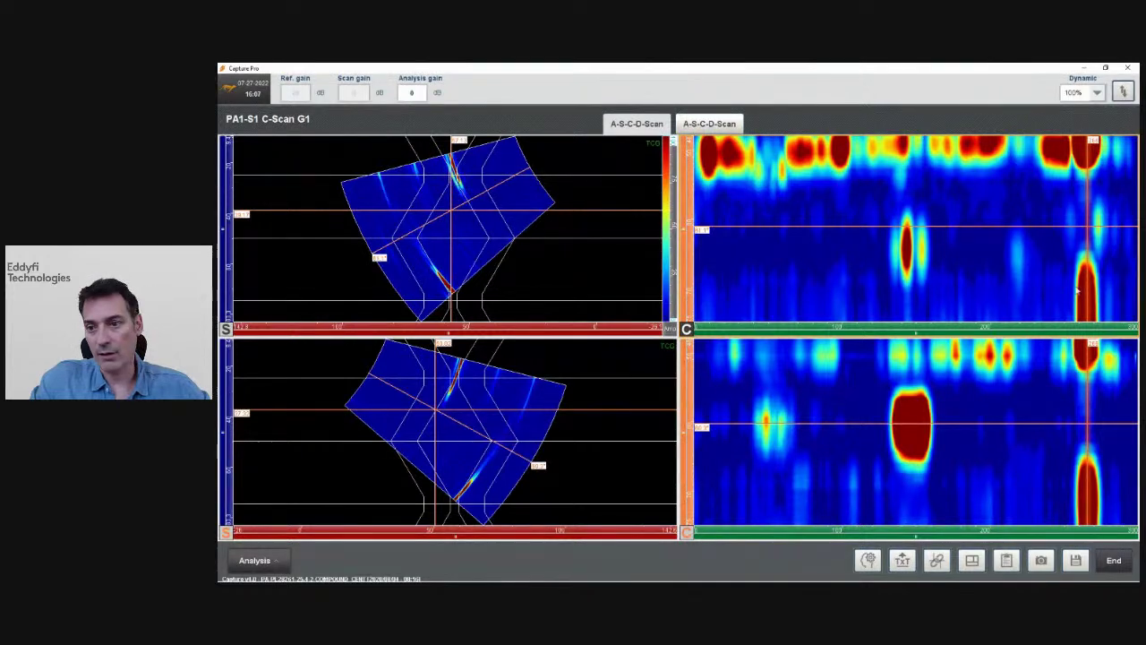
pyautogui.moveTo(1083, 285); pyautogui.dragTo(911, 296)
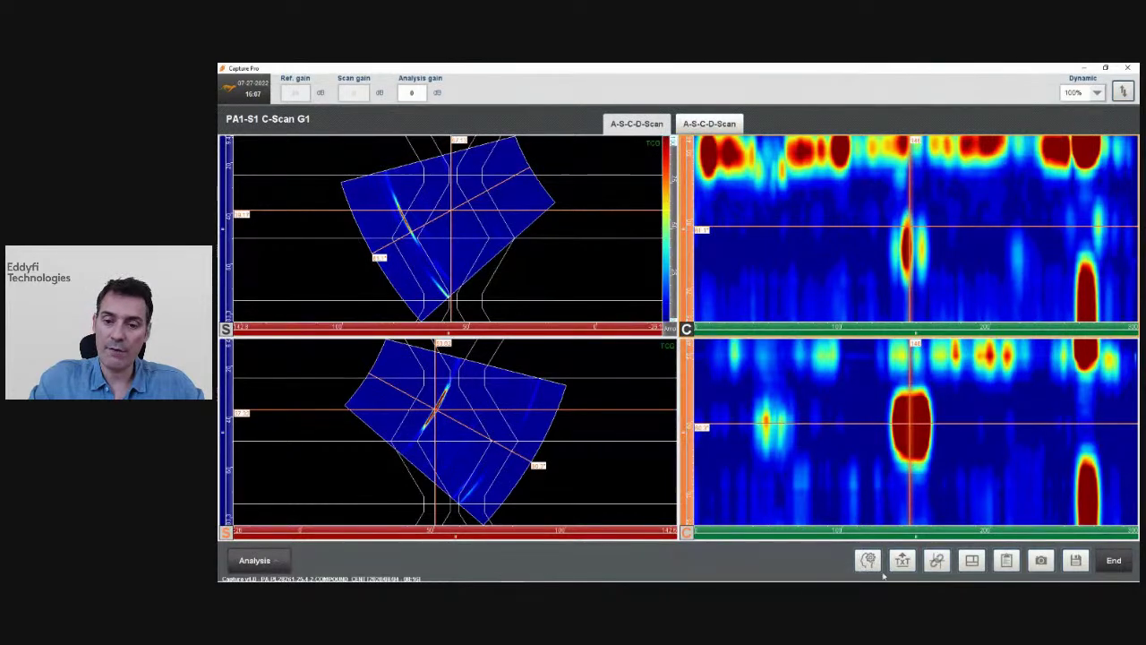
# - Open Assisted Analysis and review the detection thresholds and filtering settings, keeping ISO 13588 as the standard
pyautogui.click(868, 560)
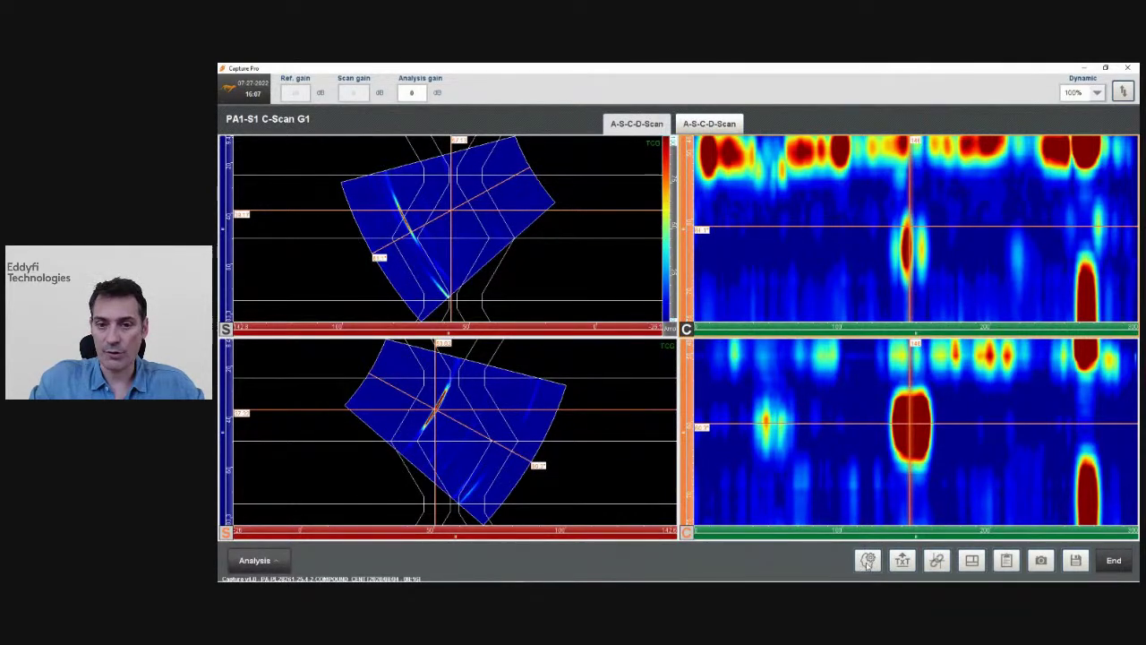
pyautogui.moveTo(672, 205); pyautogui.dragTo(680, 206)
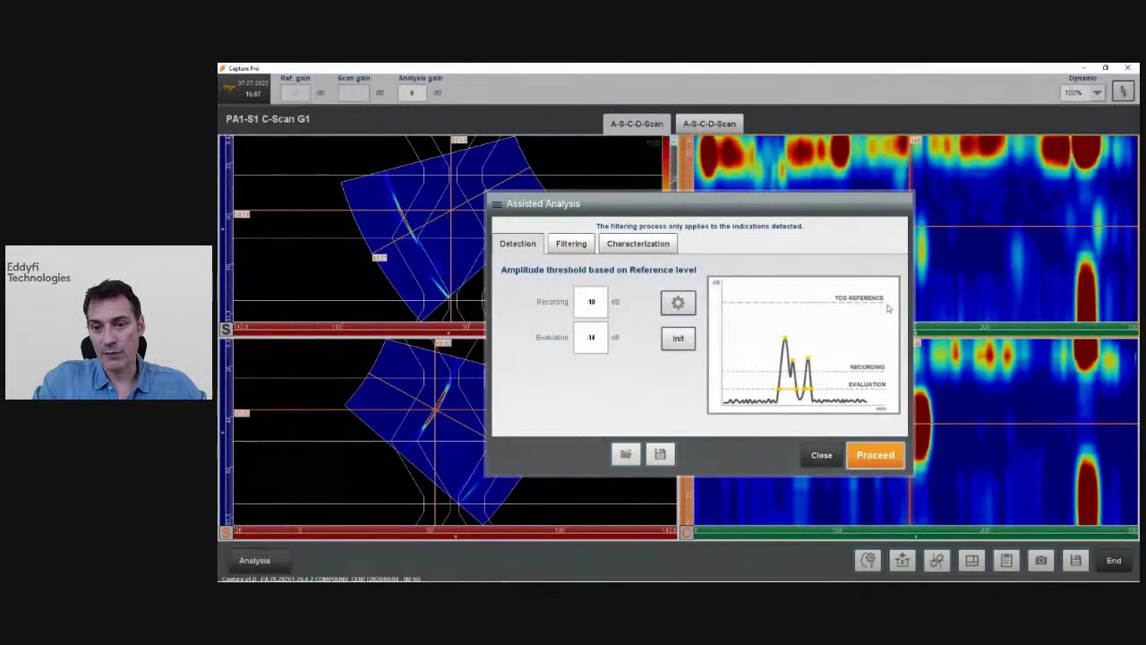
pyautogui.click(488, 572)
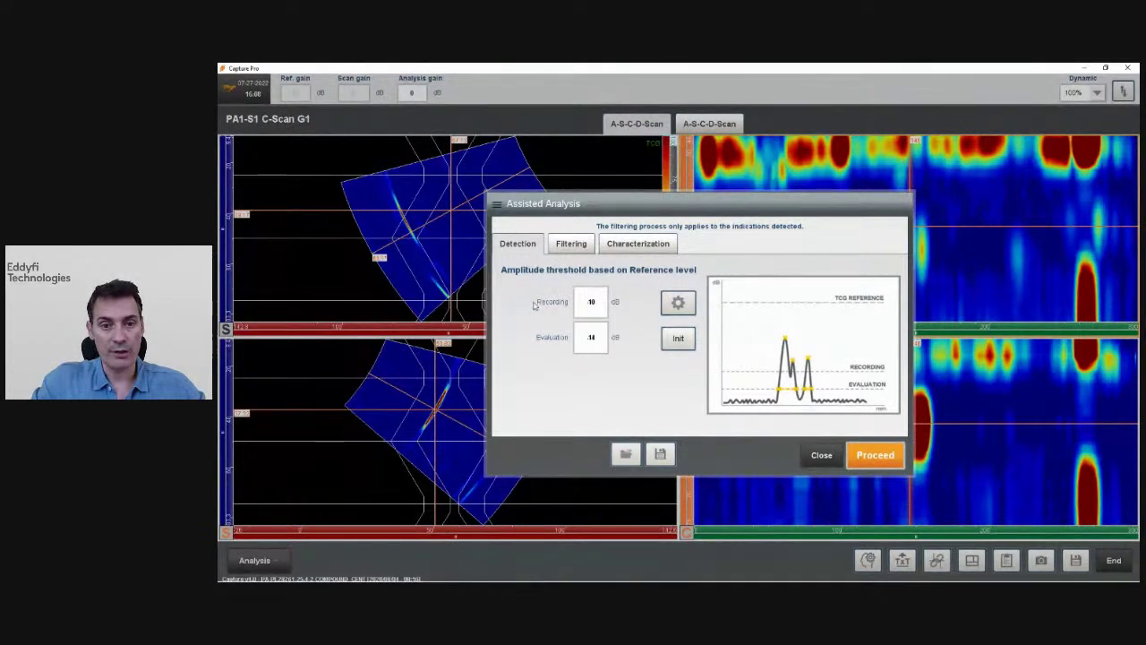
pyautogui.click(573, 245)
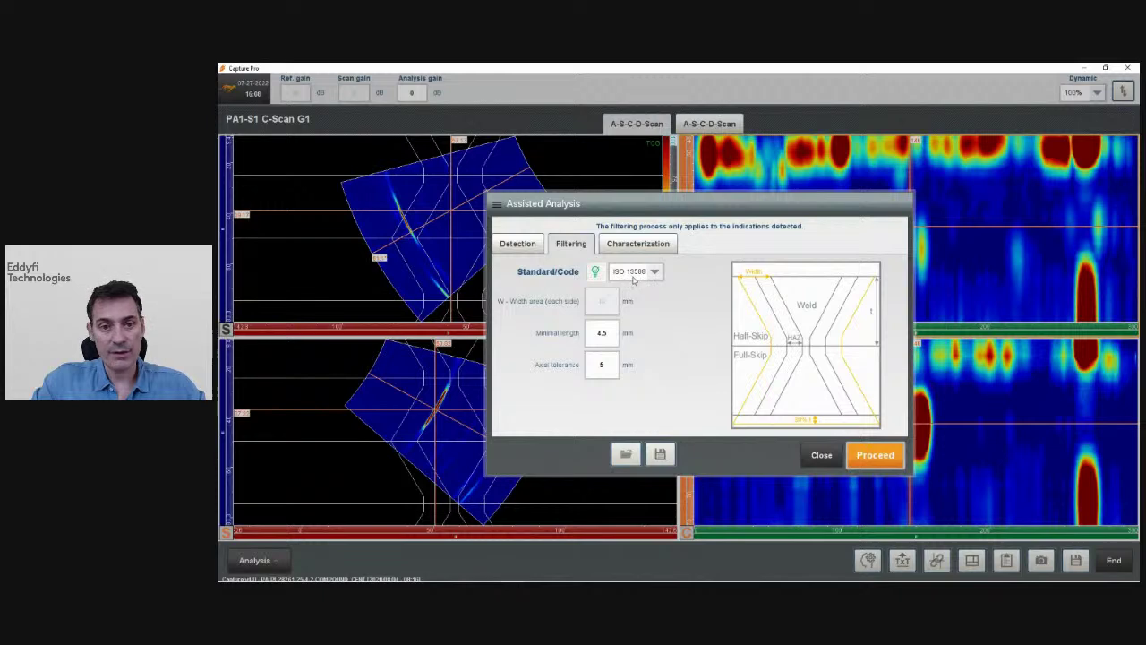
pyautogui.click(654, 272)
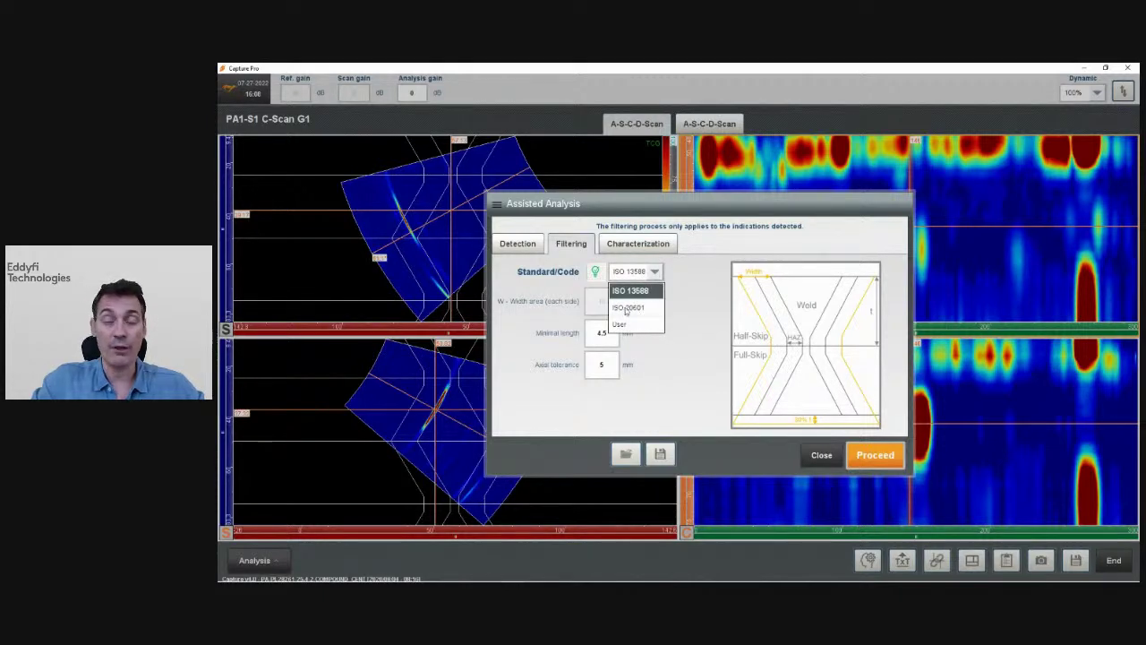
pyautogui.click(720, 297)
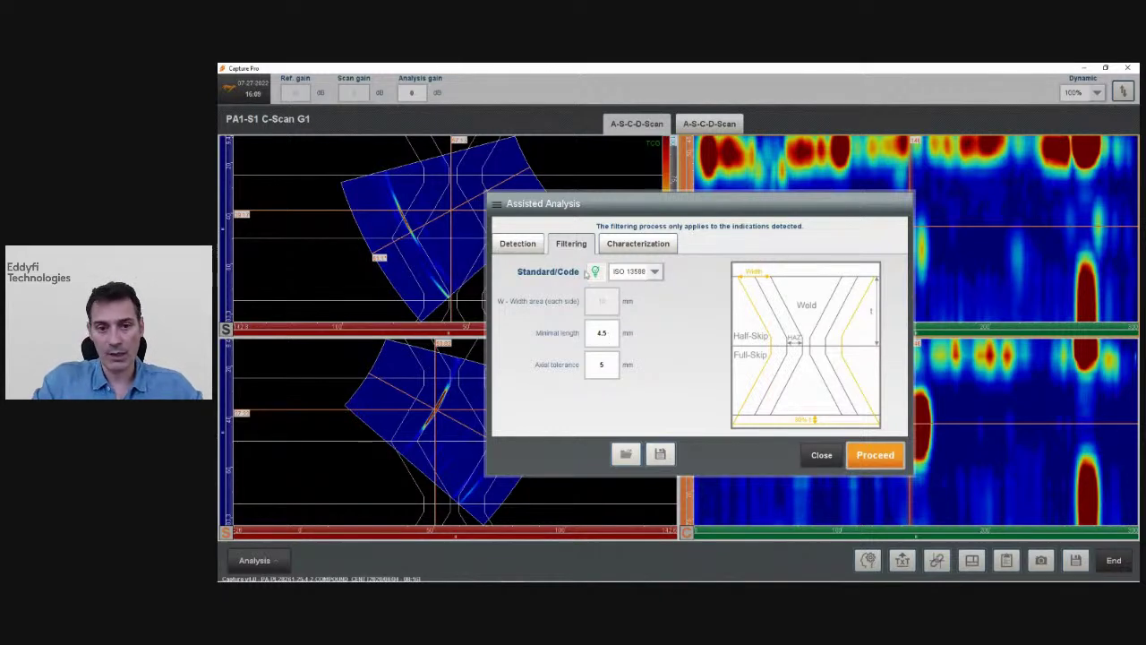
# - Review the Outer wall defect types for characterization and run the assisted analysis, accepting deletion of the existing AA-Weld indications
pyautogui.click(625, 247)
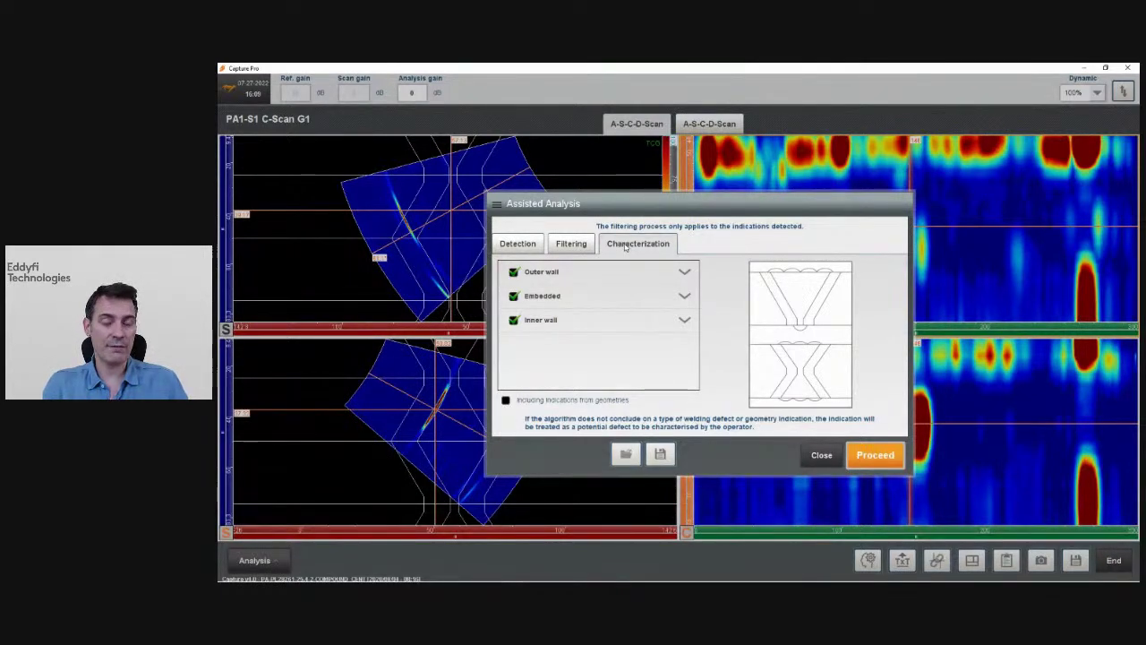
pyautogui.click(680, 274)
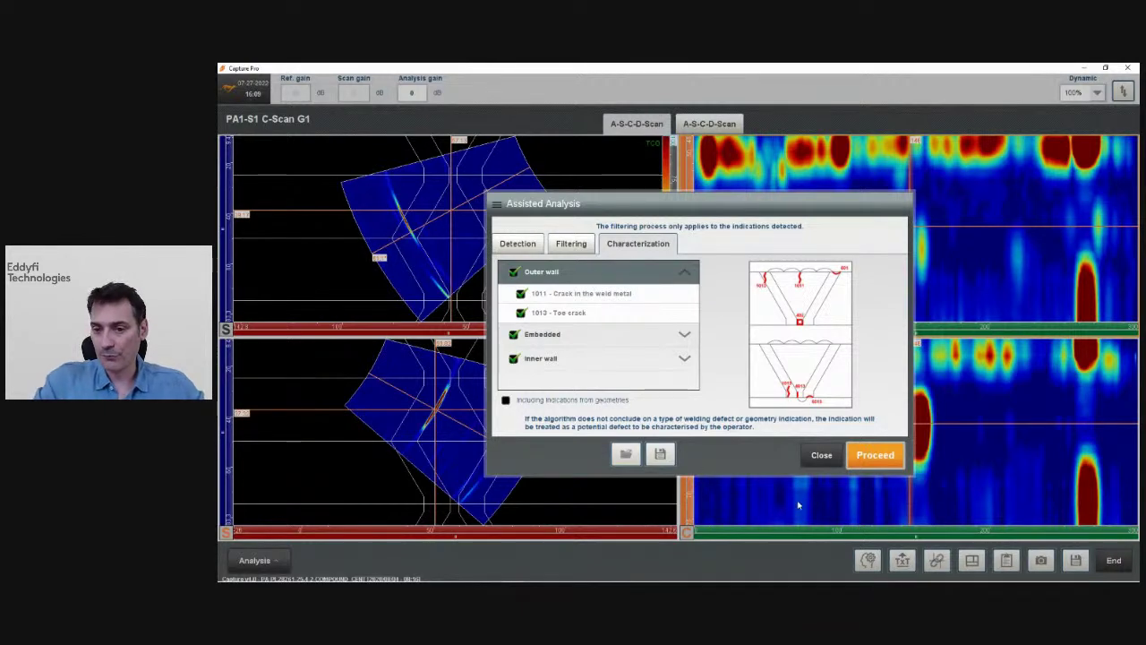
pyautogui.click(876, 455)
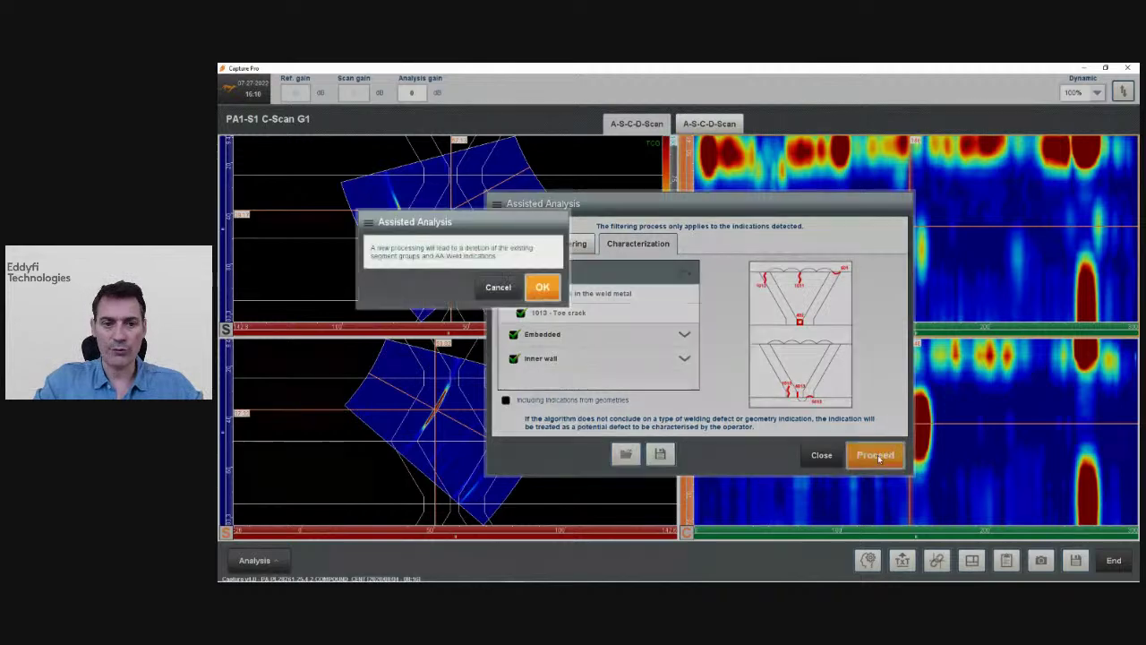
pyautogui.click(542, 288)
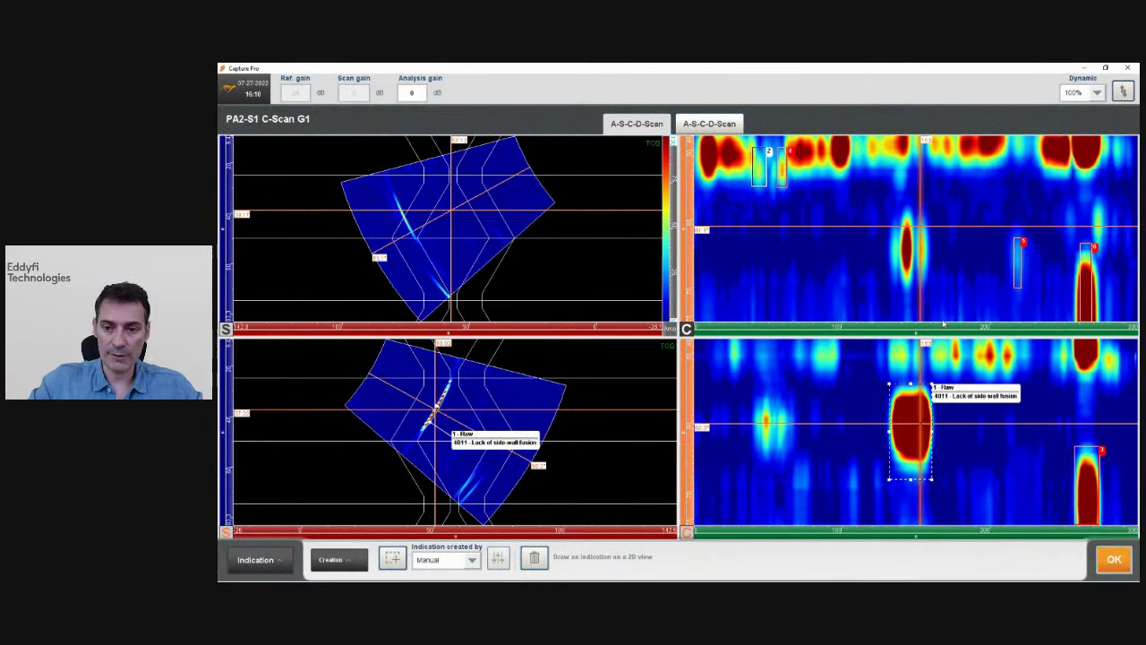
# - Move the lack of side-wall fusion label clear of its C-scan indication and switch the indication tools from Creation to Assessment
pyautogui.moveTo(968, 394); pyautogui.dragTo(986, 371)
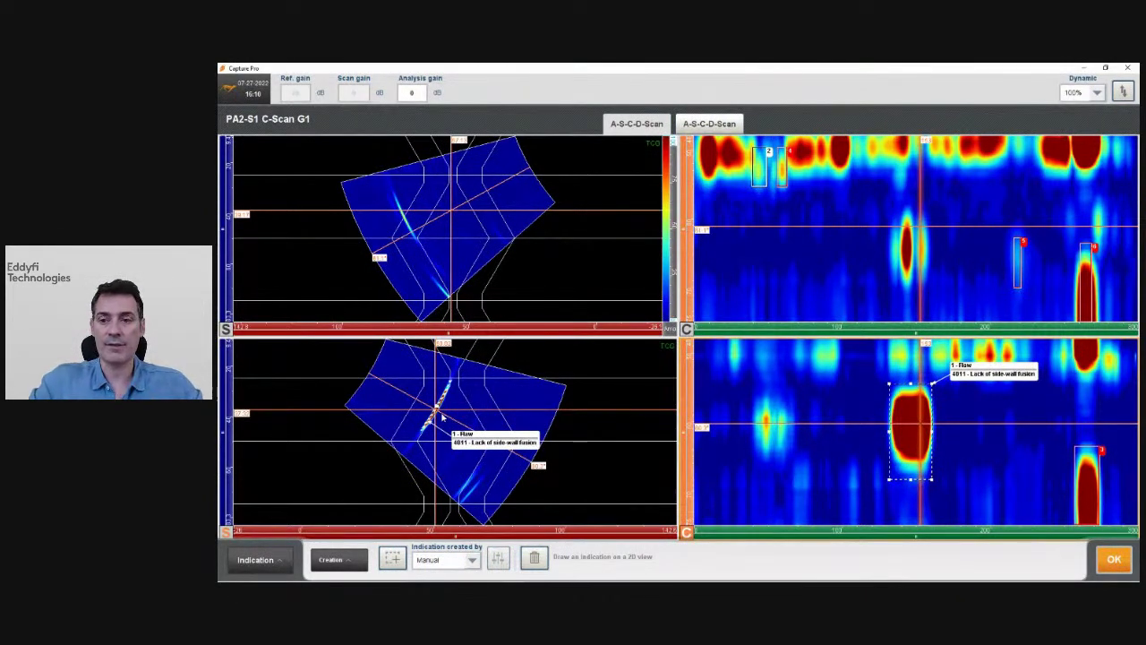
pyautogui.click(351, 563)
pyautogui.click(352, 537)
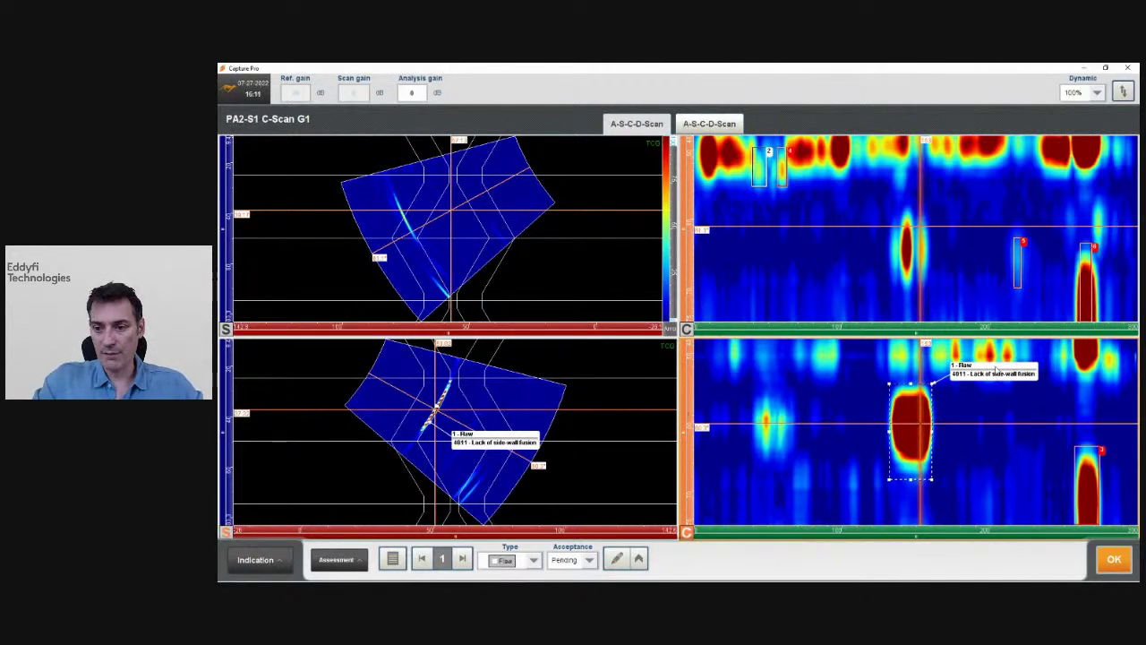
# - Go to indication 2 and move its crack labels clear of the signals in the PA1 C-scan and S-scan
pyautogui.click(462, 558)
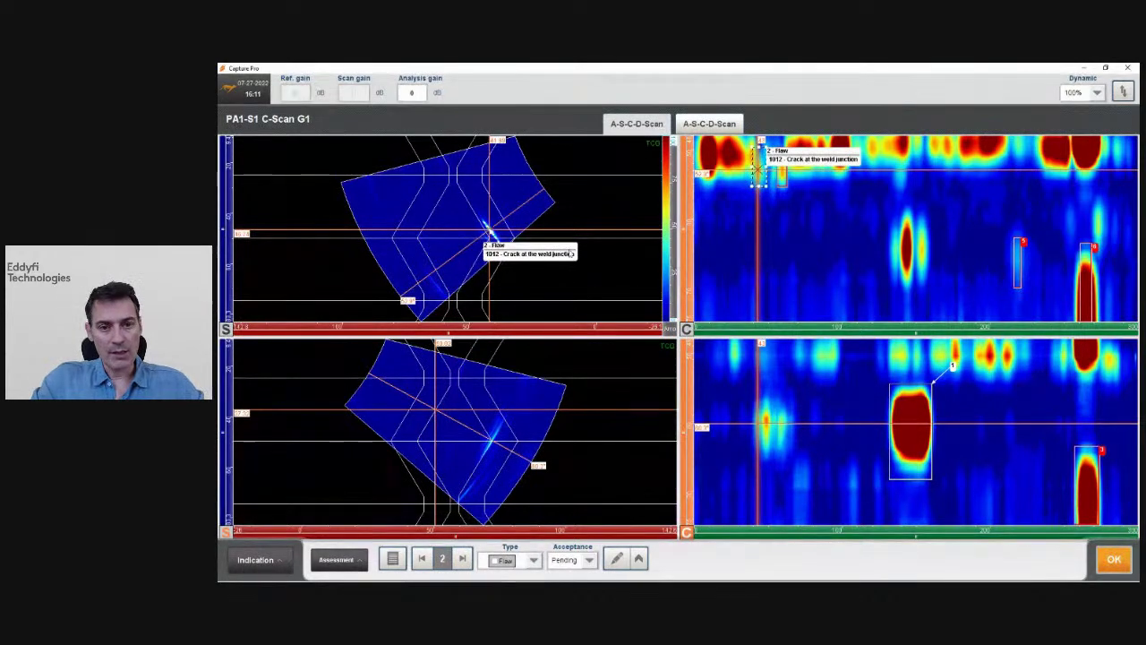
pyautogui.moveTo(826, 159); pyautogui.dragTo(839, 233)
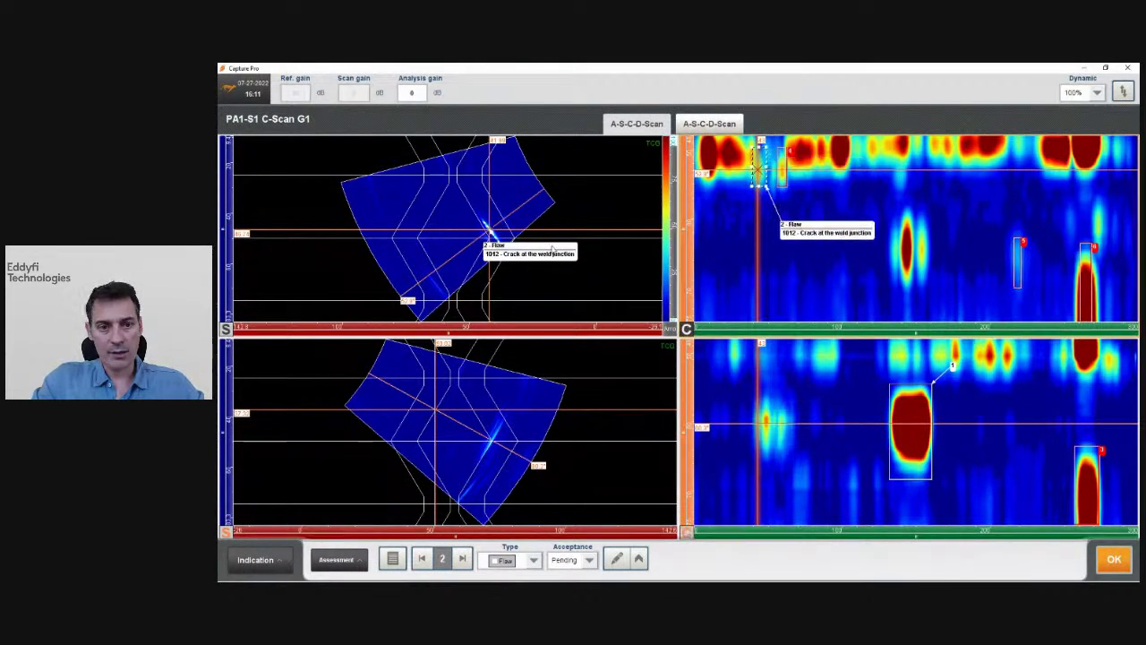
pyautogui.moveTo(552, 250); pyautogui.dragTo(598, 266)
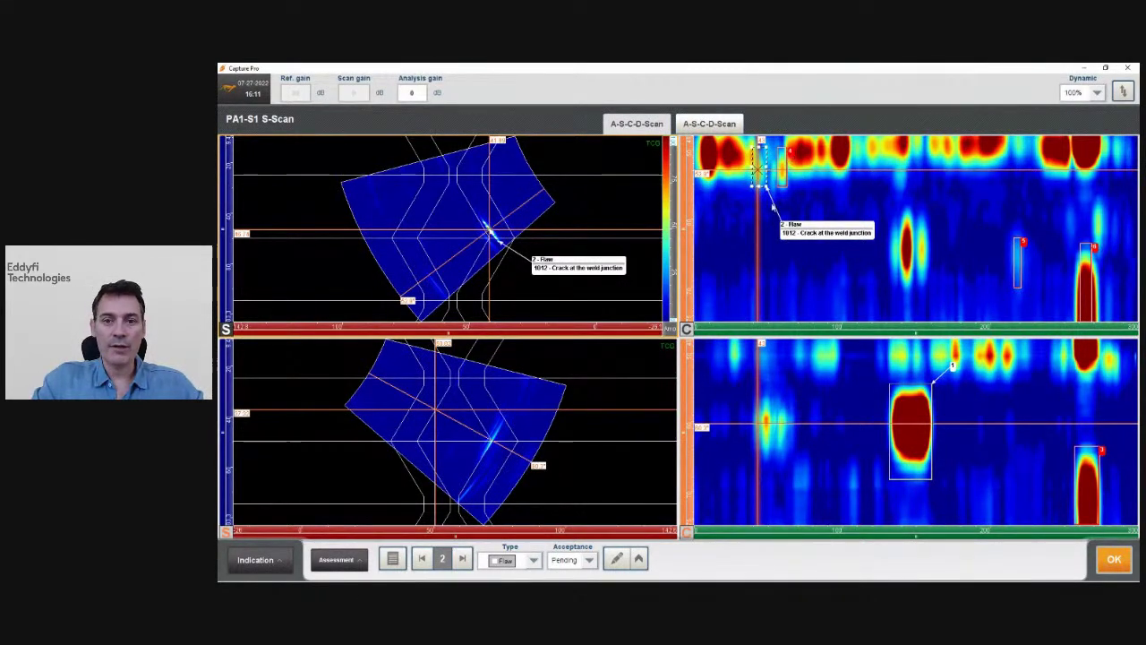
# - Select indication 4, inspect the signal between it and indication 2 with the scan cursor, and move its C-scan label away
pyautogui.click(784, 159)
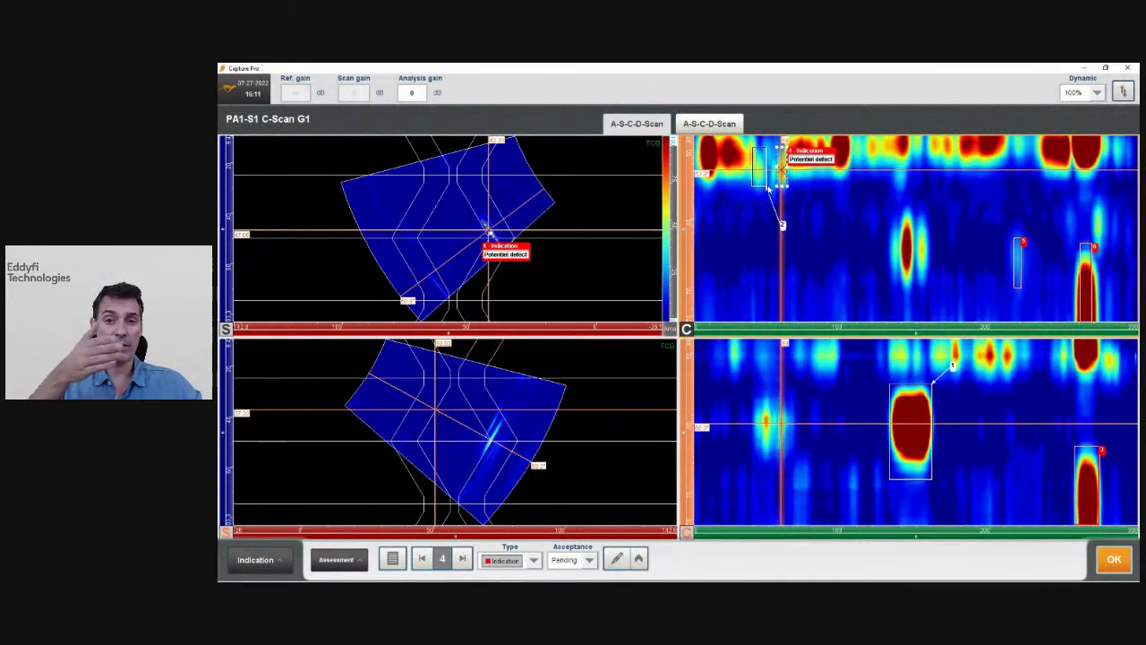
pyautogui.click(778, 251)
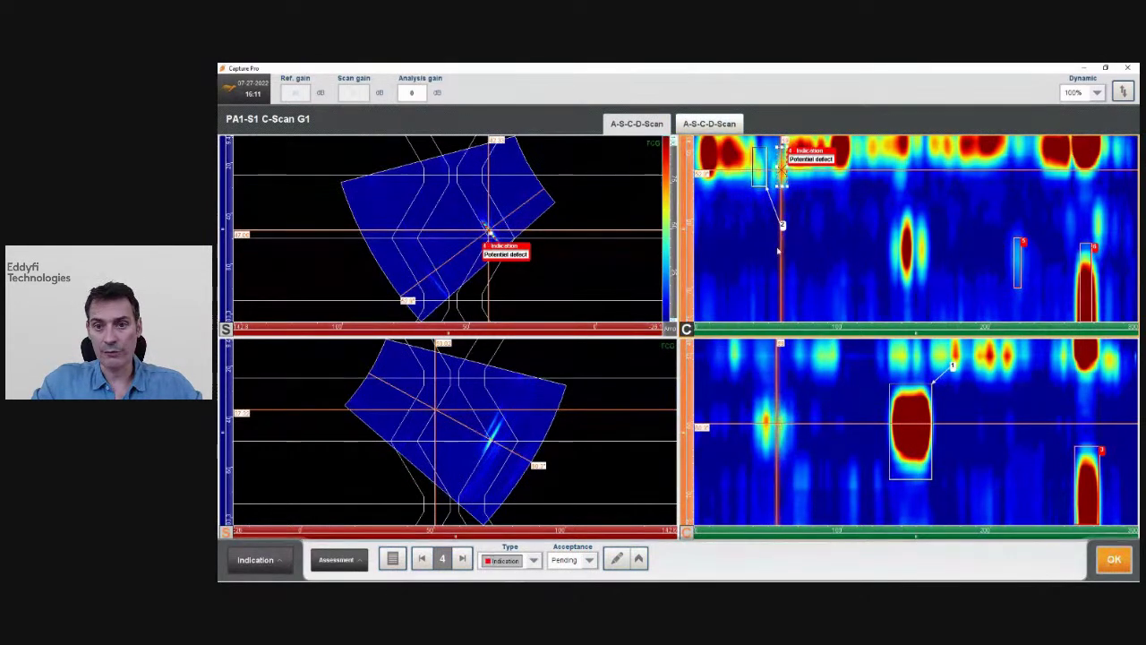
pyautogui.moveTo(778, 252); pyautogui.dragTo(772, 253)
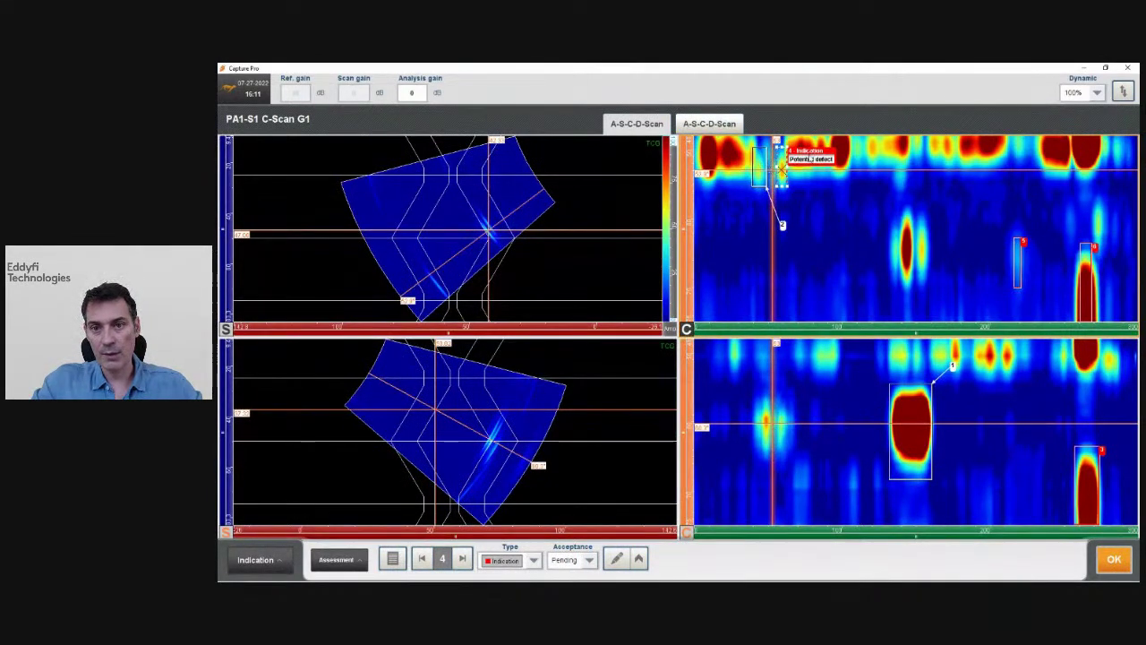
pyautogui.moveTo(811, 158); pyautogui.dragTo(844, 186)
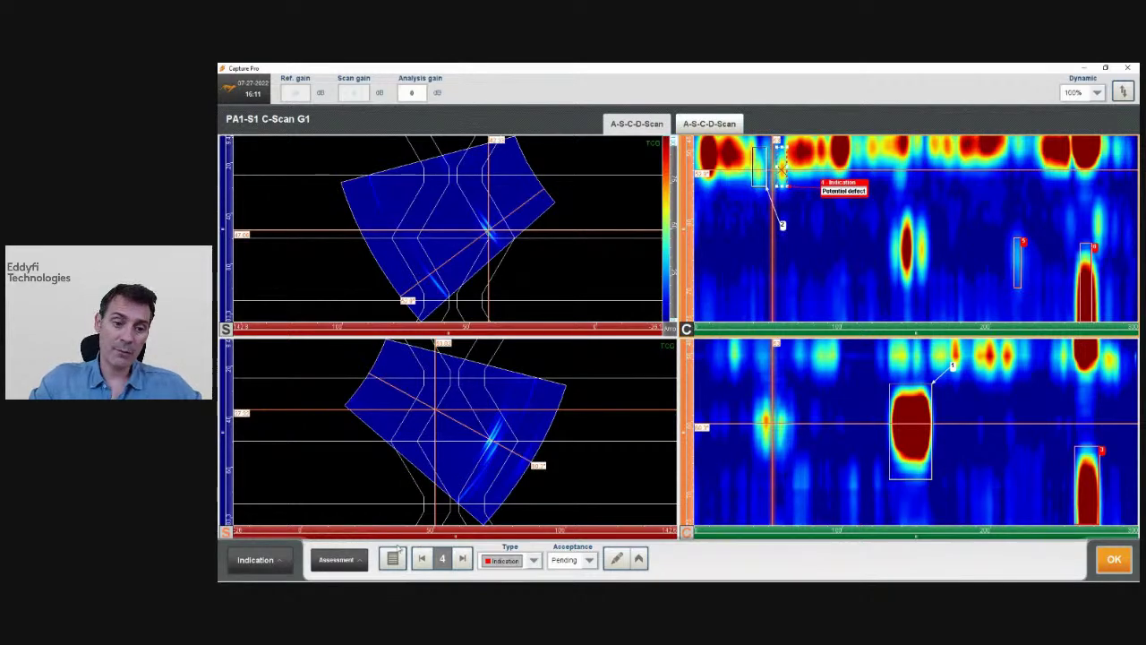
# - Merge indications 2-AA and 4-AA into one in the indication table
pyautogui.click(392, 559)
pyautogui.click(244, 159)
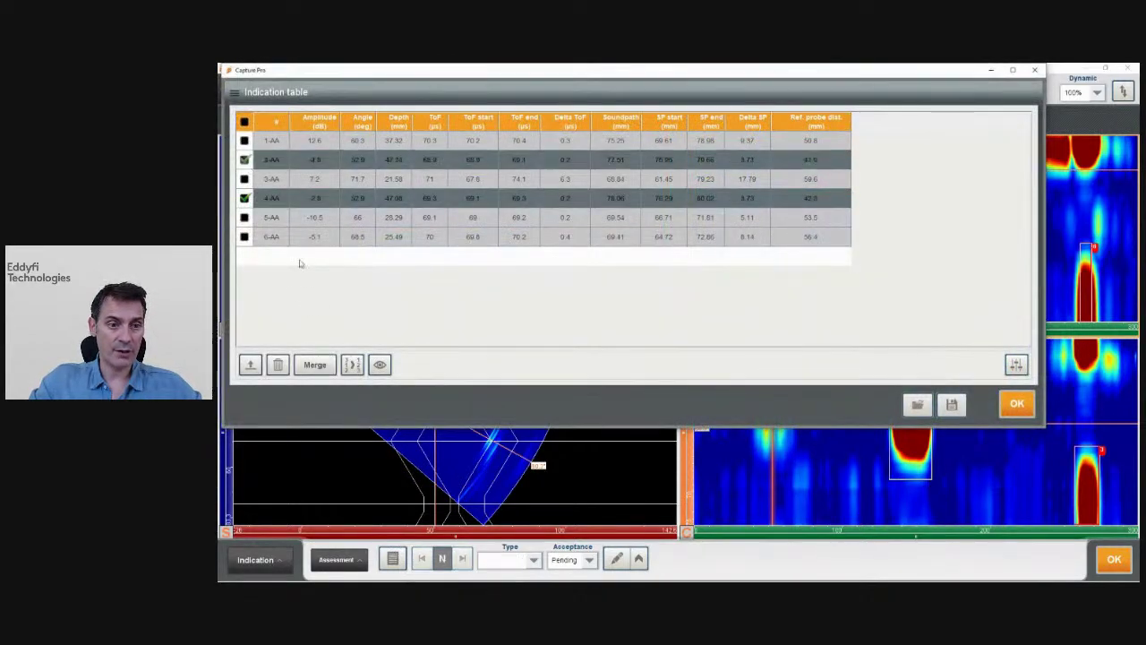
pyautogui.click(320, 371)
pyautogui.click(1016, 404)
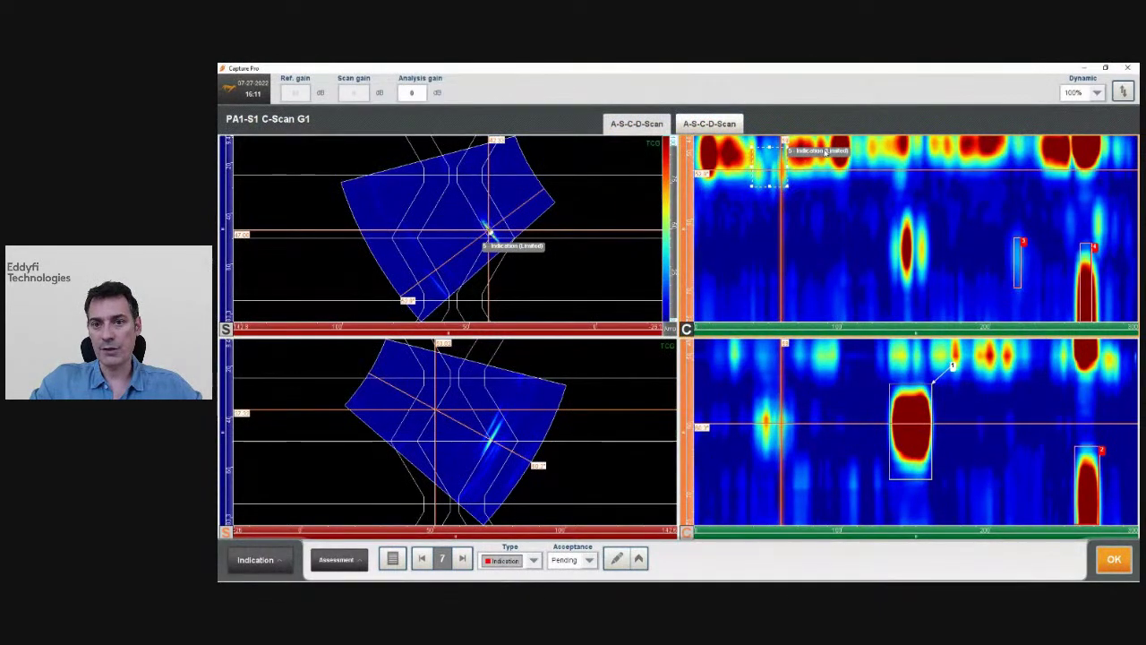
# - Move the merged indication's label below it in the C-scan and set its type to Flaw
pyautogui.moveTo(819, 150); pyautogui.dragTo(838, 211)
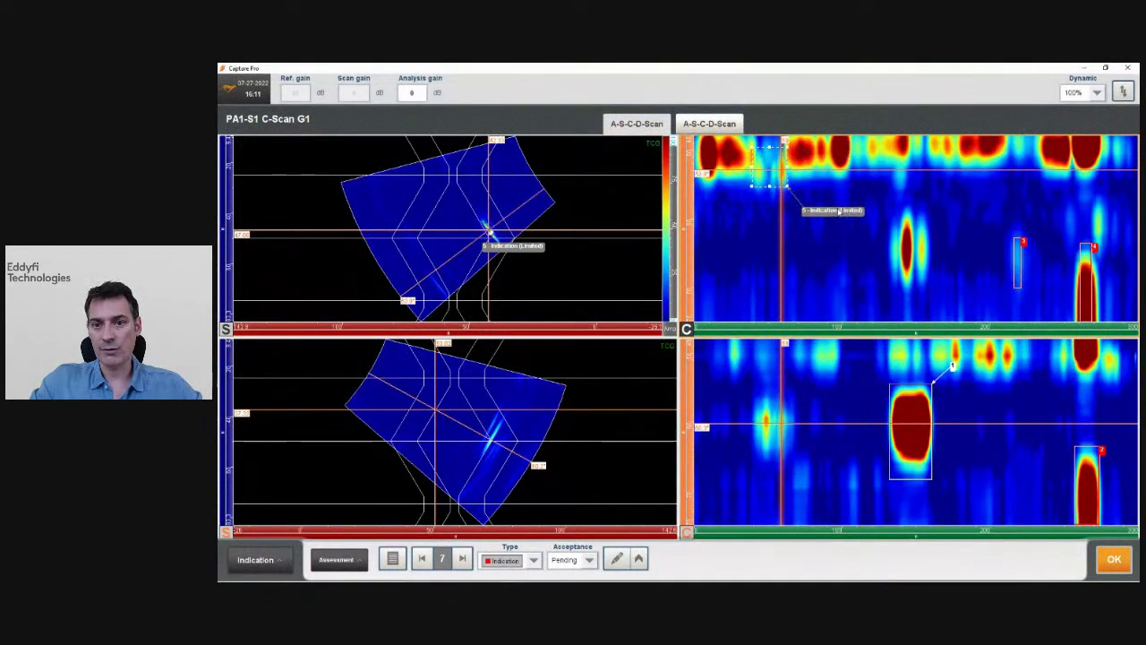
pyautogui.click(530, 559)
pyautogui.click(513, 508)
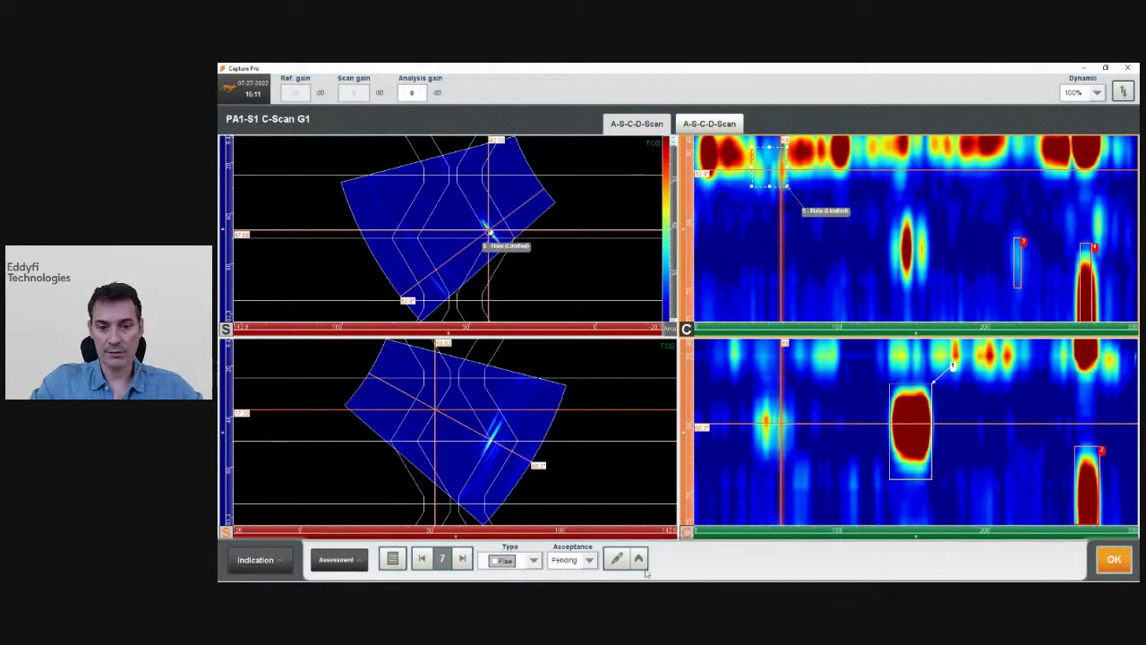
# - Add the comment "toe crack" to the merged indication
pyautogui.click(461, 250)
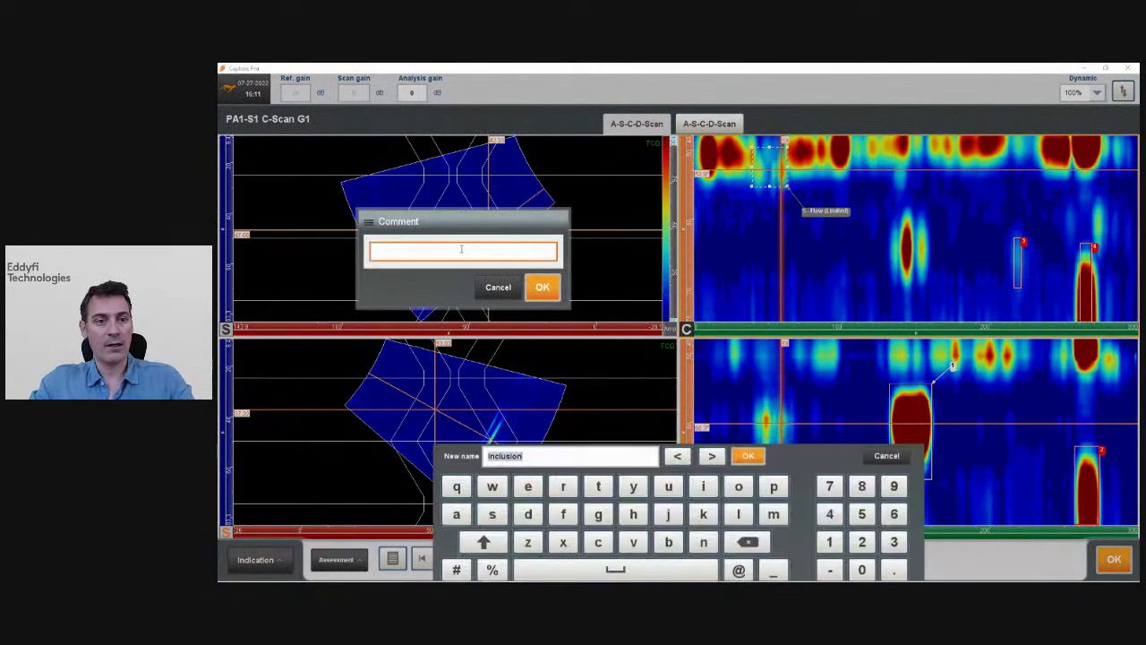
pyautogui.write('toe crack')
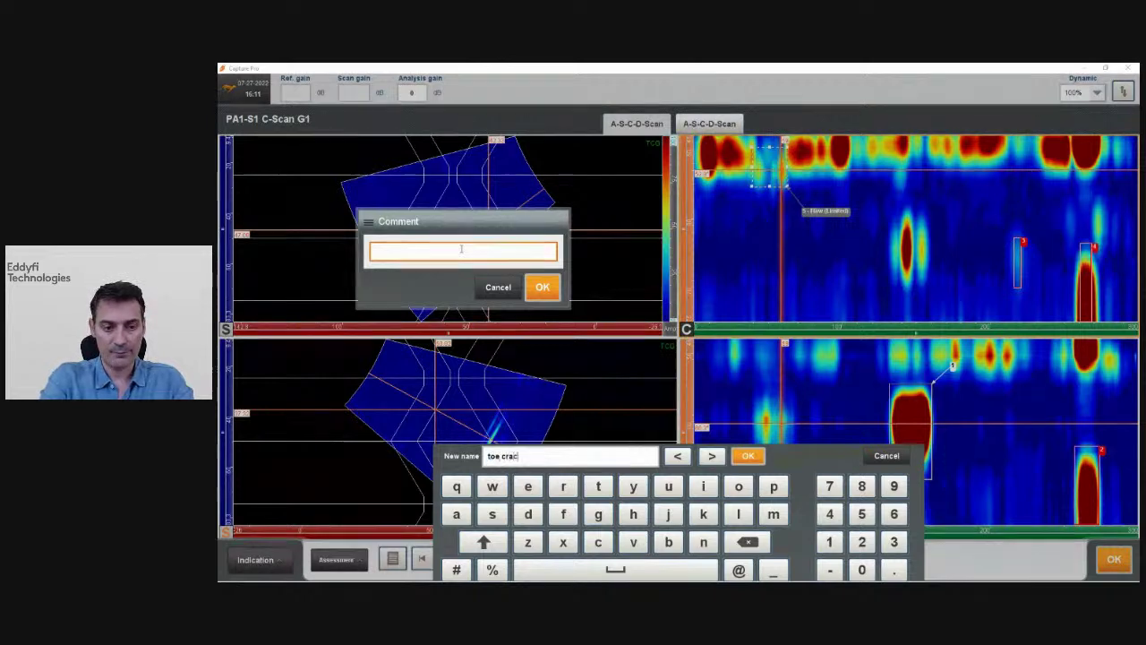
pyautogui.click(748, 457)
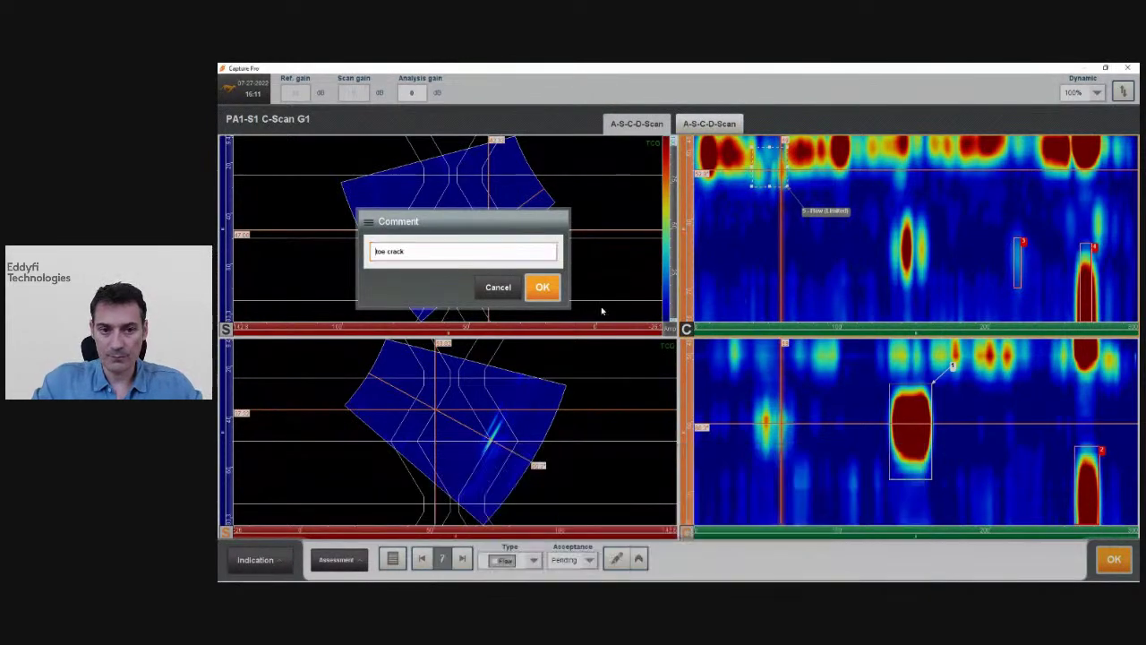
pyautogui.click(543, 288)
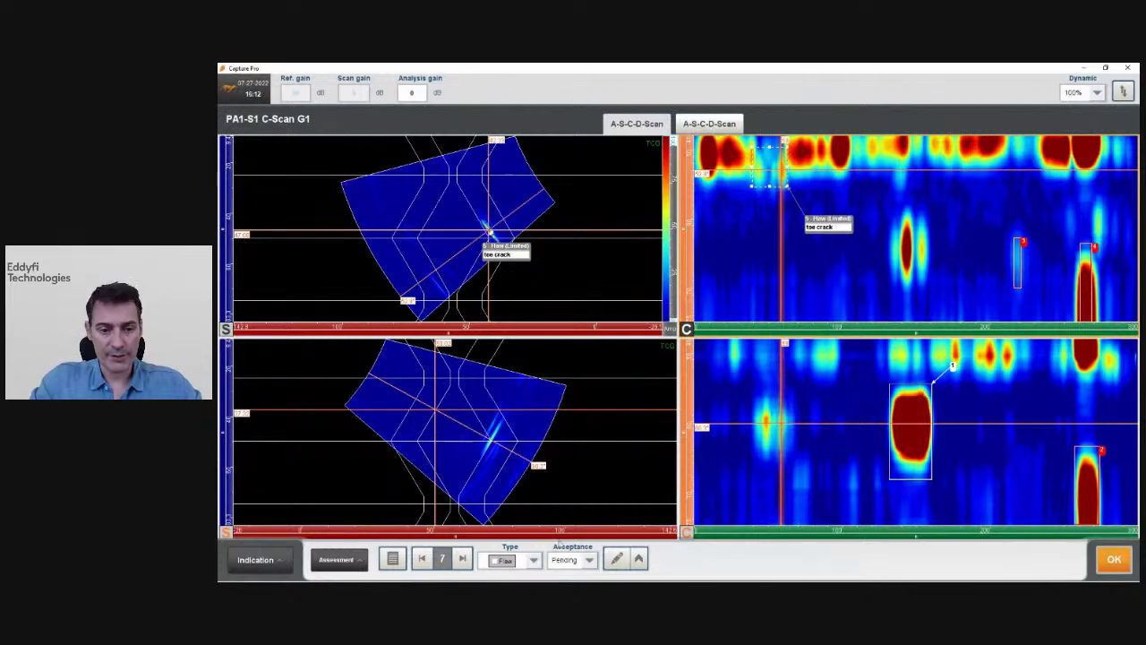
# - Go to indication 2 near the scan end, move its label away from the signal in the PA2 C-scan, and set its type to Flaw
pyautogui.click(462, 560)
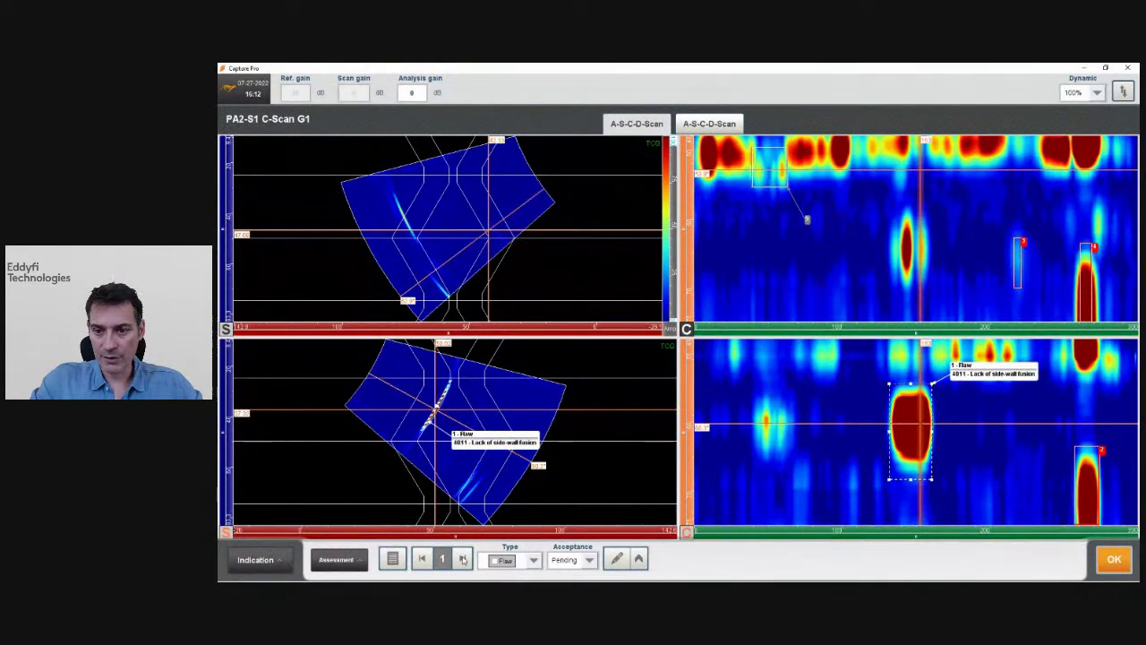
pyautogui.click(462, 560)
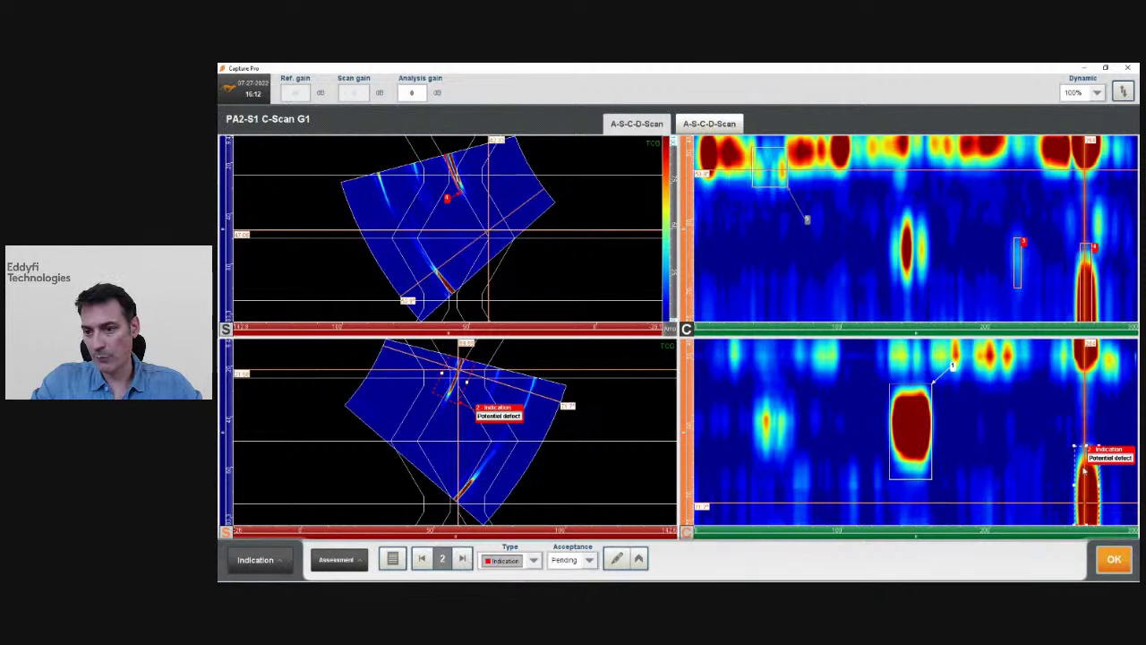
pyautogui.moveTo(1109, 460); pyautogui.dragTo(1023, 414)
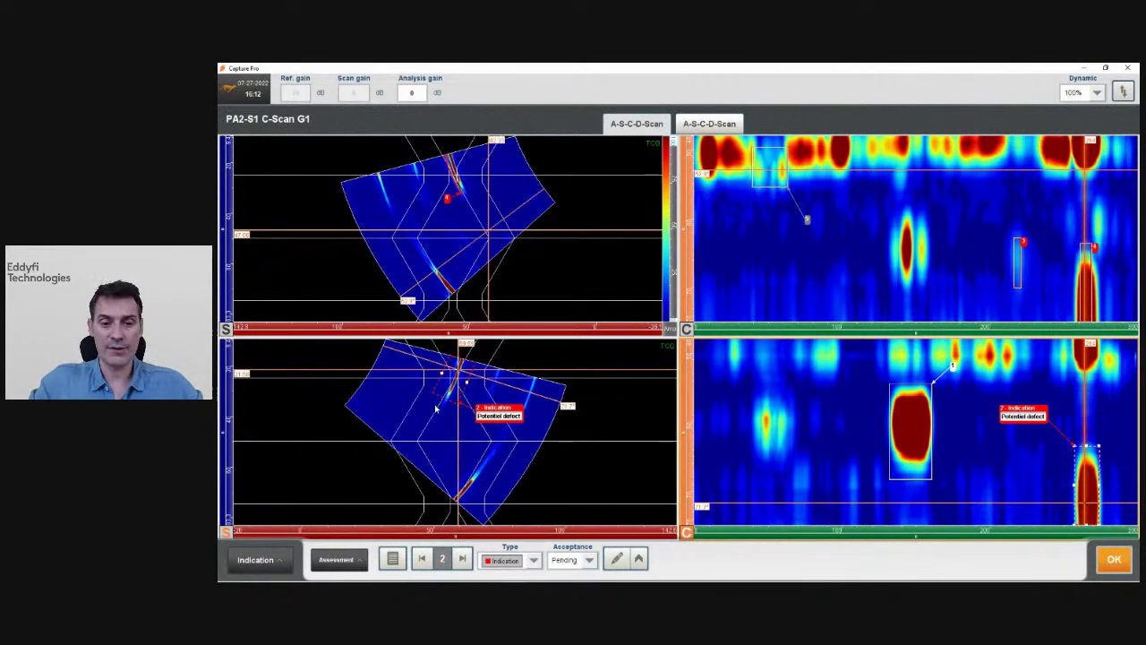
pyautogui.click(533, 560)
pyautogui.click(508, 512)
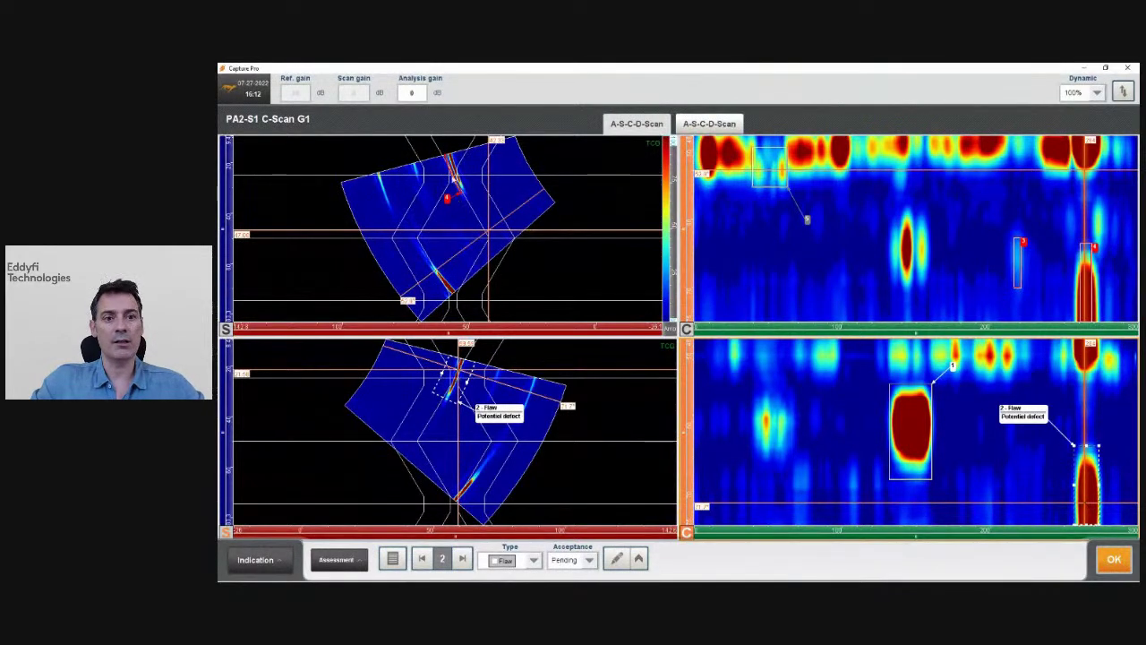
# - Replace the comment on indication 2 with "LOP"
pyautogui.click(617, 559)
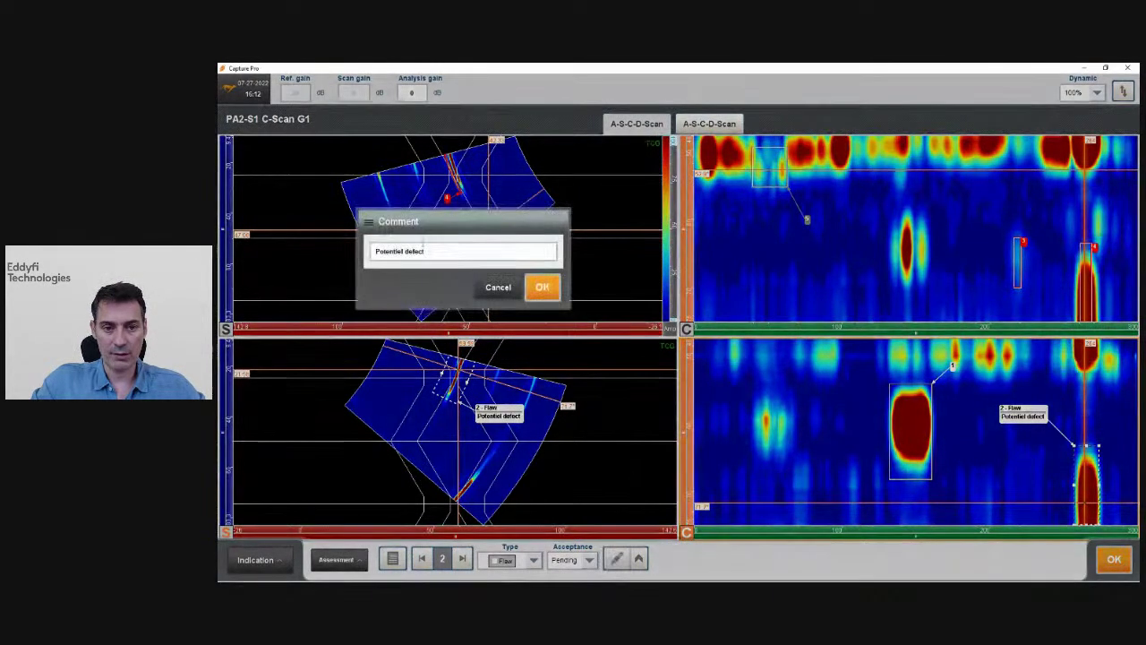
pyautogui.click(429, 249)
pyautogui.write('LOP')
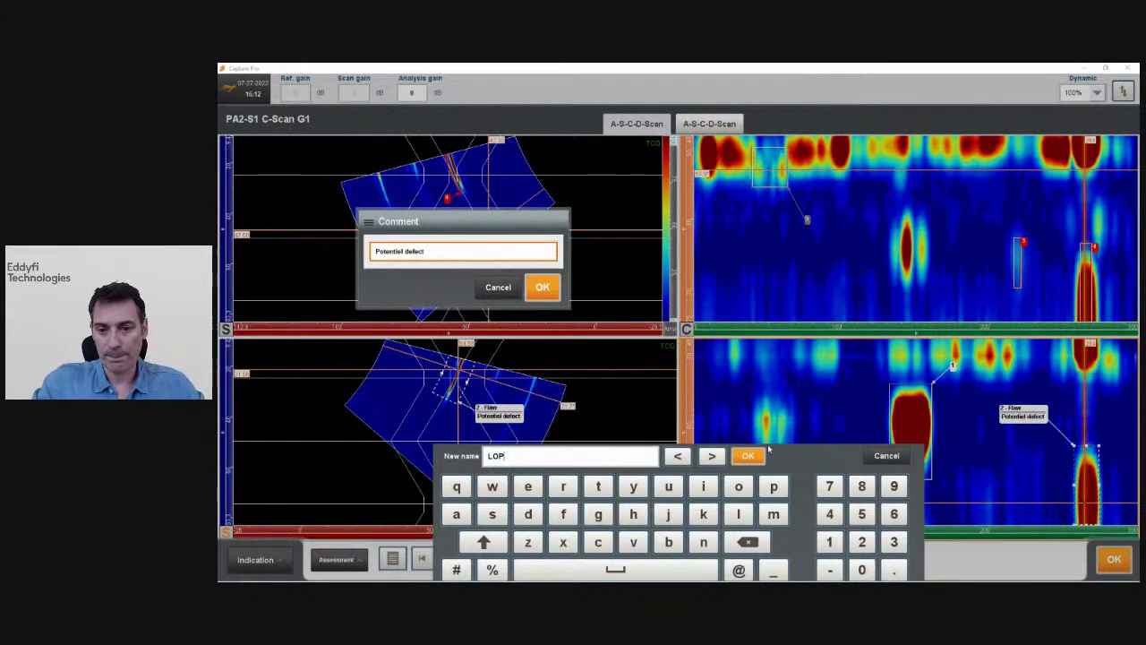
pyautogui.click(747, 454)
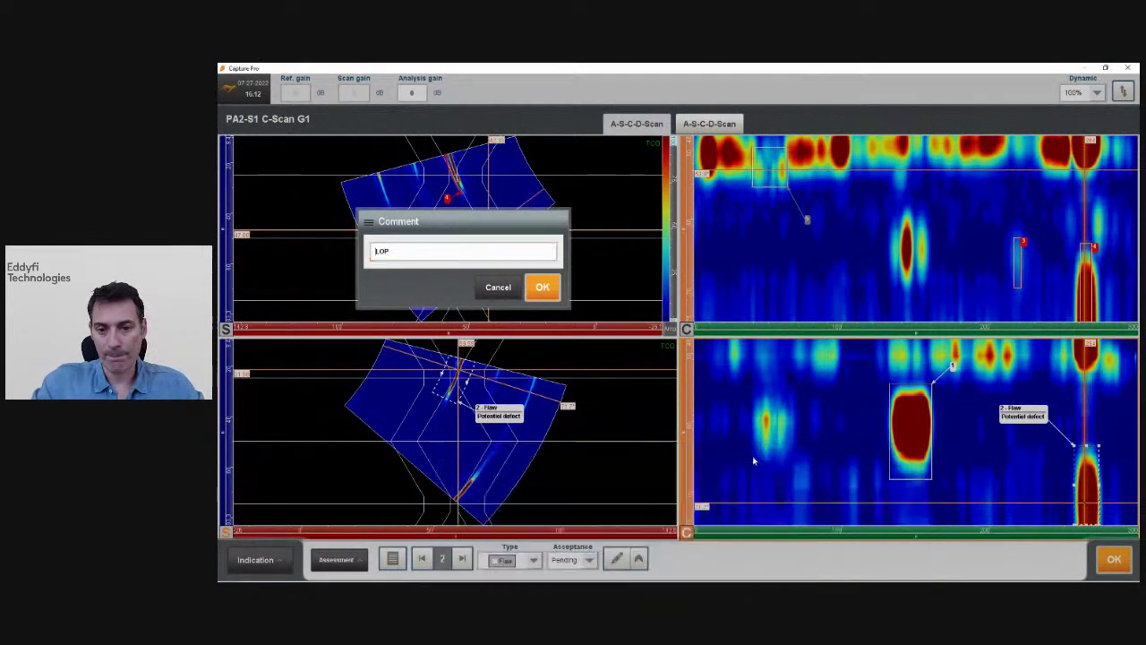
pyautogui.click(540, 287)
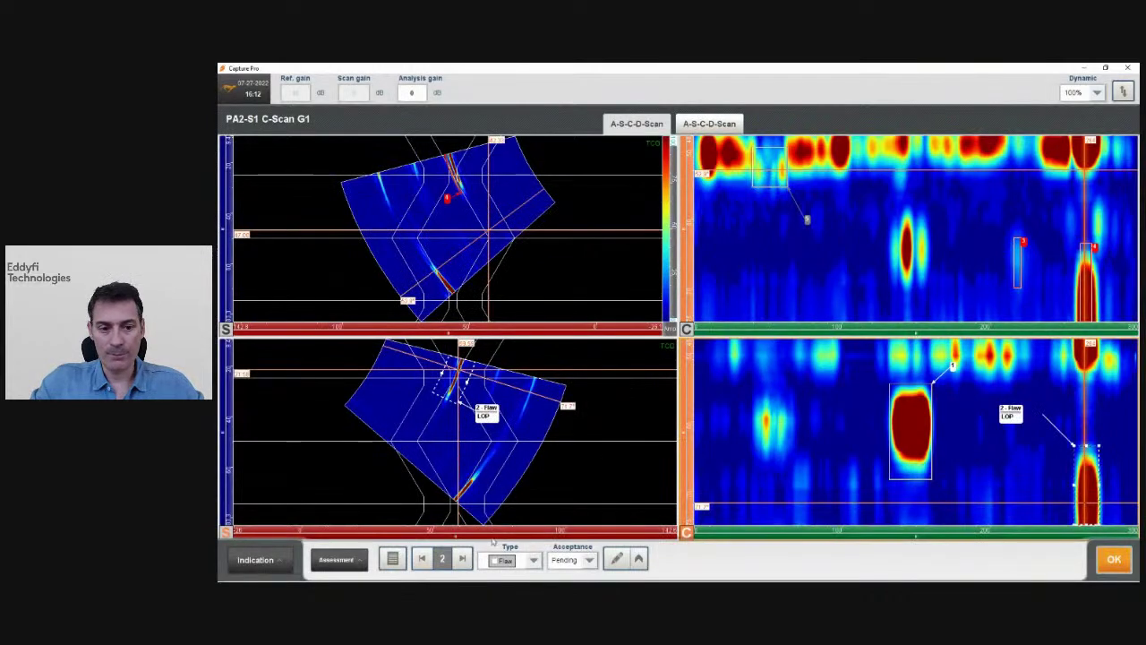
# - Inspect indication 3 in both S-scans, then delete it and the remaining potential-defect indication near the scan end in the PA1 C-scan
pyautogui.click(462, 557)
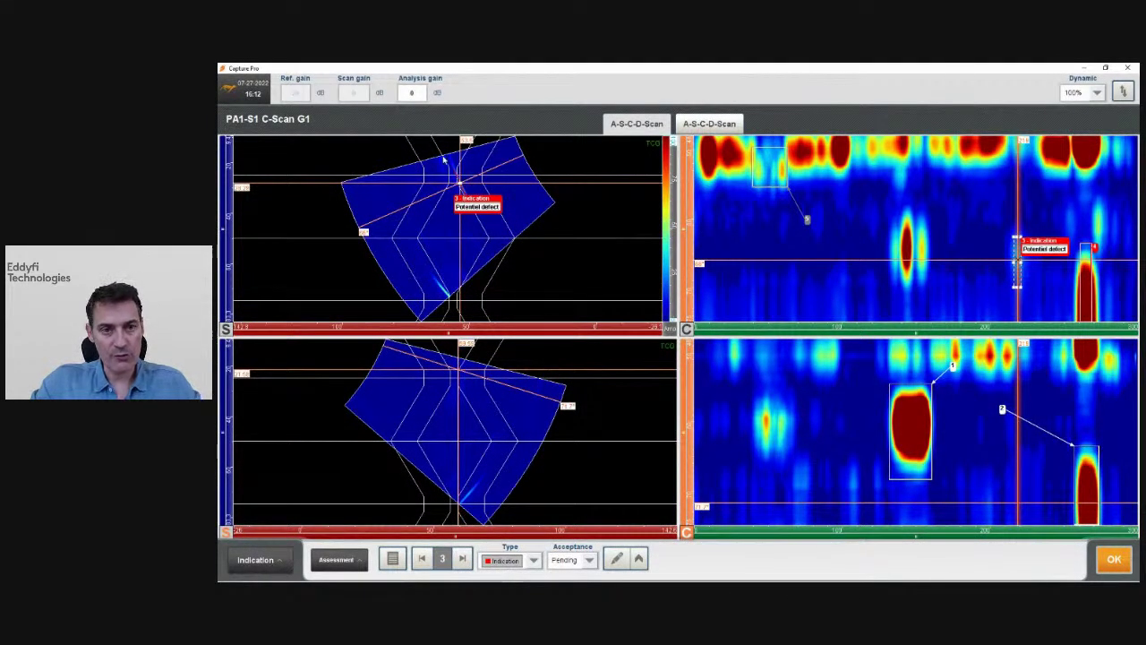
pyautogui.scroll(4, 447, 210)
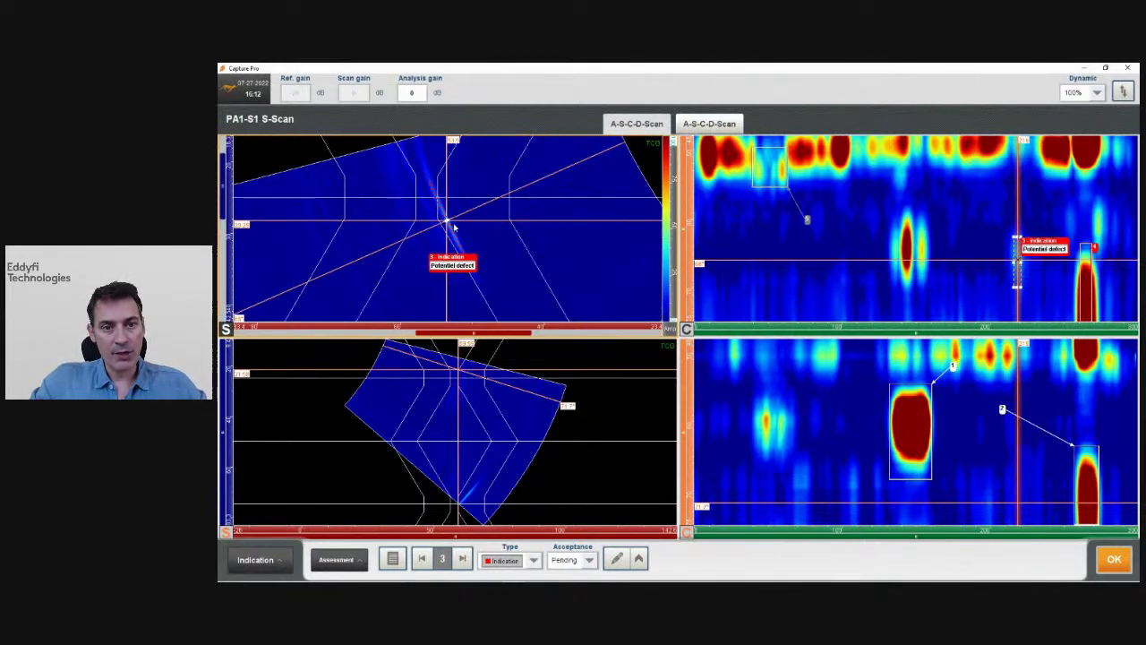
pyautogui.click(461, 390)
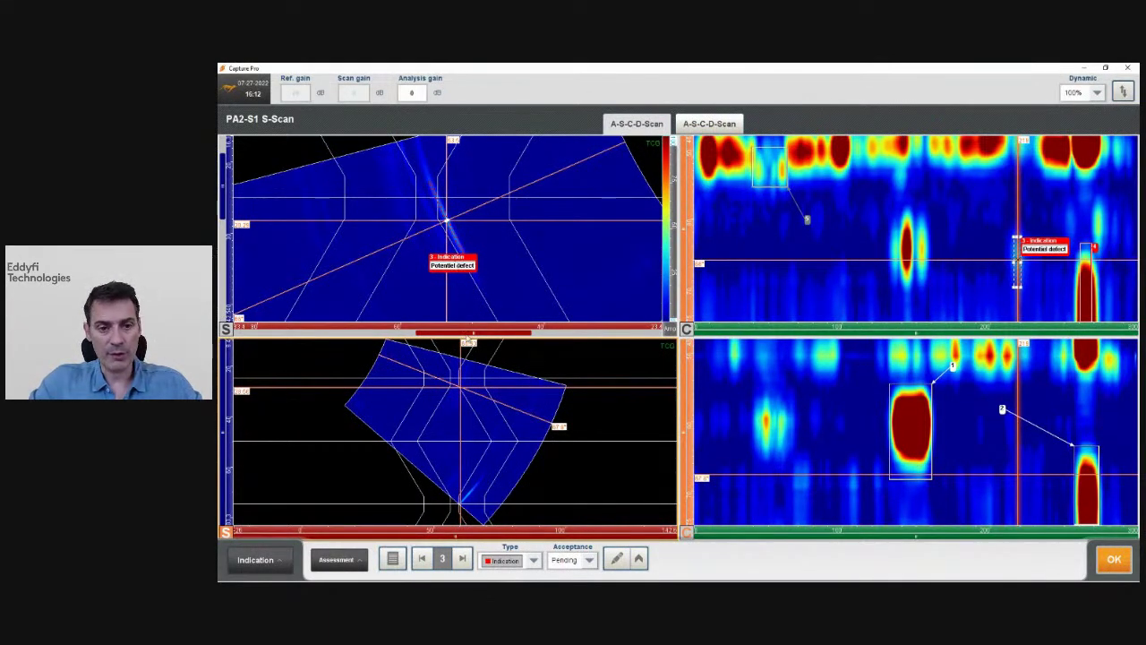
pyautogui.moveTo(440, 358); pyautogui.dragTo(452, 434)
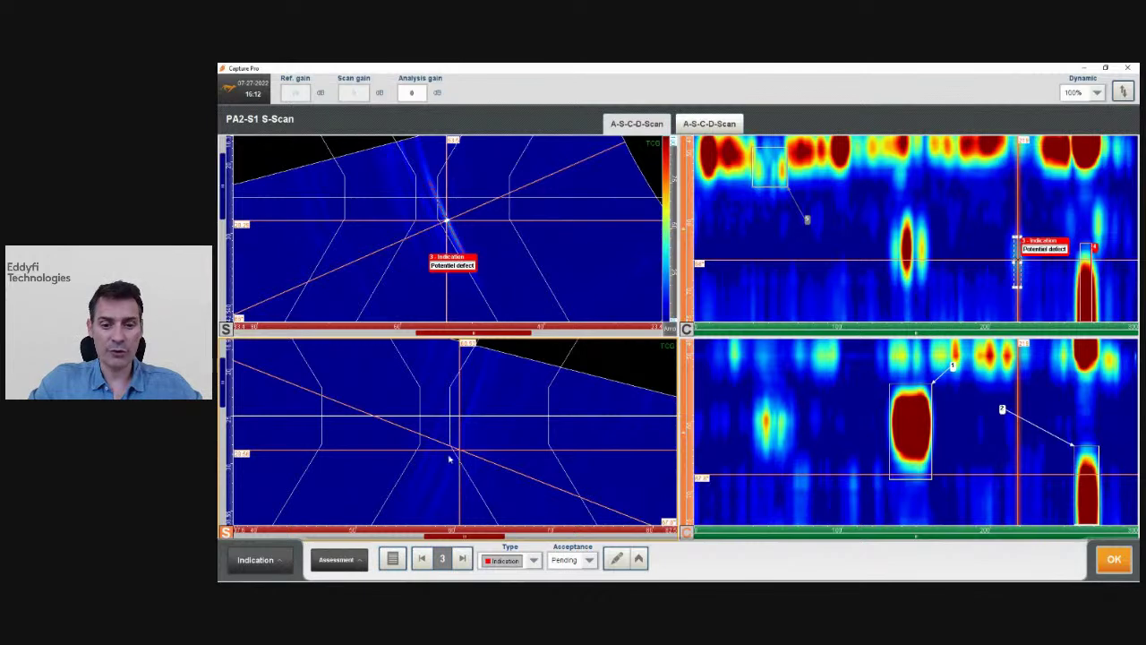
pyautogui.click(616, 557)
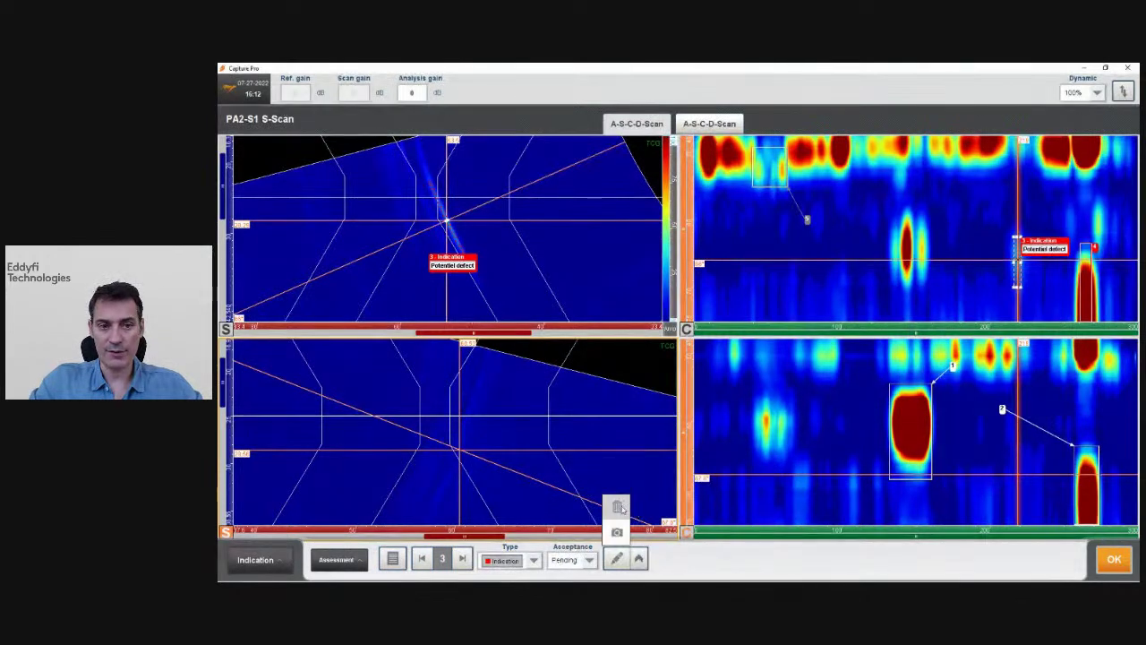
pyautogui.click(622, 510)
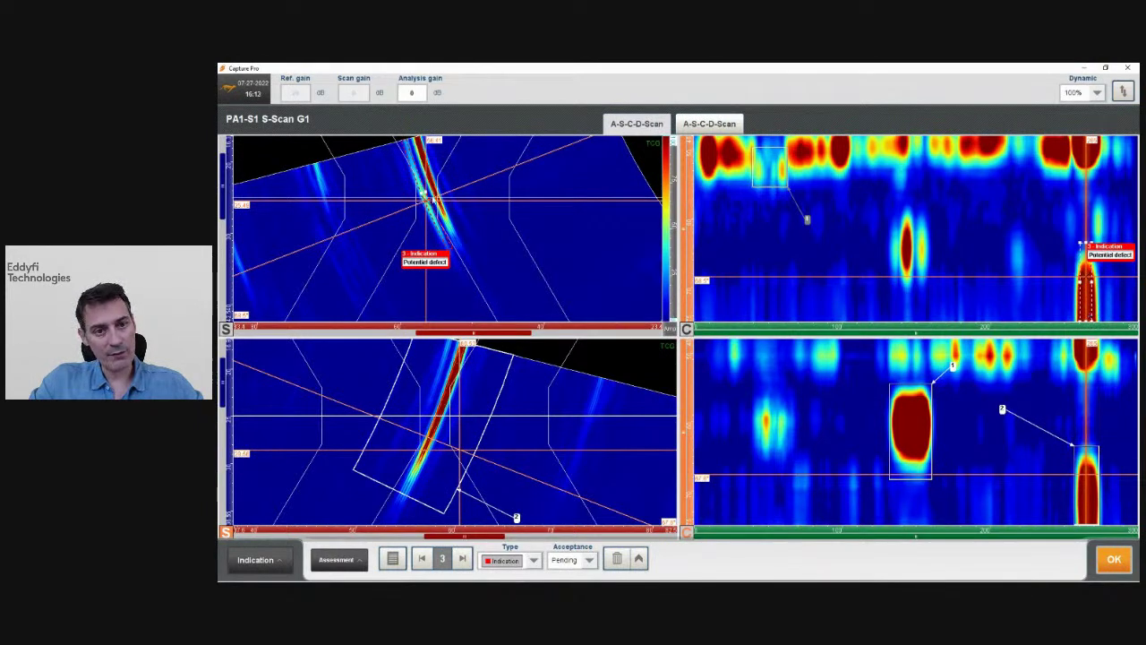
pyautogui.click(638, 559)
pyautogui.click(1113, 559)
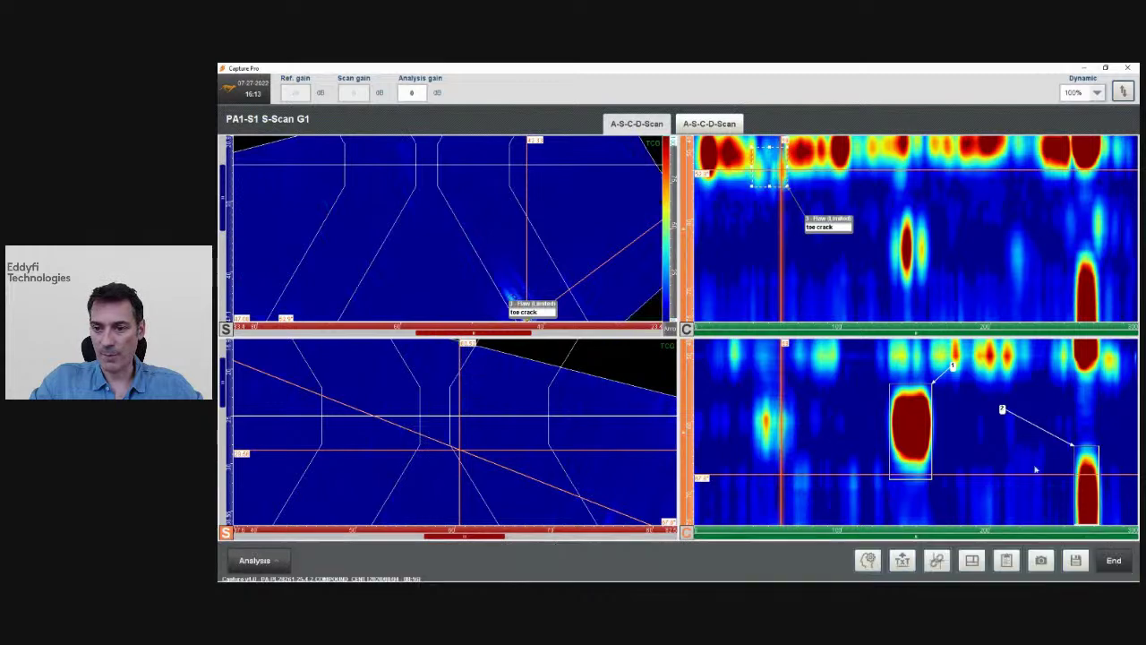
# - Open the indication table in assessment mode, load the Weld characteristics Pro context, and review the indications' types and comments
pyautogui.click(254, 559)
pyautogui.click(269, 407)
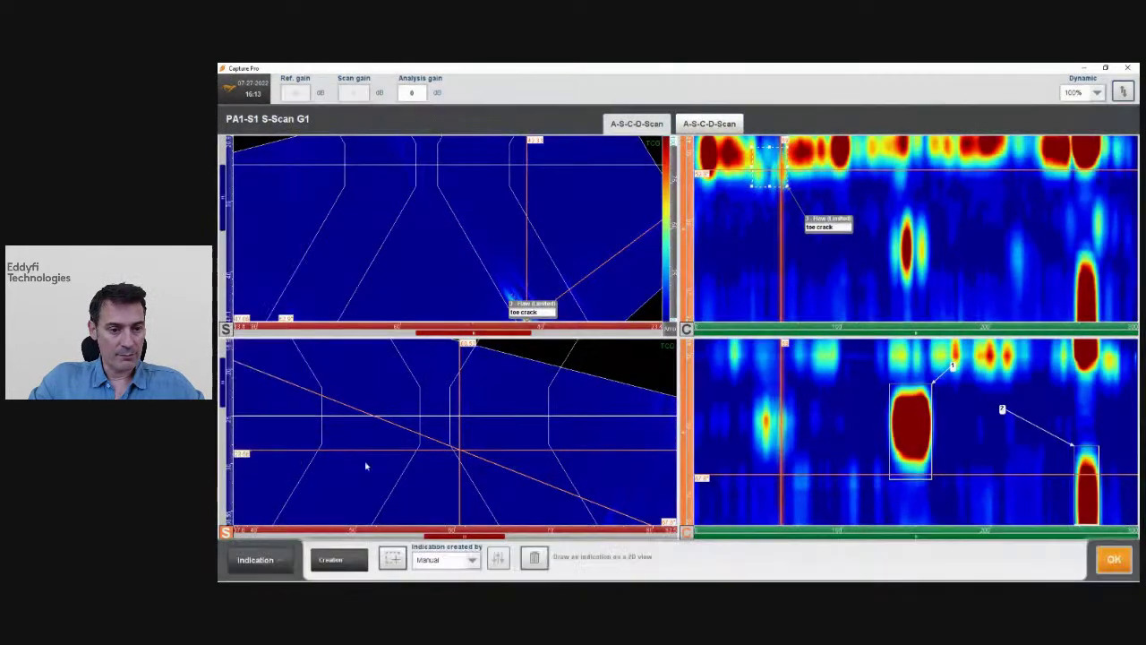
pyautogui.click(362, 564)
pyautogui.click(357, 541)
pyautogui.click(392, 559)
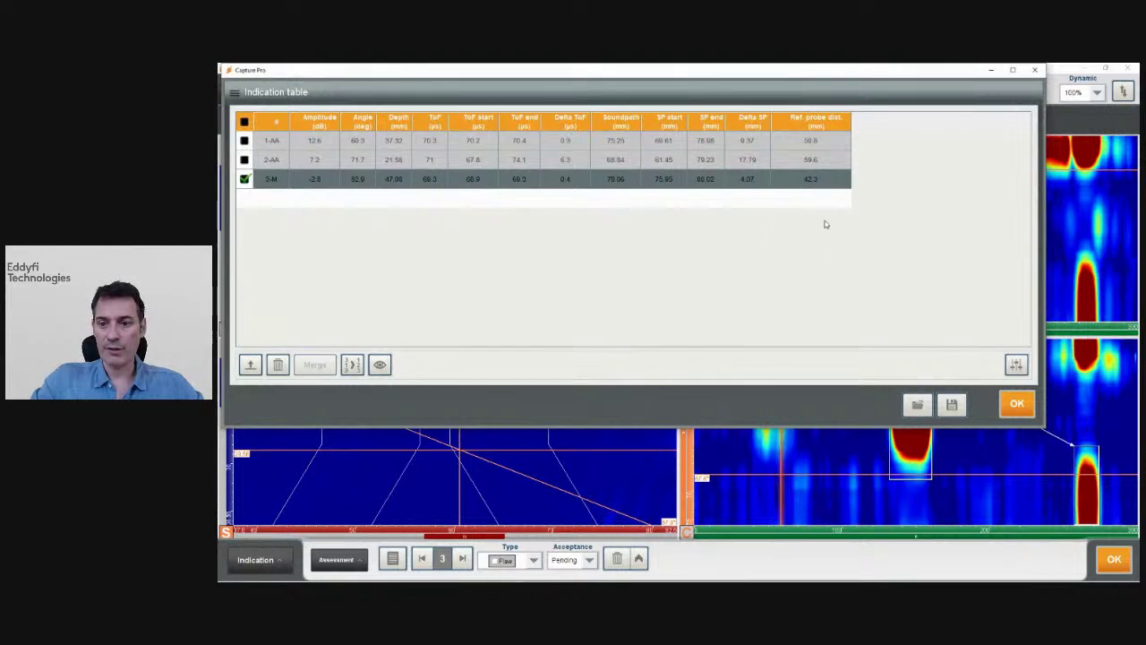
pyautogui.click(917, 405)
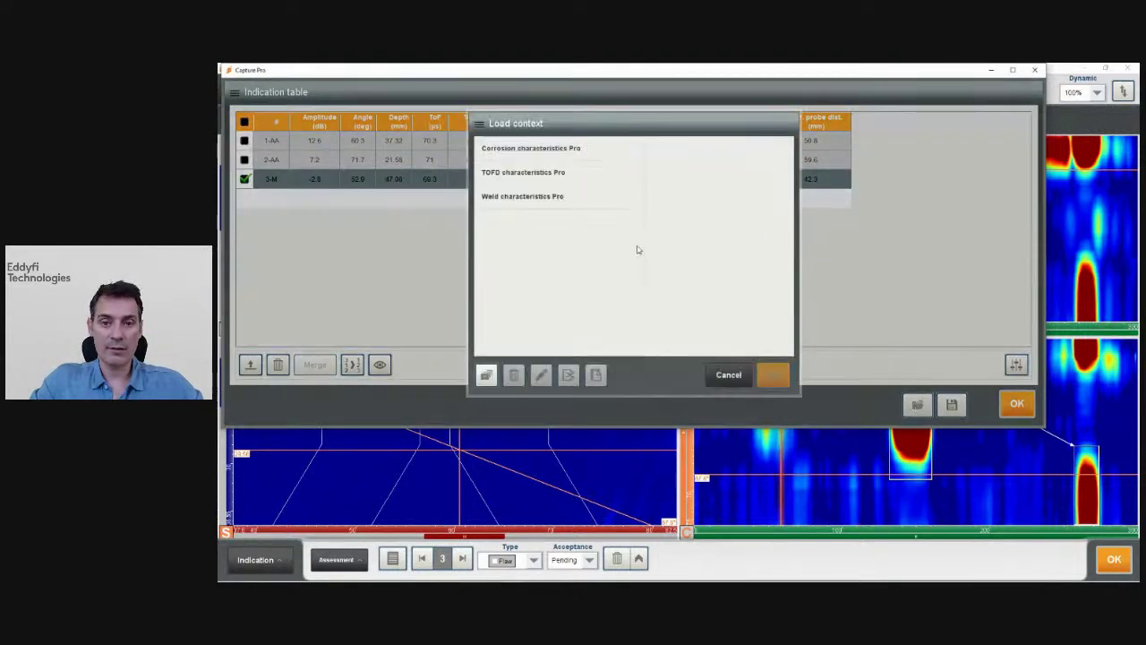
pyautogui.click(538, 196)
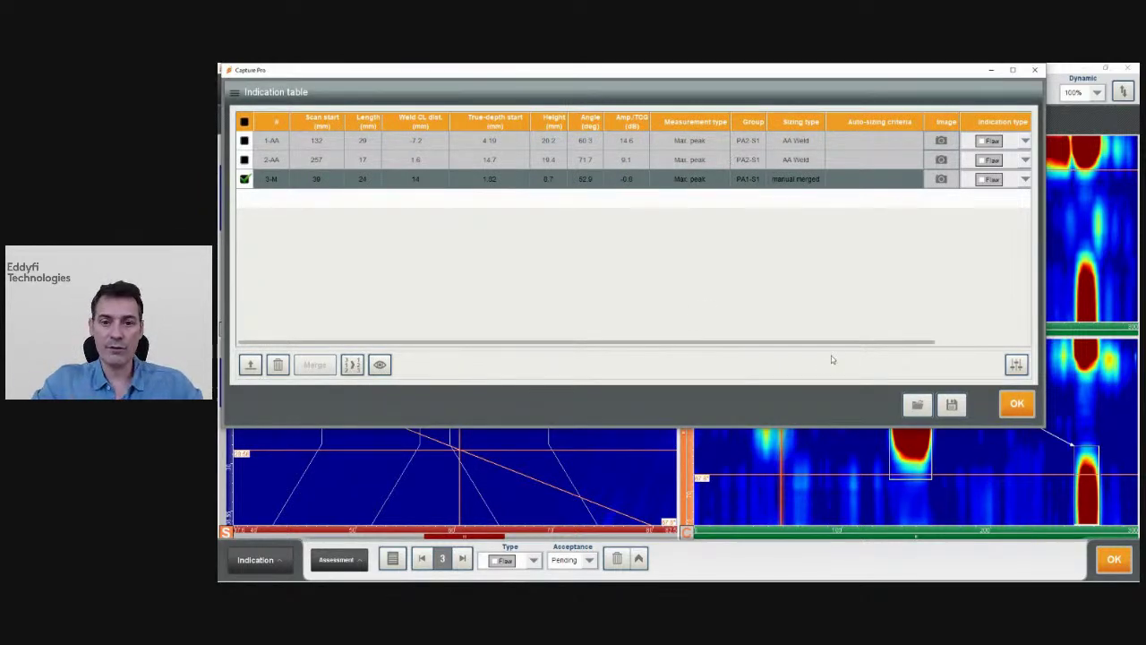
pyautogui.hscroll(5, 767, 290)
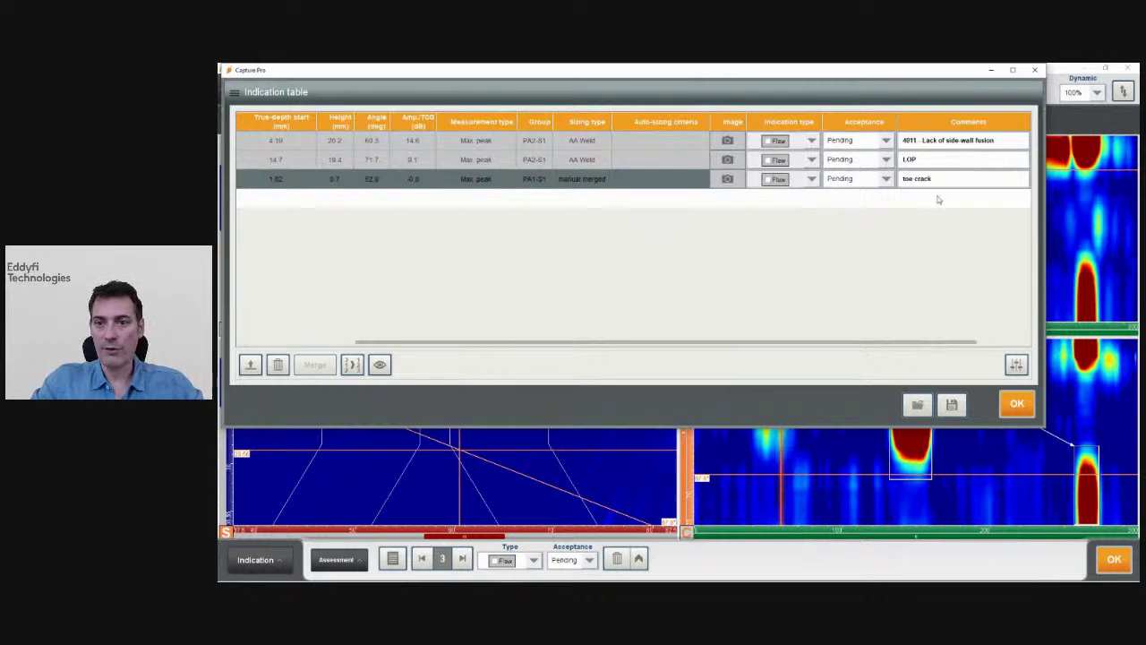
pyautogui.click(1016, 405)
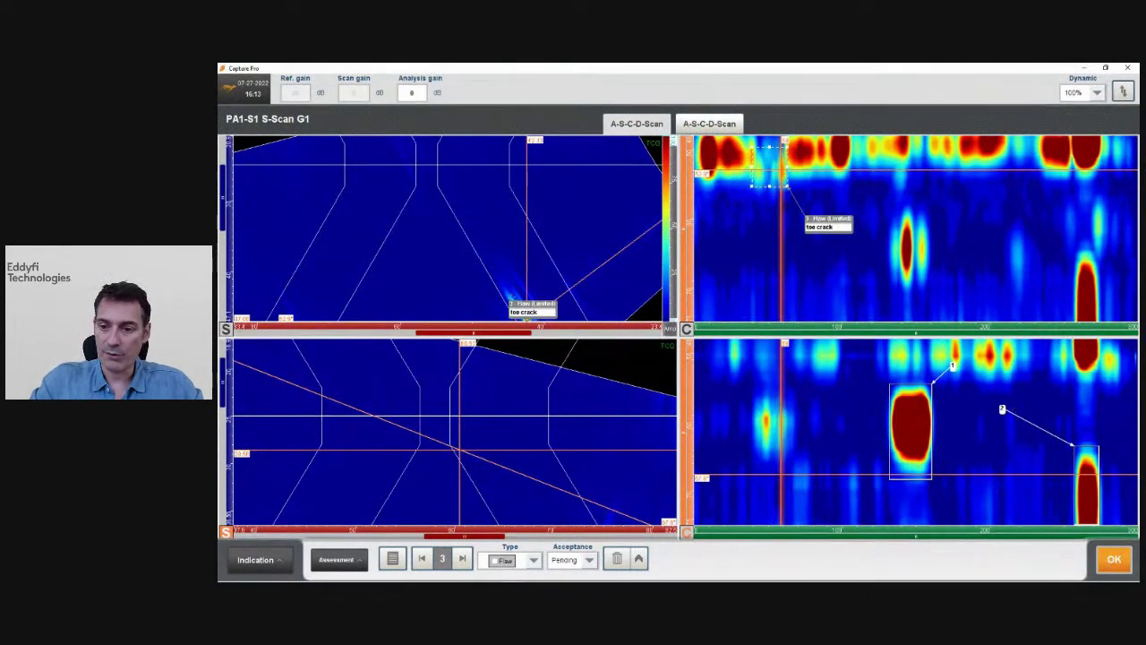
pyautogui.click(1113, 559)
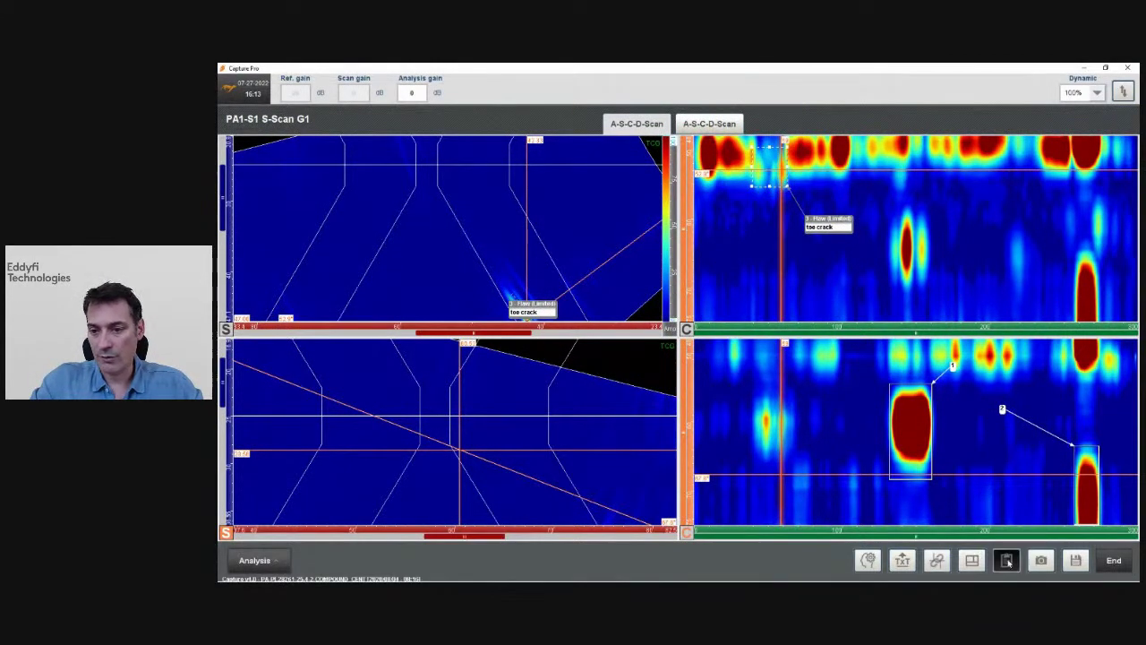
# - Open the inspection report preview and review its specimen, transducer calibration, scanning setup and indication table sections
pyautogui.click(1007, 560)
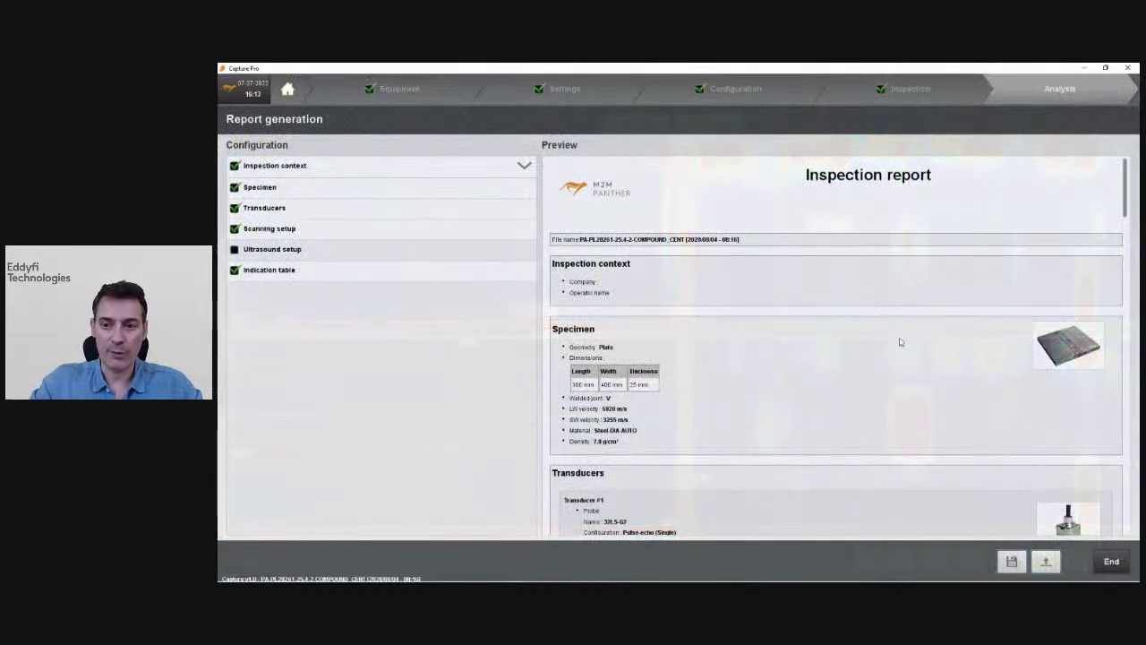
pyautogui.scroll(-2, 859, 343)
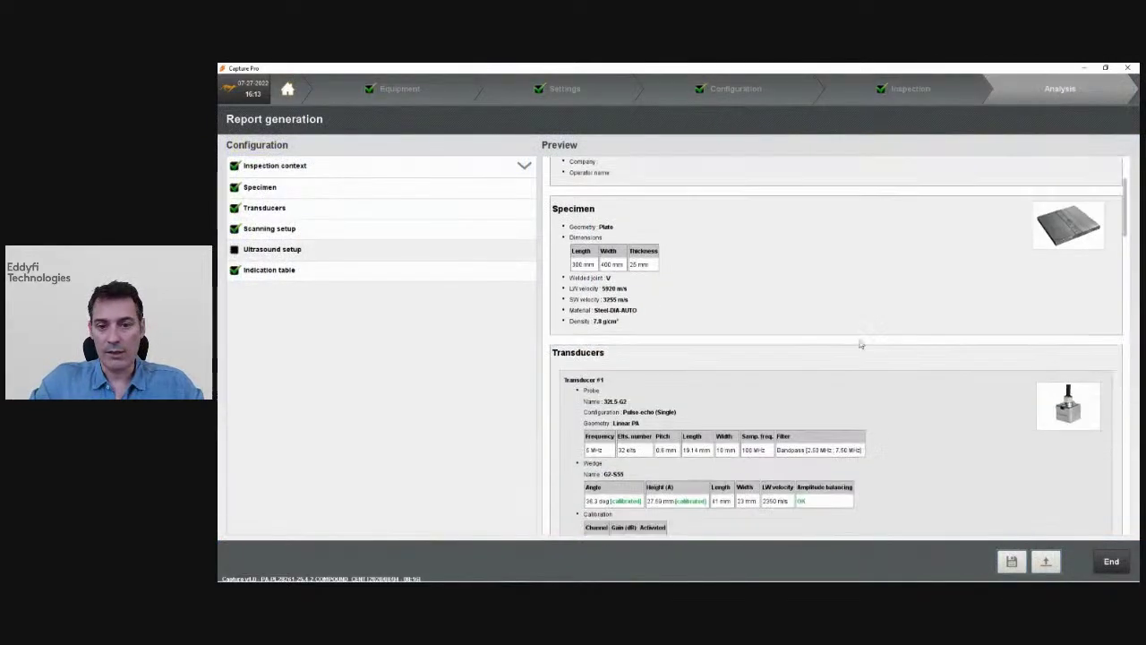
pyautogui.scroll(-5, 859, 344)
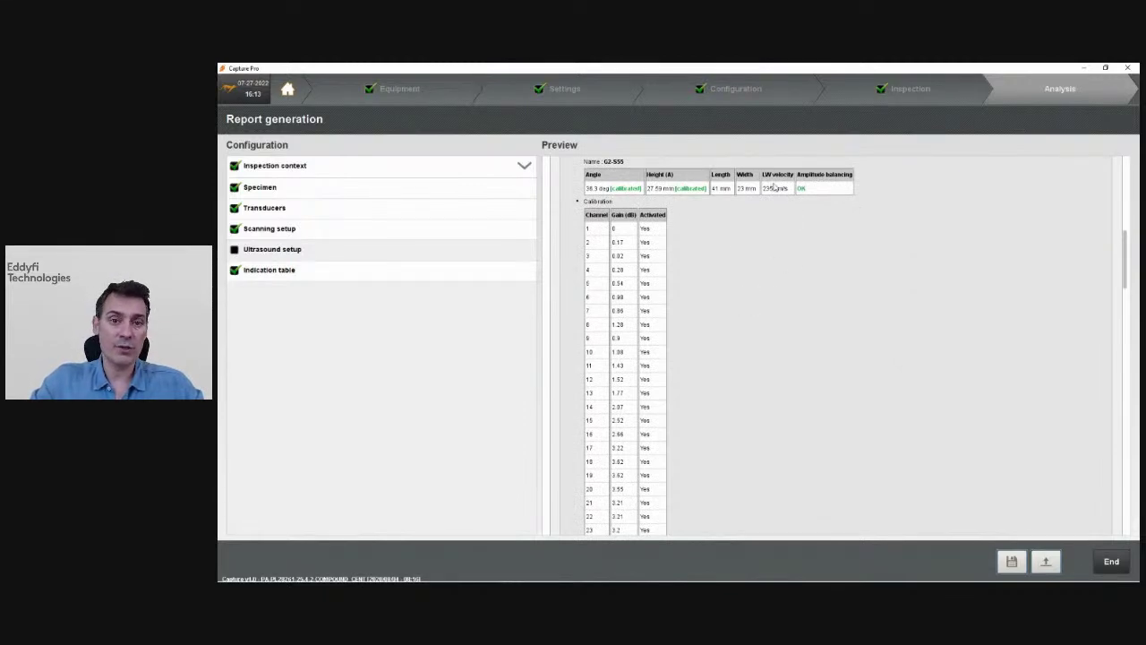
pyautogui.scroll(-2, 648, 356)
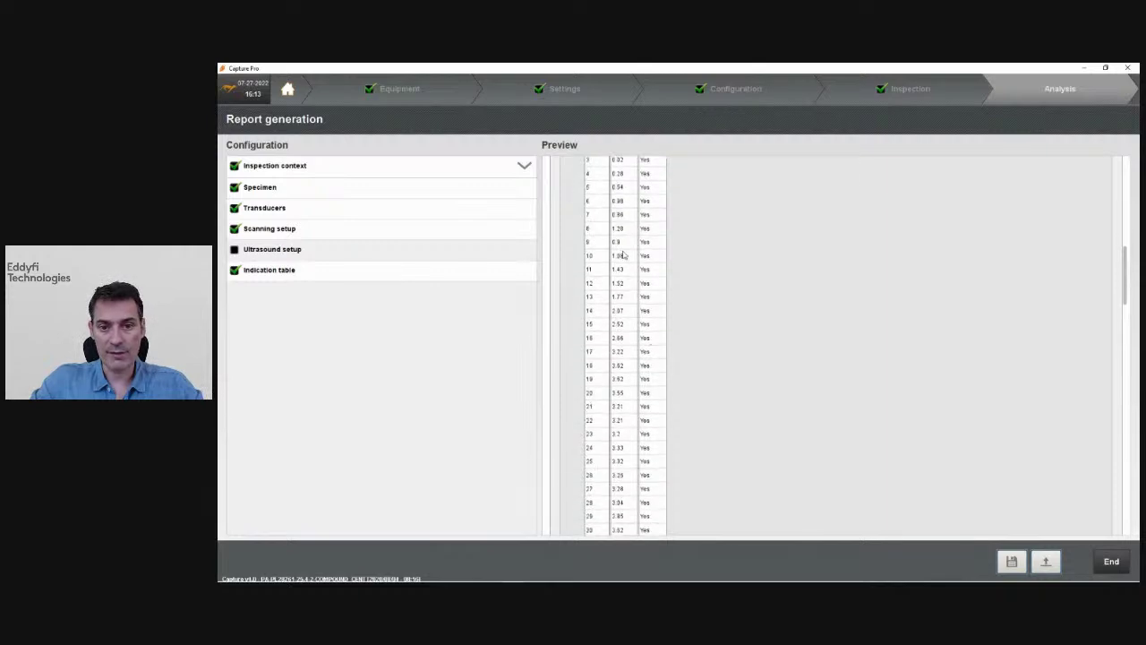
pyautogui.scroll(-3, 622, 260)
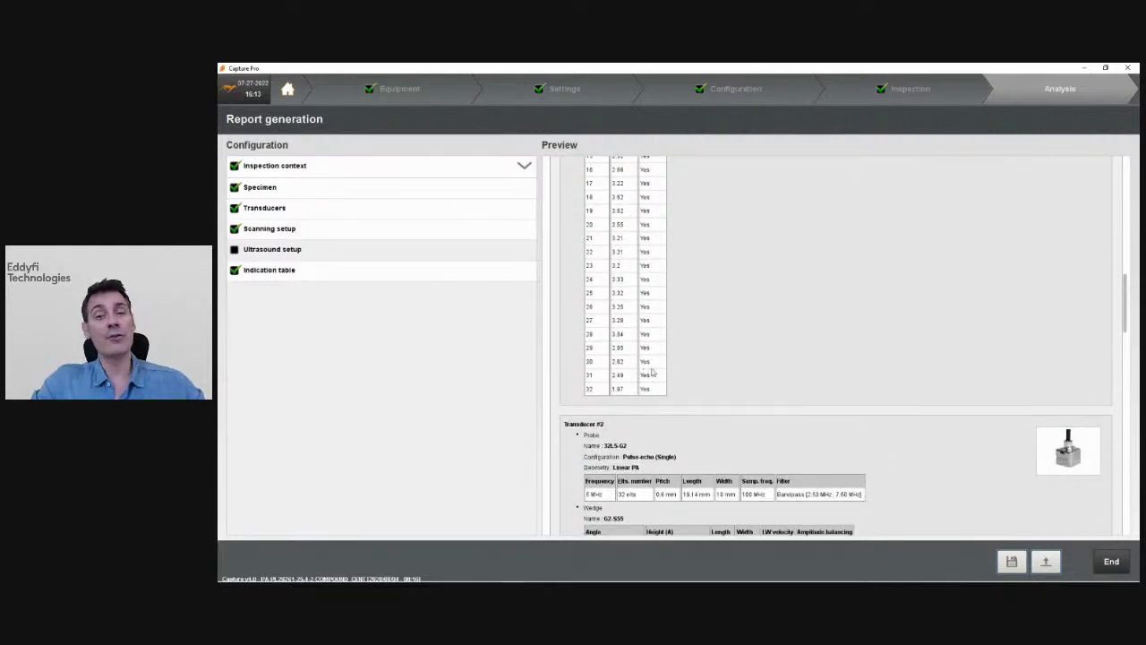
pyautogui.scroll(2, 679, 367)
pyautogui.scroll(-8, 679, 367)
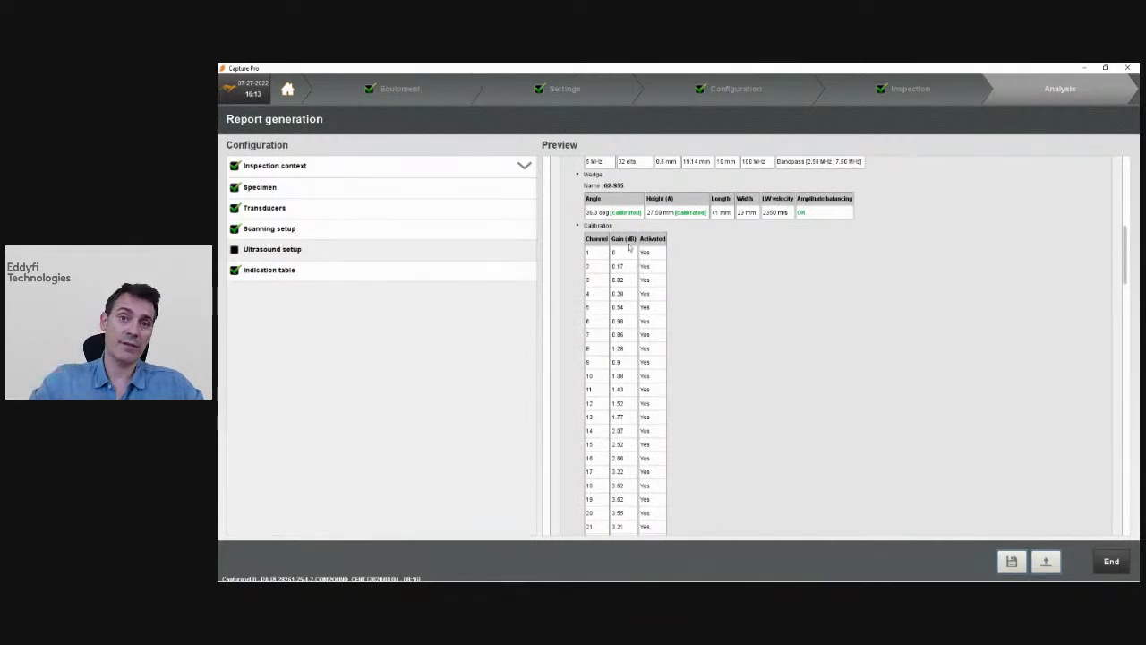
pyautogui.scroll(-2, 742, 341)
pyautogui.scroll(-4, 742, 338)
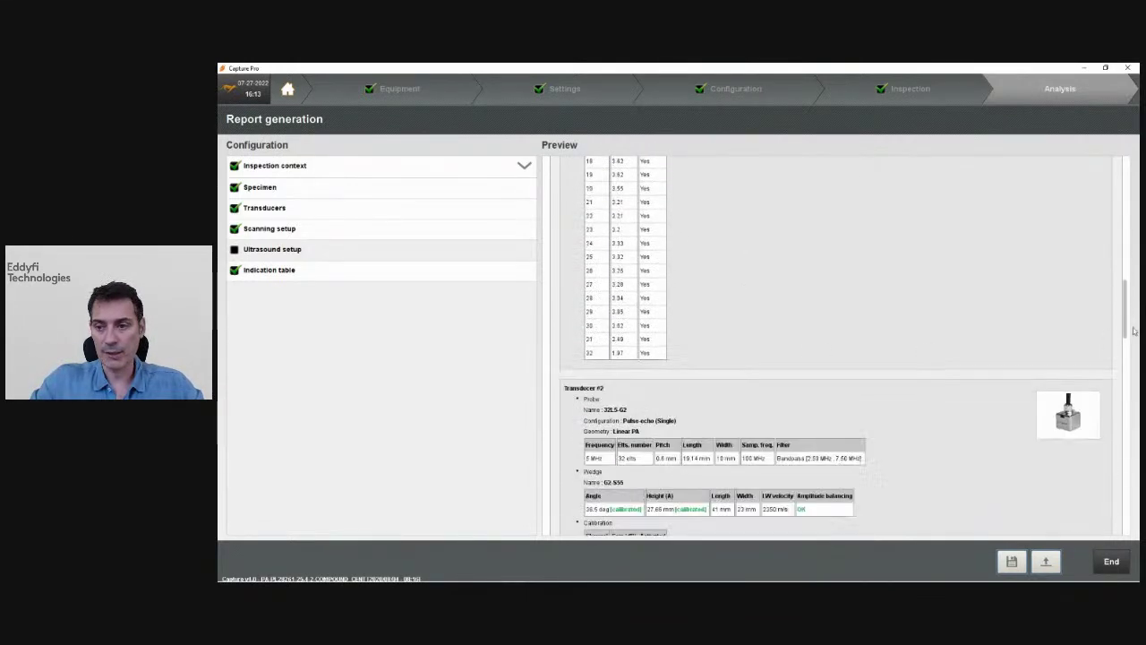
pyautogui.scroll(-6, 1026, 427)
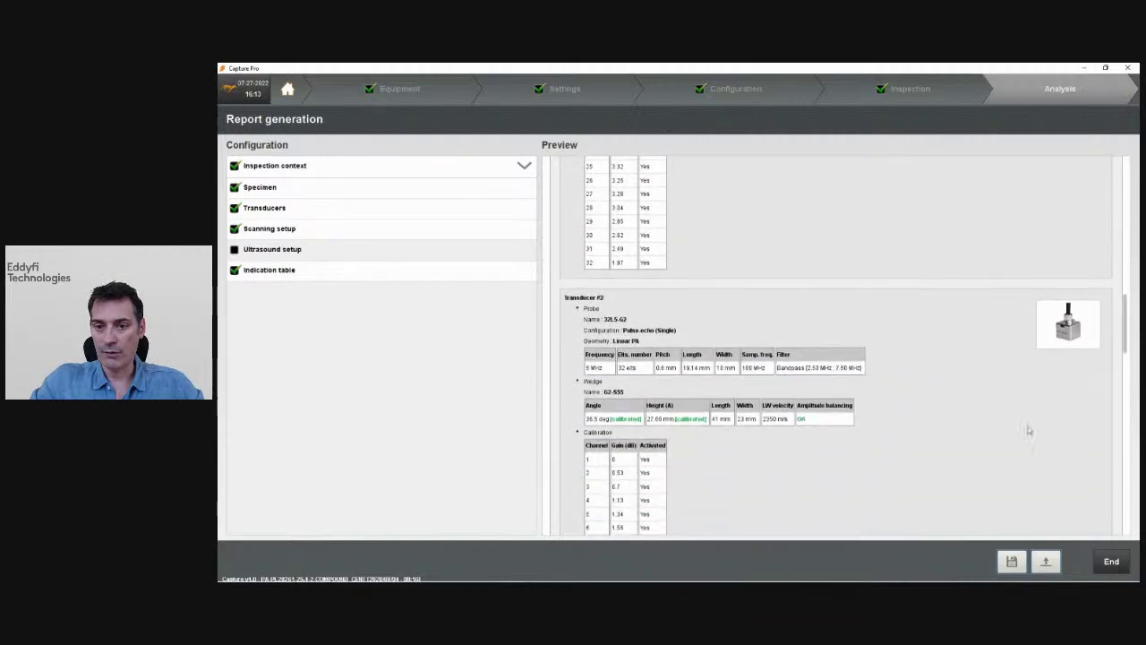
pyautogui.scroll(-15, 1009, 419)
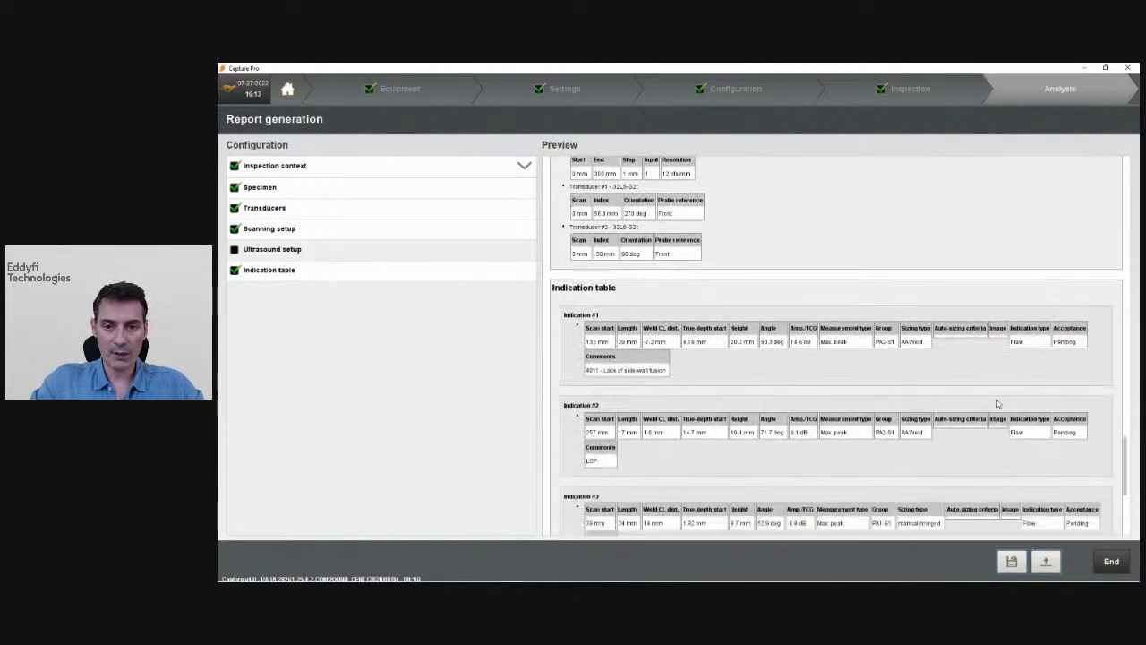
pyautogui.scroll(-1, 752, 269)
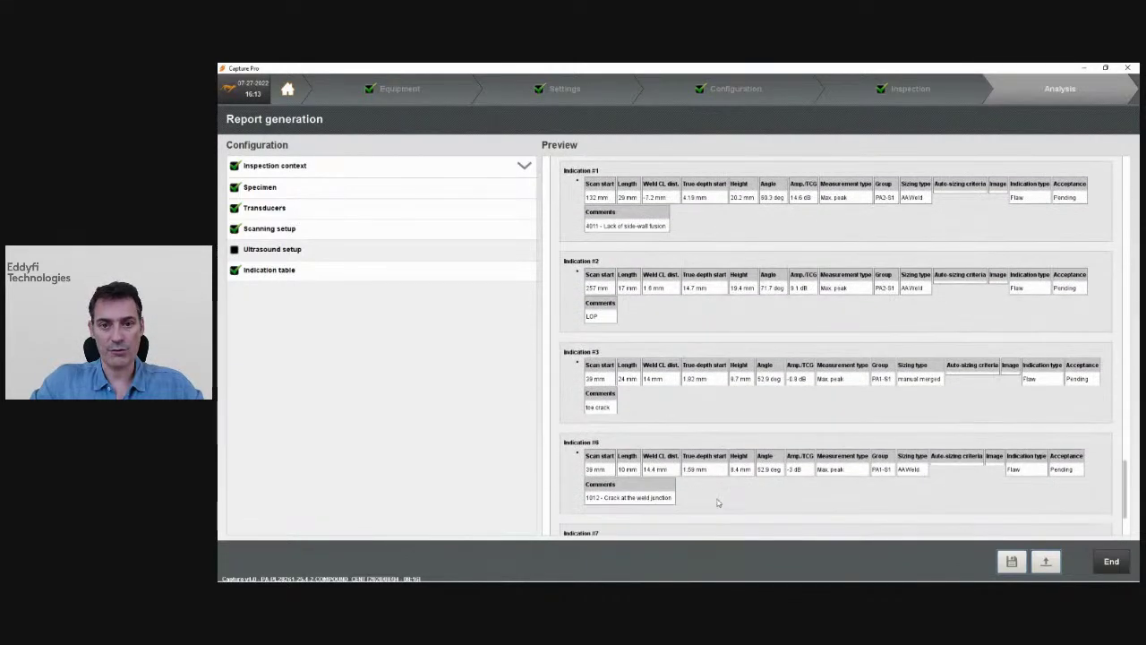
pyautogui.click(1111, 560)
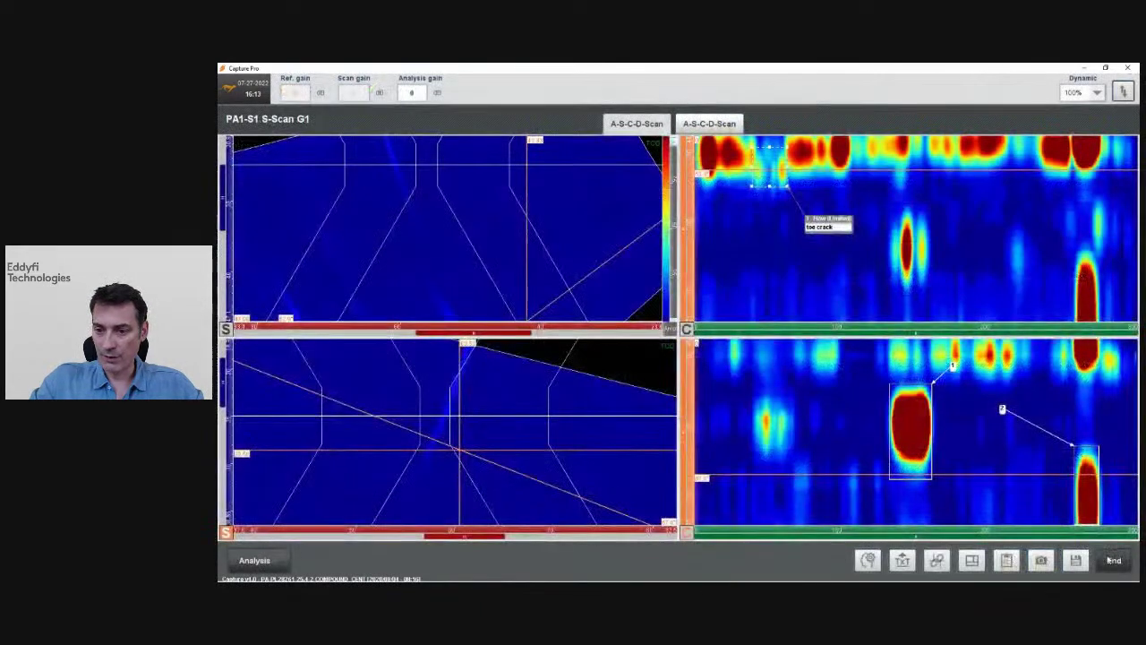
# - End the analysis to the home screen without saving, and open the 23-M-BW-BoilerTube data file
pyautogui.click(1111, 560)
pyautogui.click(568, 357)
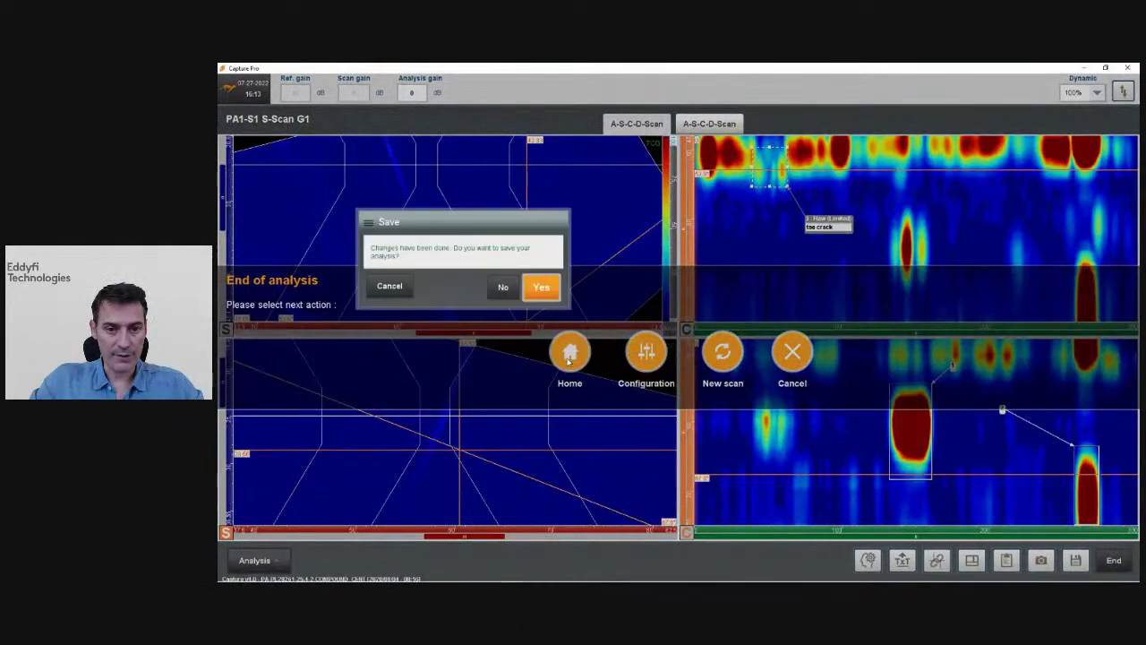
pyautogui.click(503, 292)
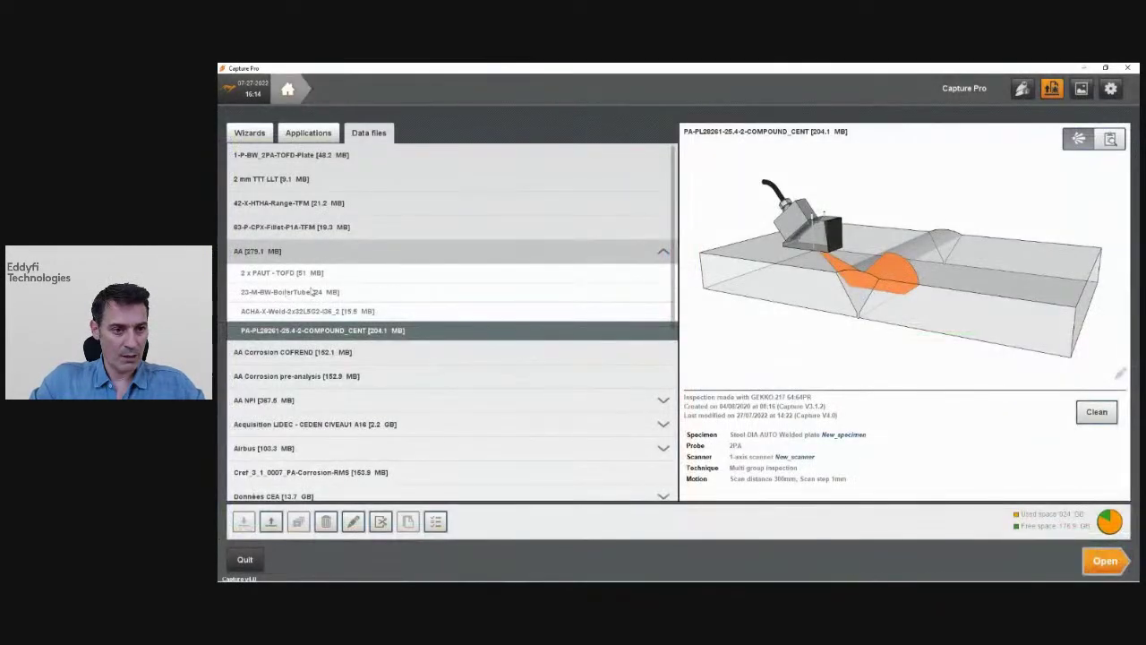
pyautogui.click(310, 292)
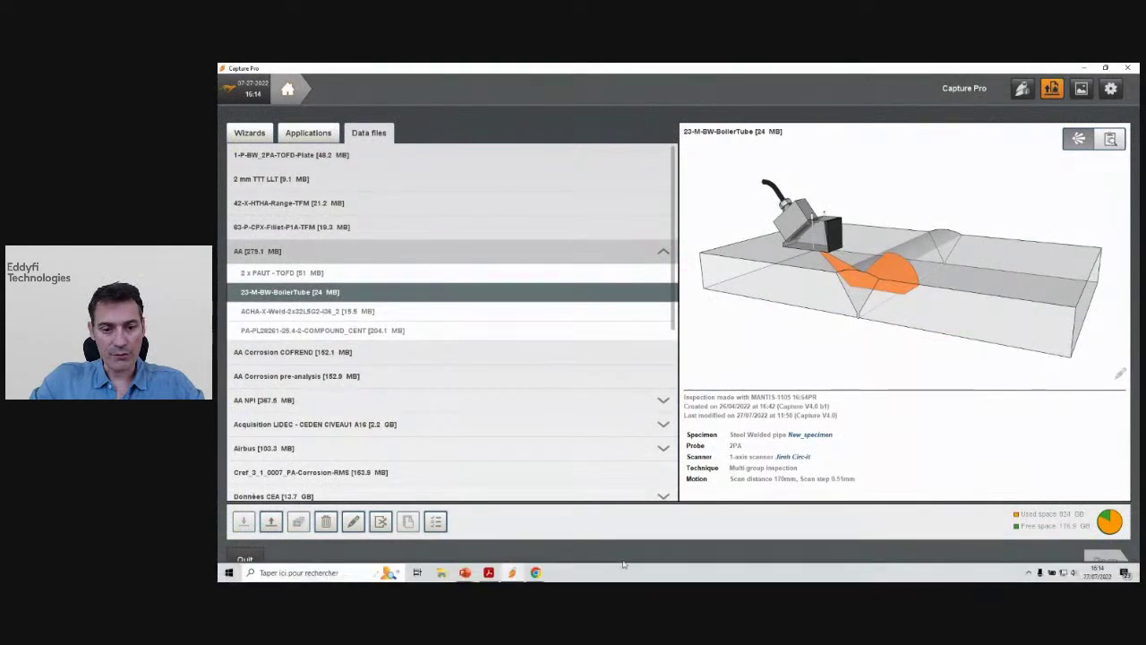
# - Switch to the PowerPoint slide show and advance to Example 2 to view the boiler tube flaw drawing
pyautogui.moveTo(464, 572)
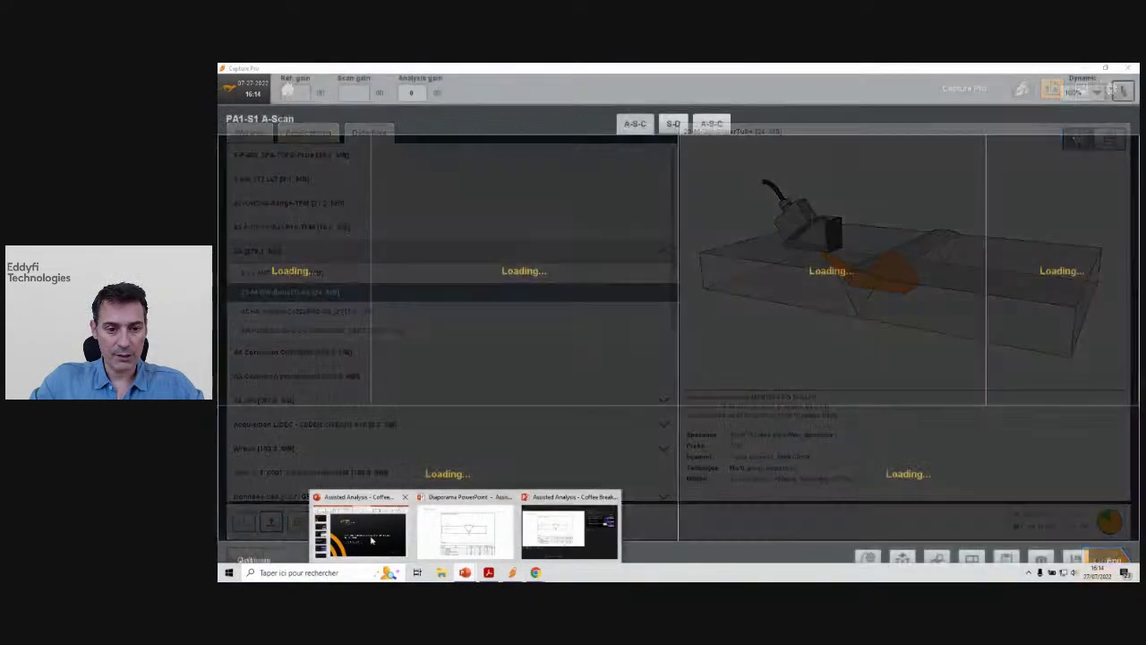
pyautogui.click(371, 540)
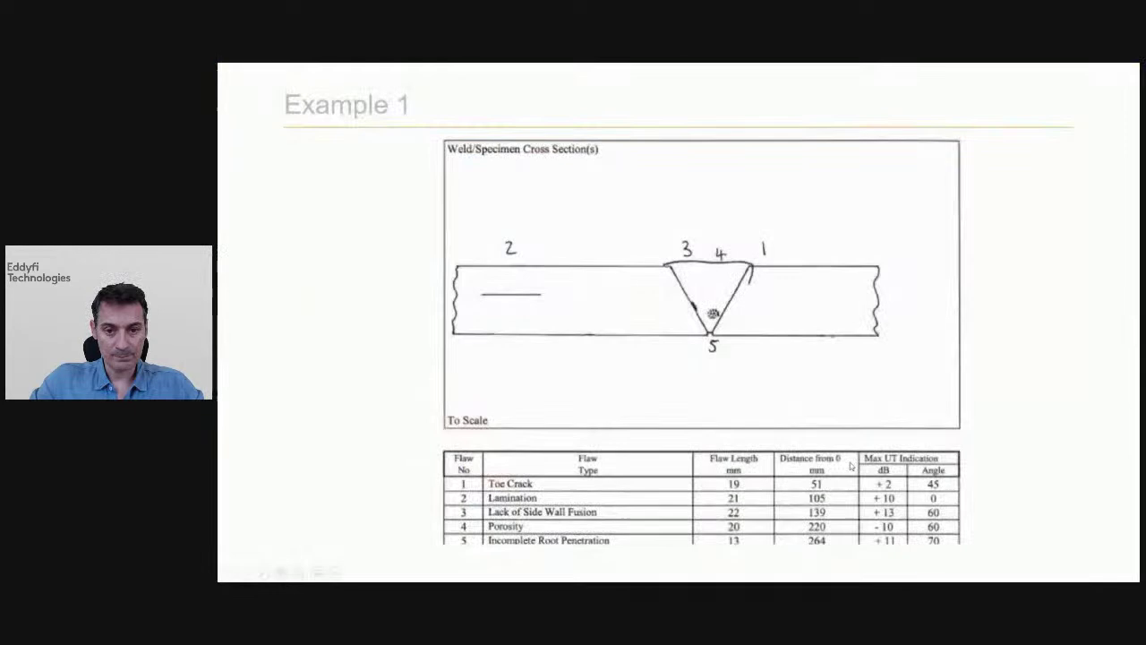
pyautogui.press('Right')
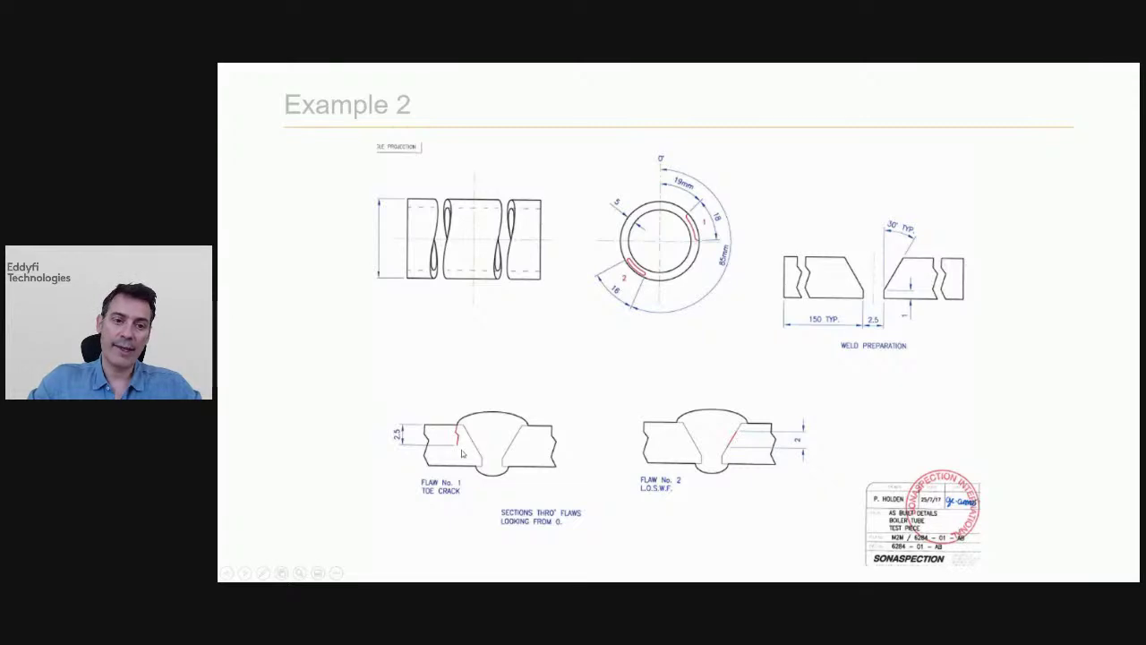
# - Switch to Capture Pro, place the PA1 S-scan cursor on the bright indication, and examine the tube weld and probes in the 3D view
pyautogui.hotkey('alt', 'Tab')
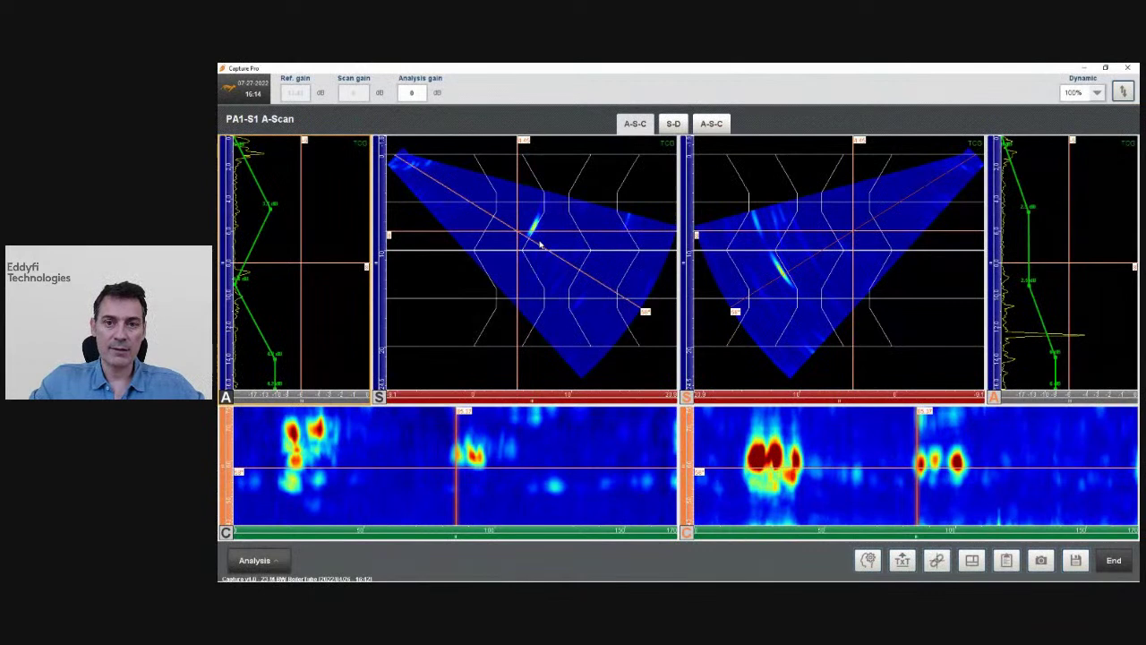
pyautogui.click(535, 227)
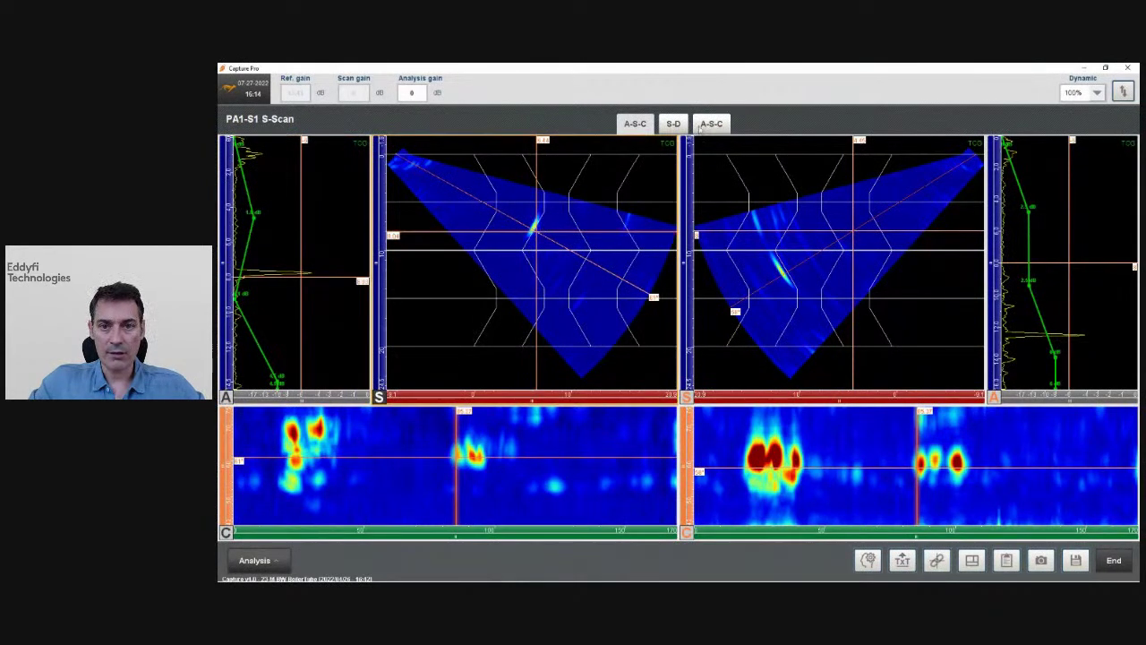
pyautogui.doubleClick(670, 196)
pyautogui.moveTo(698, 219); pyautogui.dragTo(577, 296)
pyautogui.scroll(5, 751, 265)
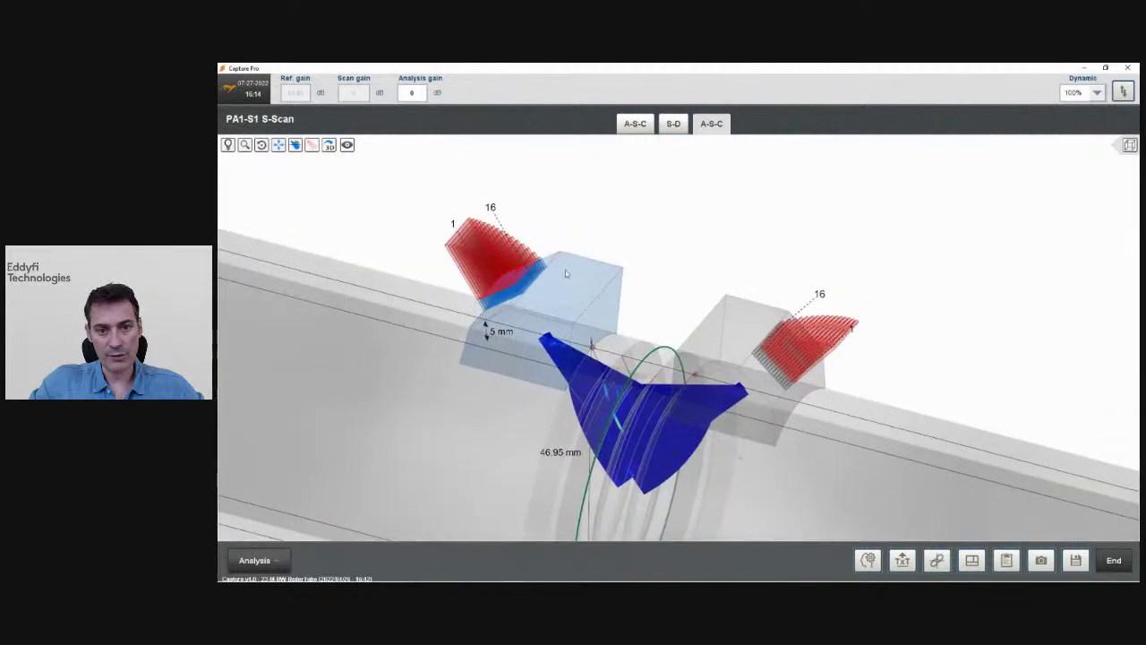
pyautogui.scroll(-3, 883, 461)
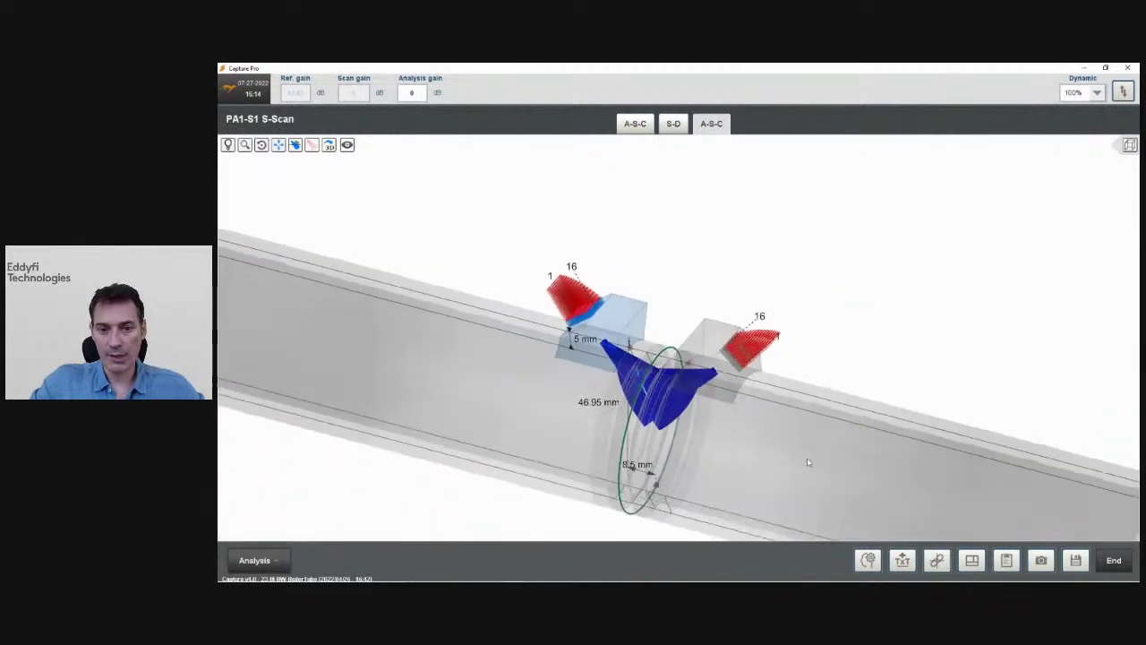
pyautogui.moveTo(883, 461); pyautogui.dragTo(818, 387)
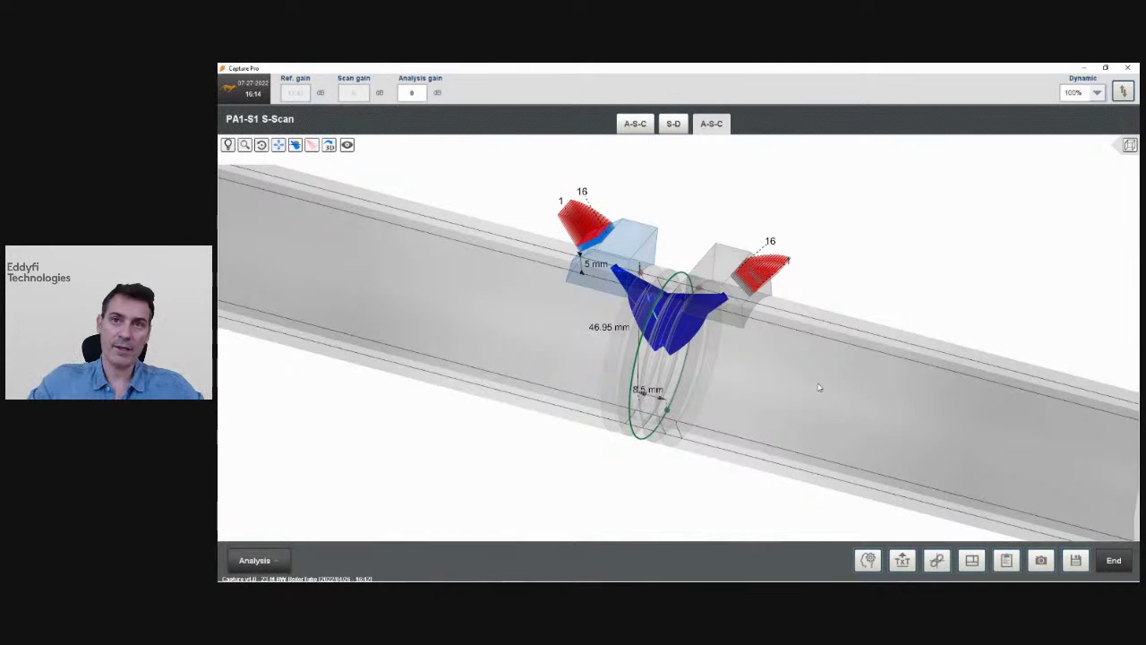
# - Return to the first A-S-C layout and move the C-scan and PA2 S-scan cursors onto the strong indications in both groups
pyautogui.click(641, 124)
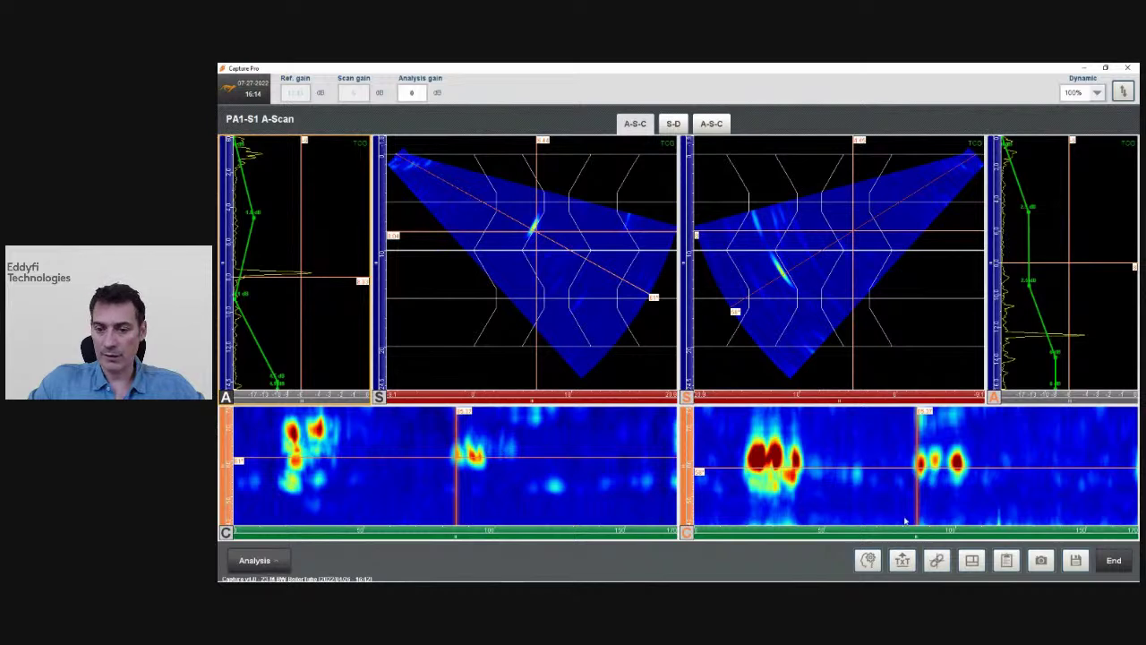
pyautogui.click(922, 469)
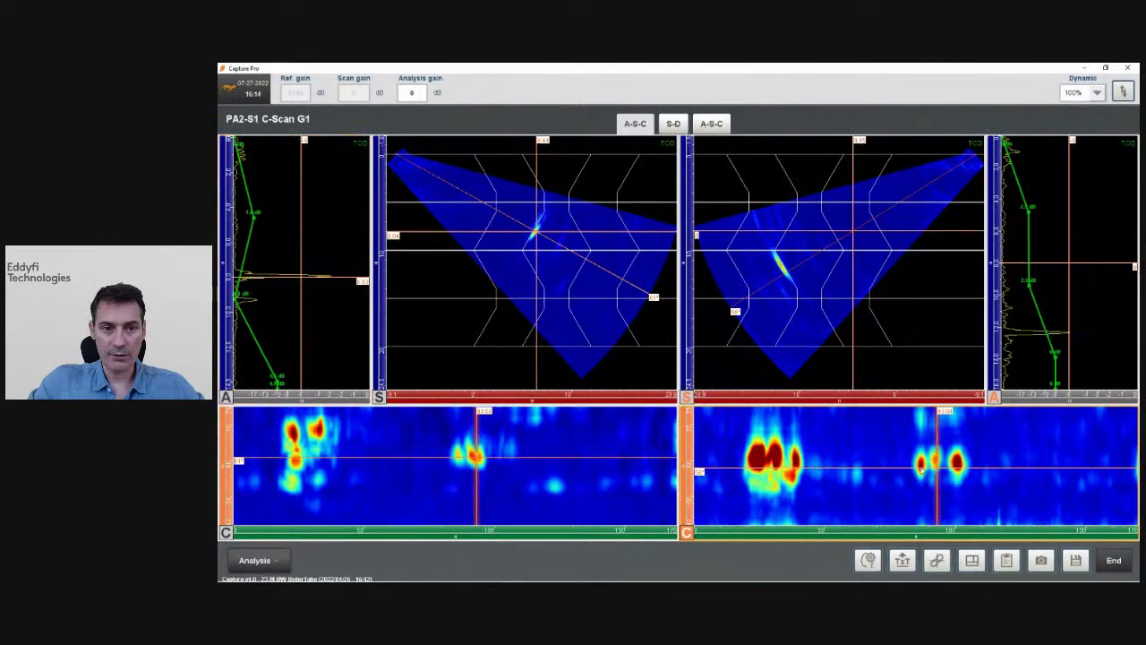
pyautogui.click(300, 467)
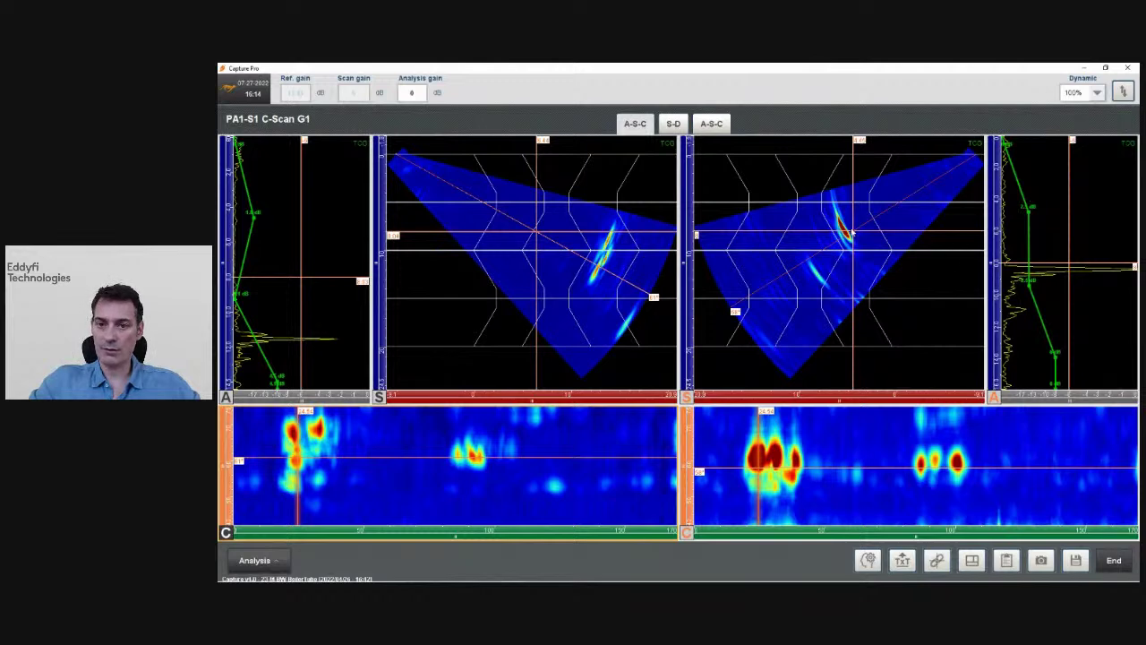
pyautogui.moveTo(853, 233)
pyautogui.mouseDown()
pyautogui.moveTo(883, 248)
pyautogui.moveTo(833, 222)
pyautogui.mouseUp()
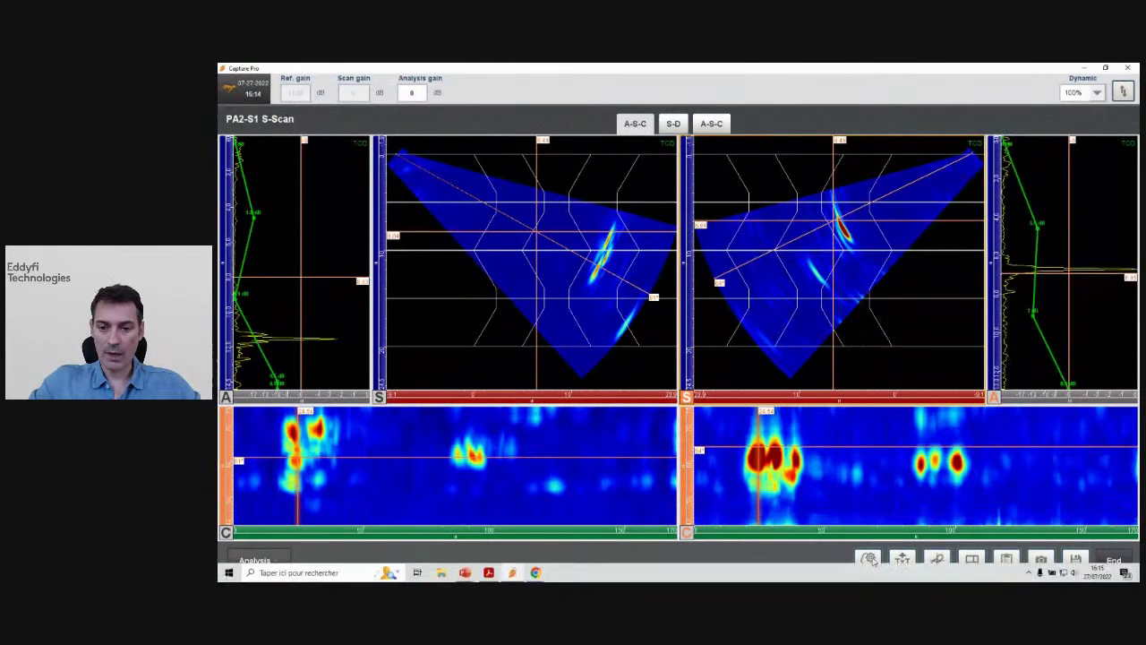
# - Run Assisted Analysis with the ISO 20601 filter and all wall zones, leaving out indications from geometries, and accept replacing the existing indications
pyautogui.click(870, 559)
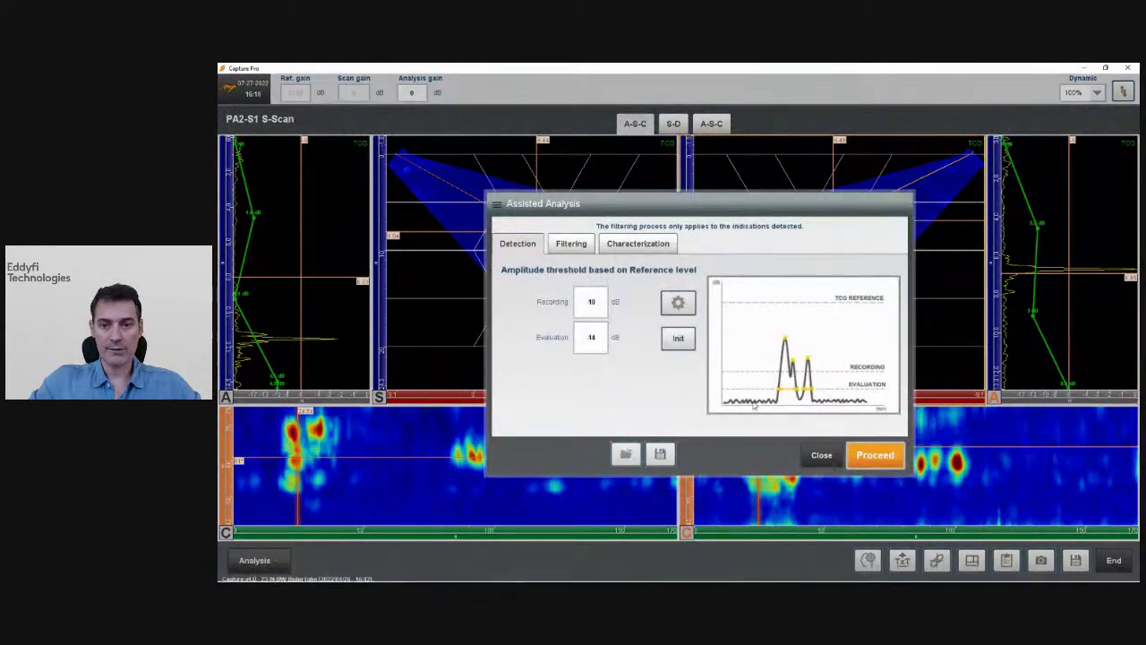
pyautogui.click(580, 247)
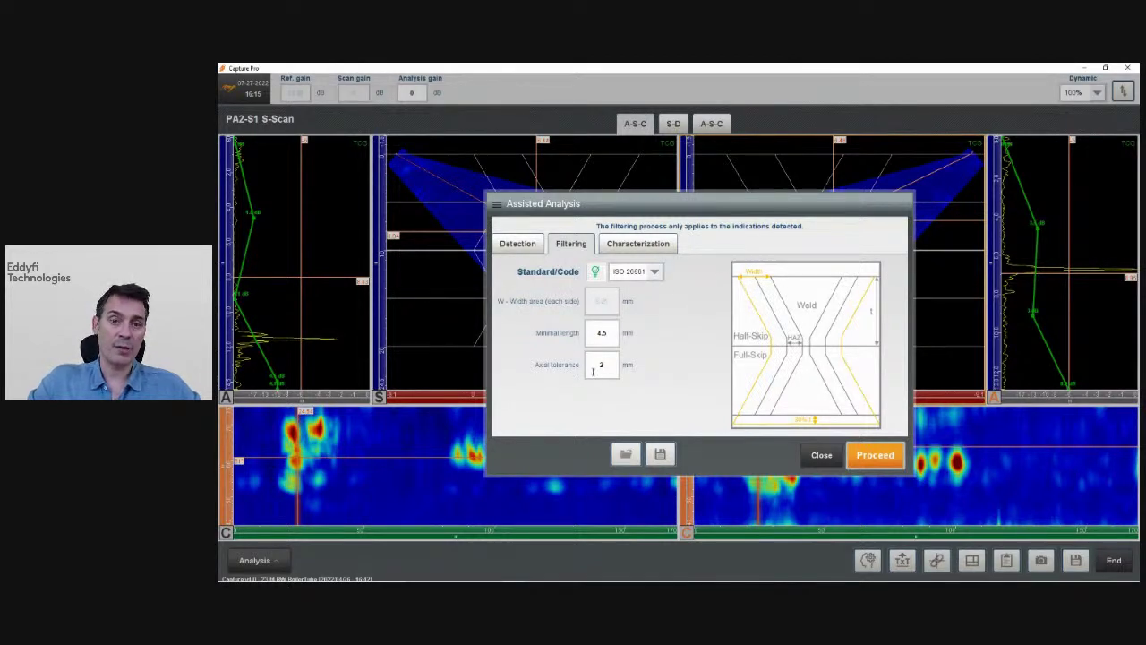
pyautogui.click(595, 271)
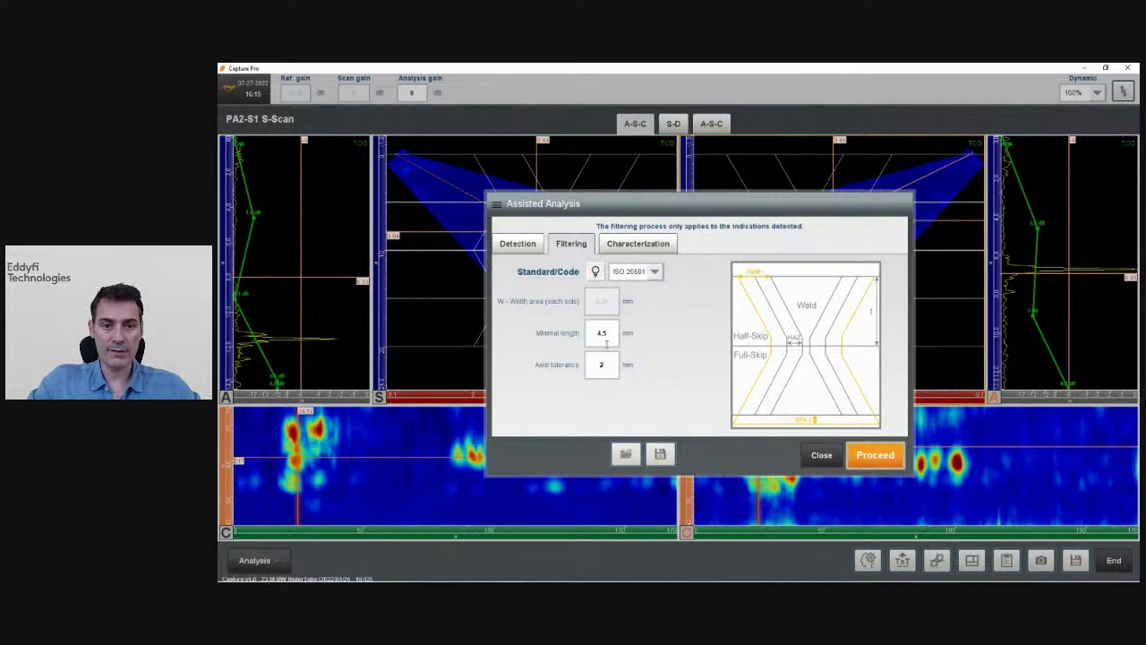
pyautogui.click(595, 271)
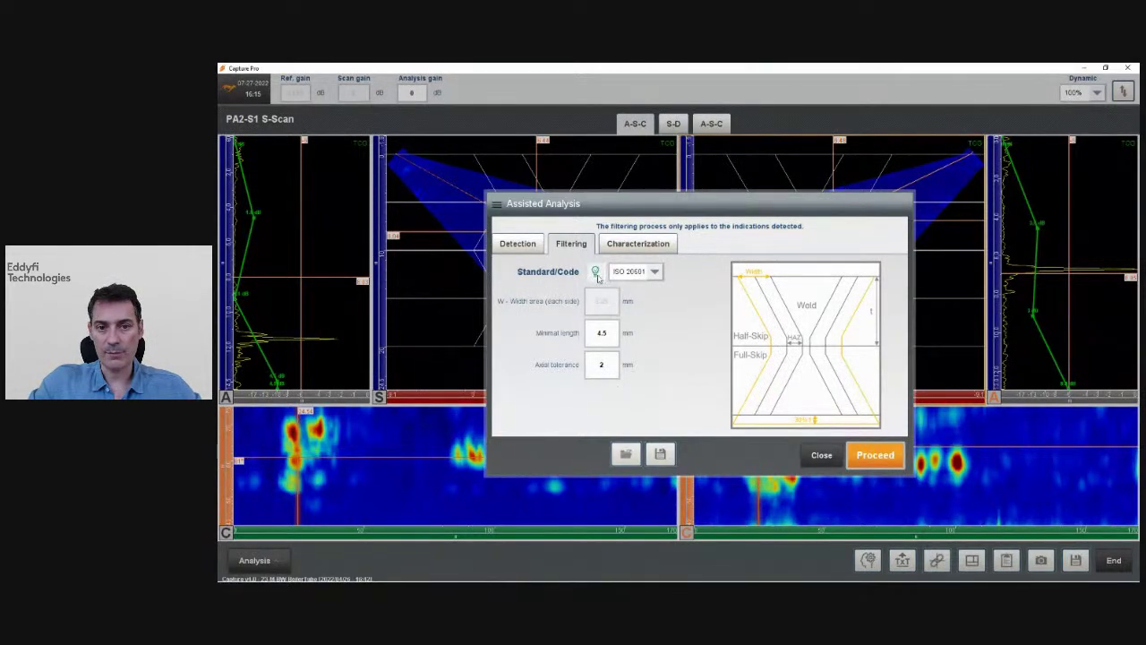
pyautogui.click(637, 243)
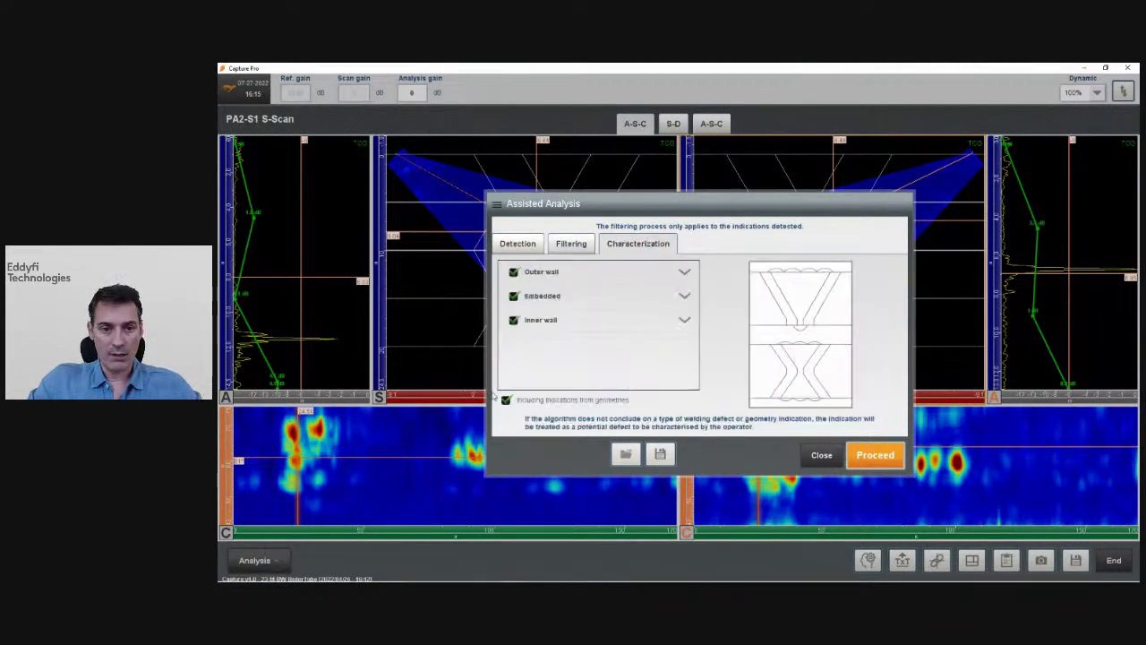
pyautogui.click(873, 457)
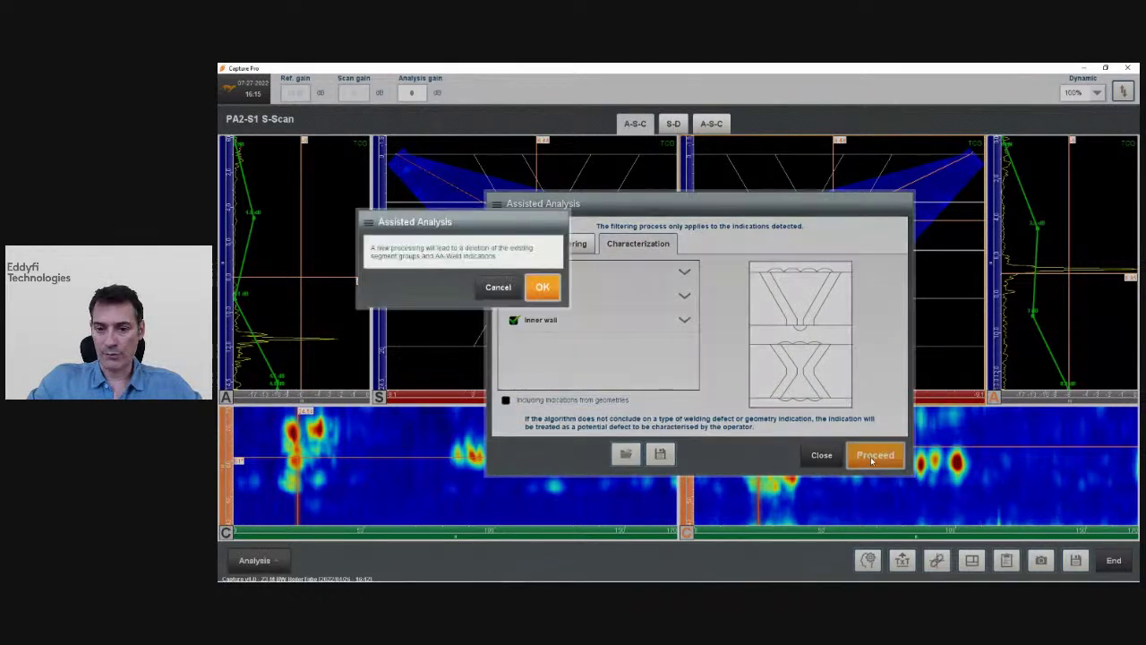
pyautogui.click(546, 287)
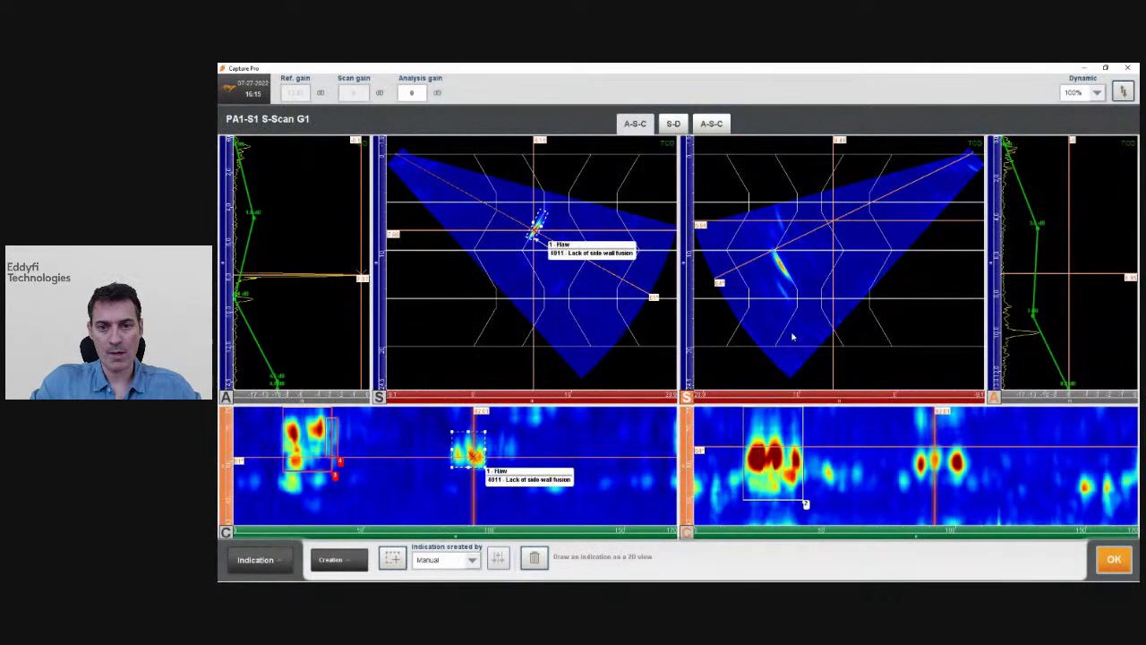
# - Switch the indications to assessment mode and move the labels of flaws 1 and 2 clear of the signals while reviewing them
pyautogui.moveTo(518, 472); pyautogui.dragTo(541, 484)
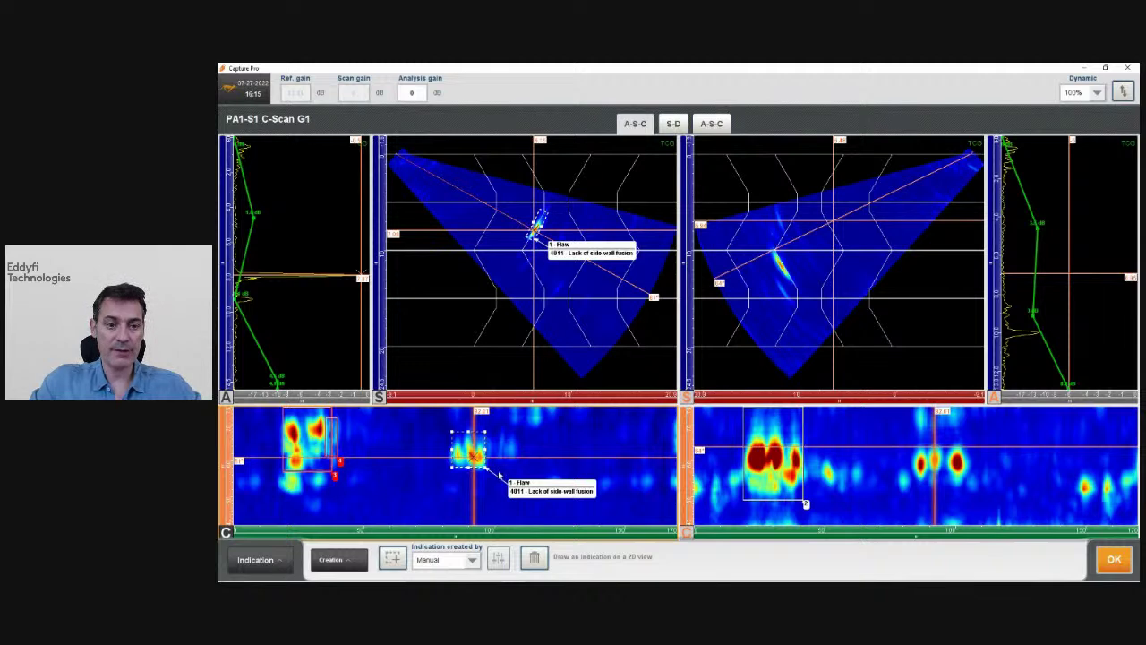
pyautogui.click(367, 557)
pyautogui.click(358, 533)
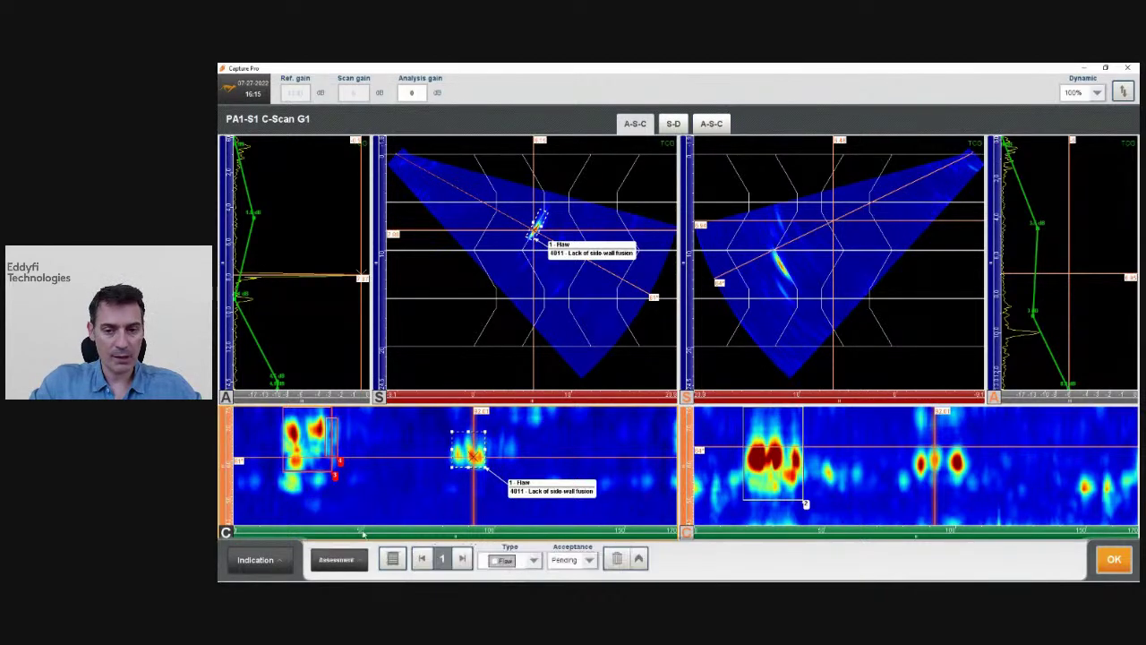
pyautogui.click(463, 558)
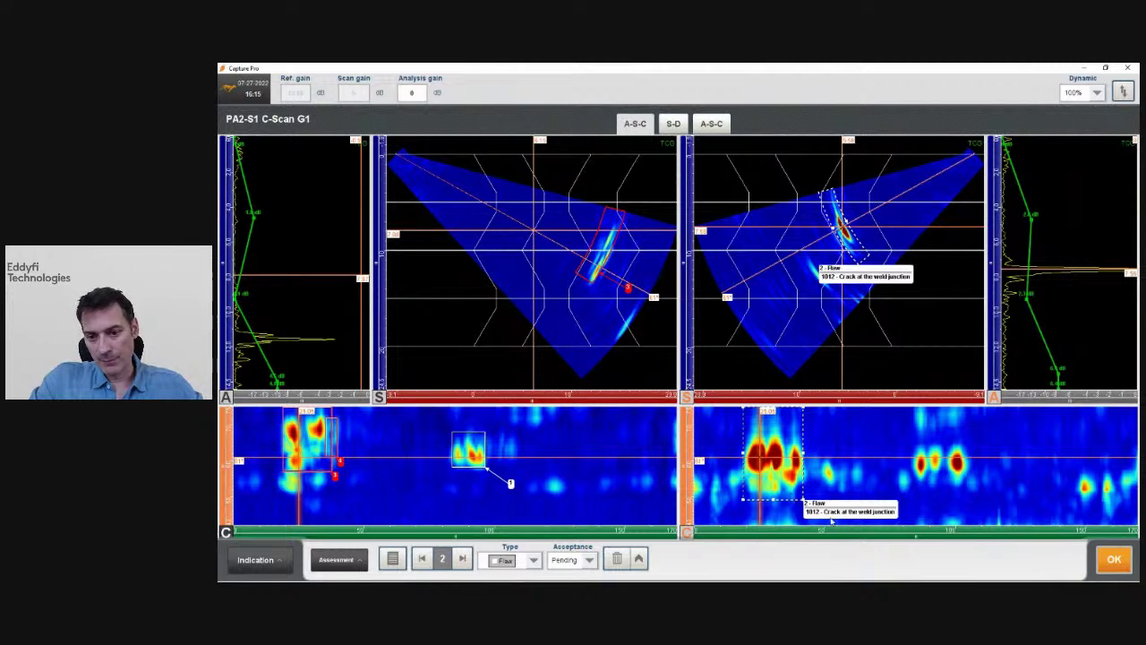
pyautogui.moveTo(862, 513); pyautogui.dragTo(882, 516)
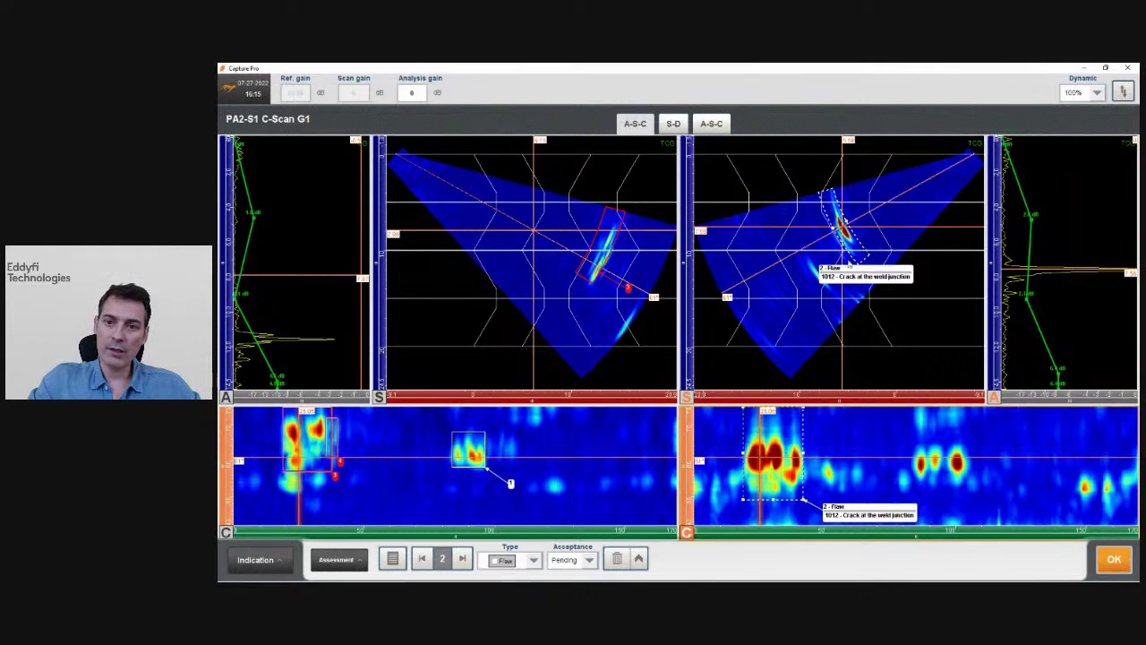
pyautogui.click(842, 227)
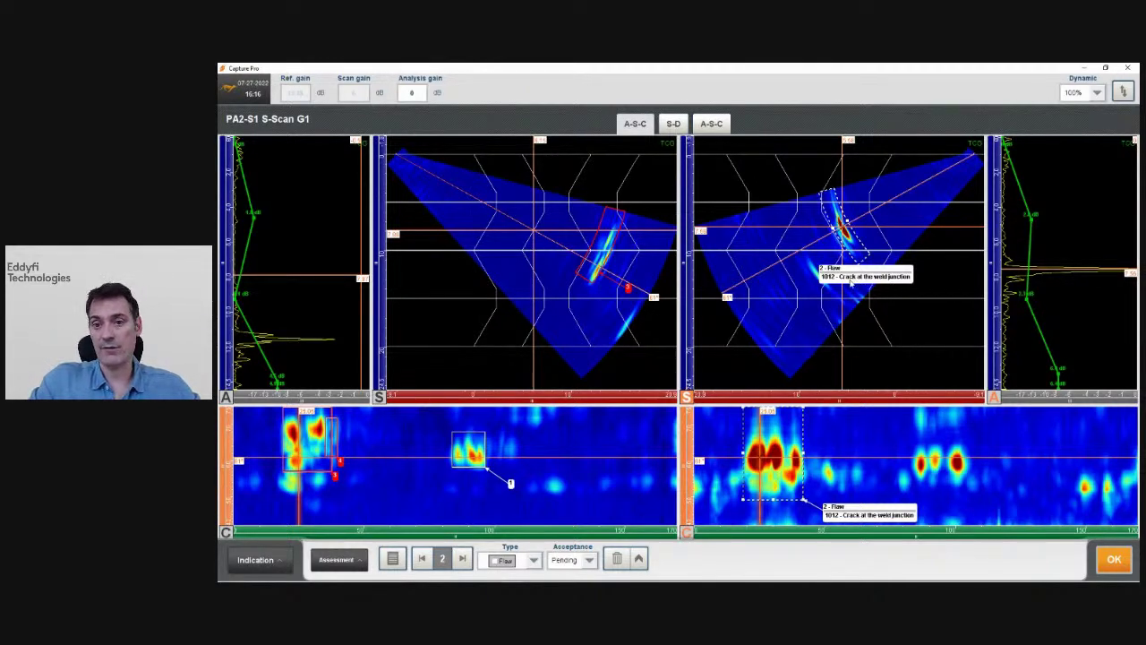
pyautogui.moveTo(873, 273); pyautogui.dragTo(904, 291)
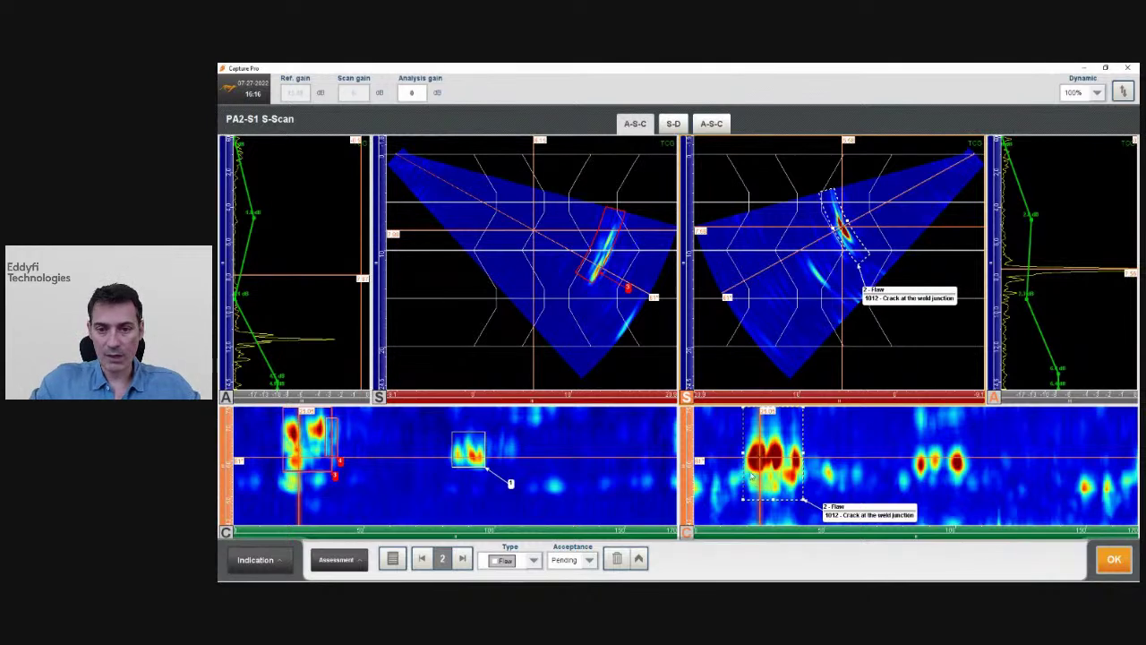
# - Delete the red potential-defect indications 3 and 4, and return to the main analysis view
pyautogui.click(463, 558)
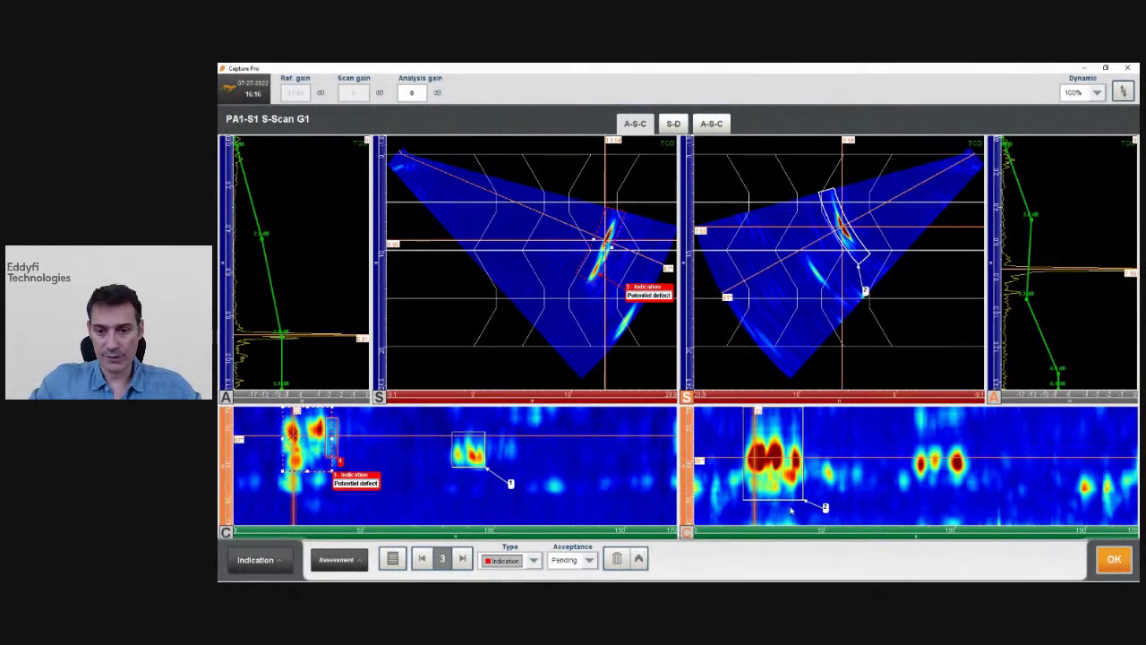
pyautogui.click(617, 560)
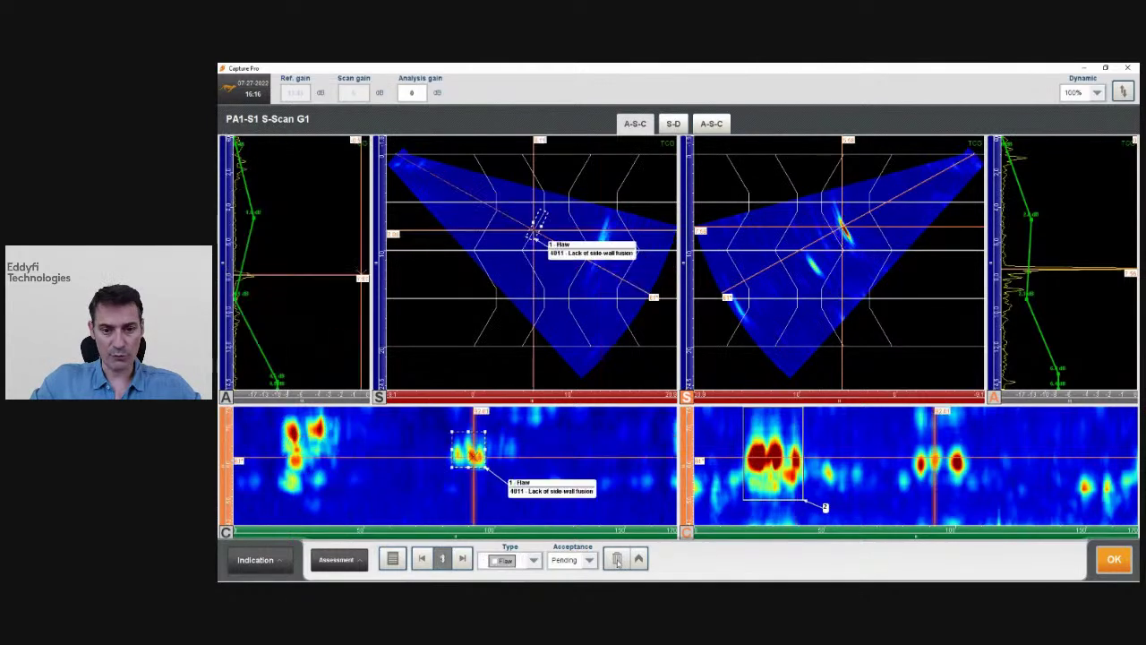
pyautogui.click(1111, 559)
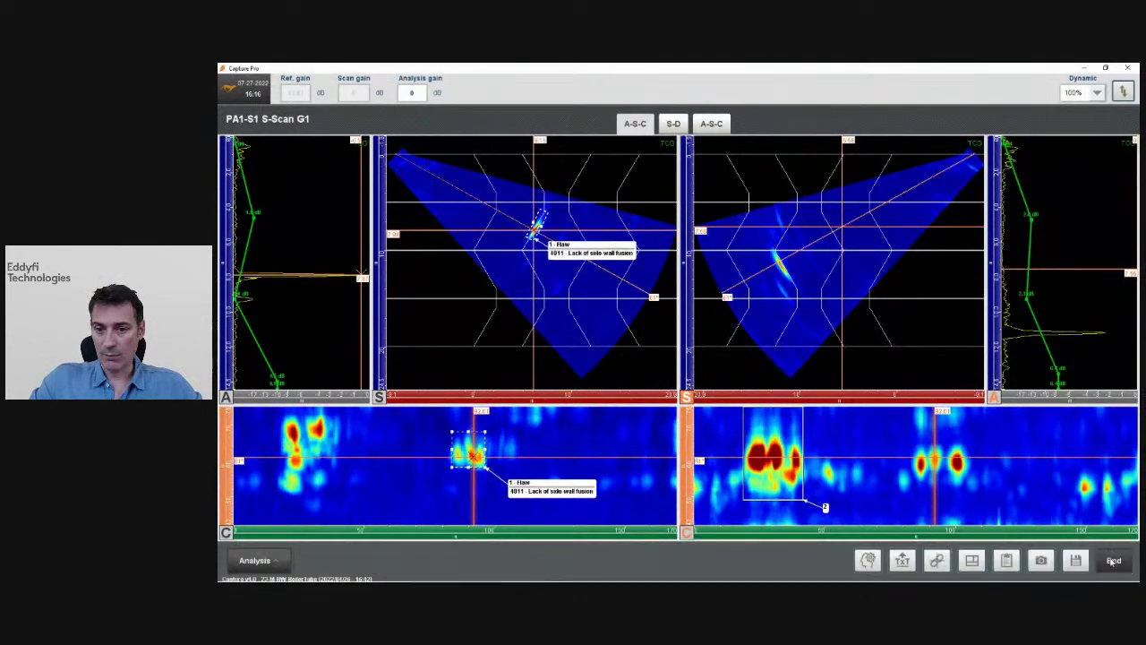
# - Save a picture of the current views and attach it to indication 1
pyautogui.click(1041, 559)
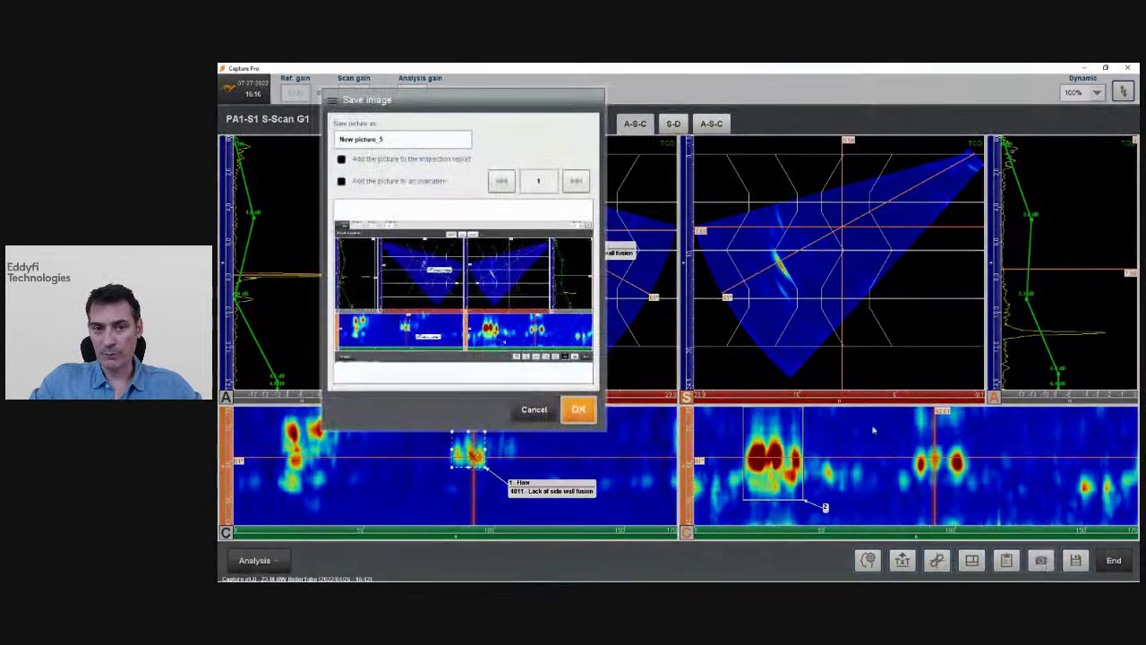
pyautogui.click(413, 184)
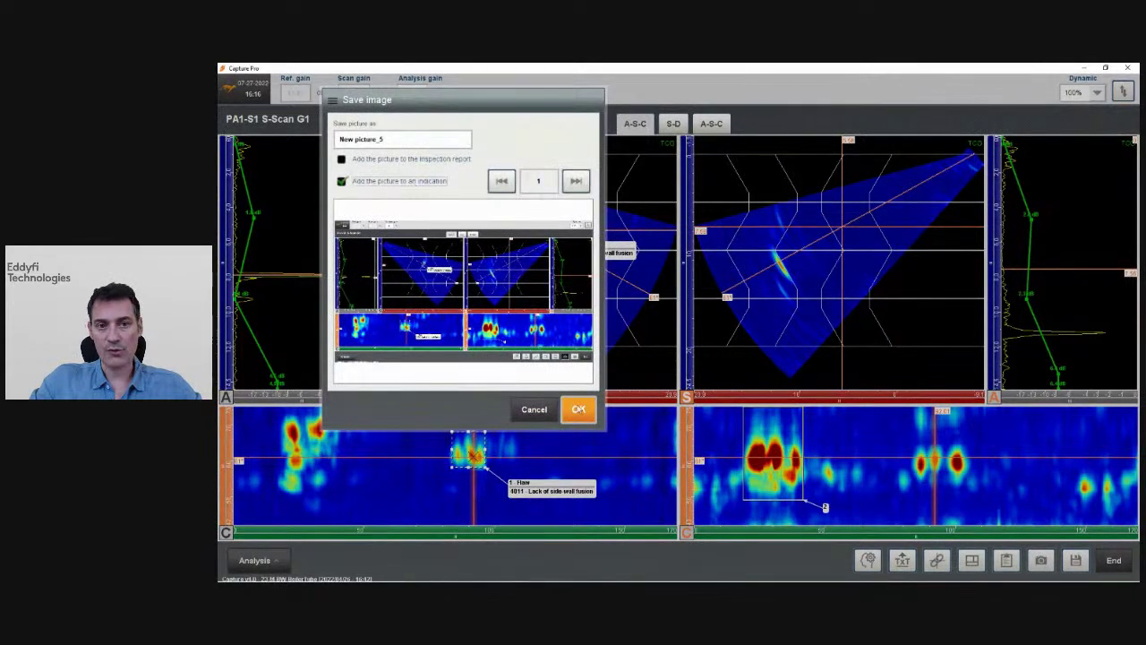
pyautogui.click(578, 409)
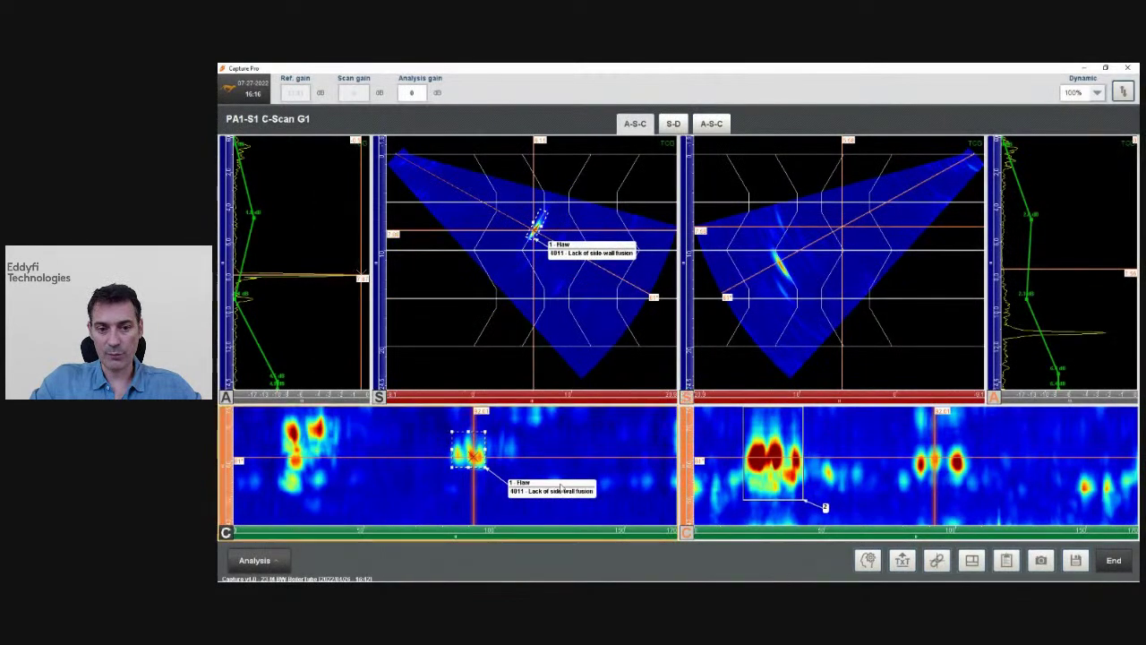
# - Select indication 2 in the PA2 C-scan and capture a picture of its views
pyautogui.click(824, 508)
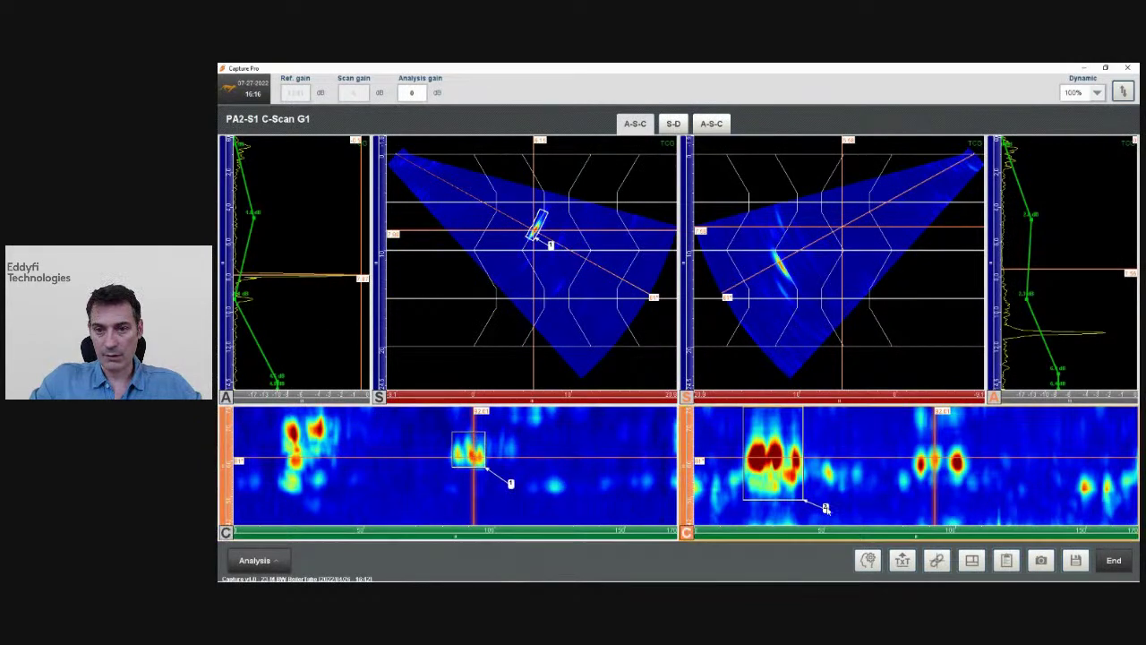
pyautogui.click(1113, 560)
pyautogui.click(1041, 559)
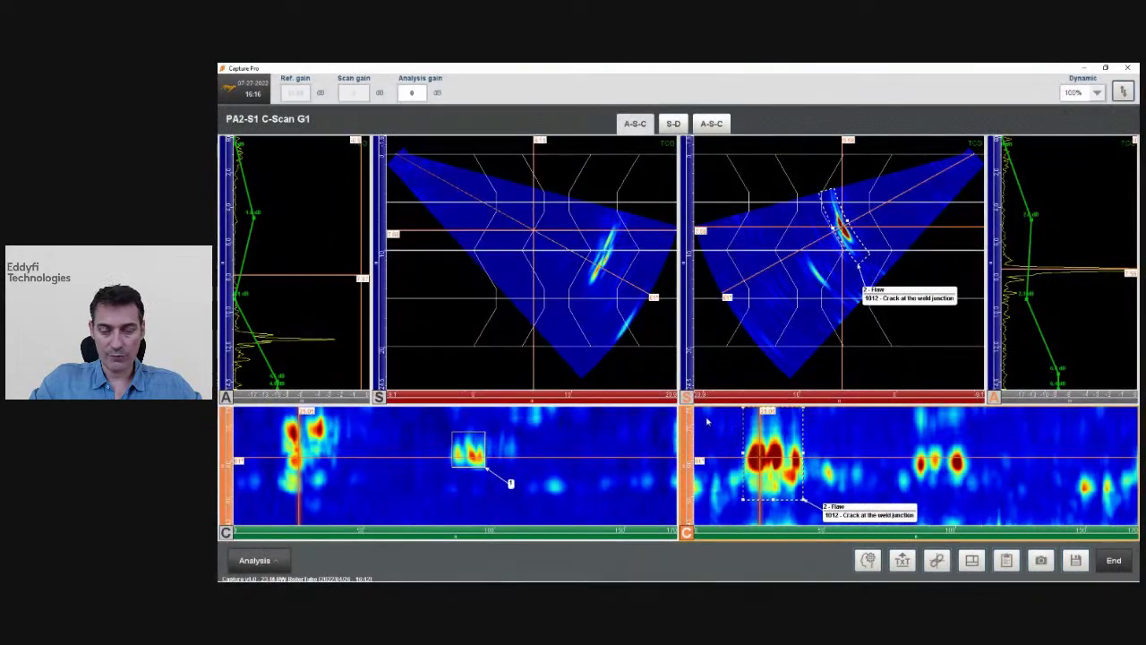
# - Open the inspection report, exclude the Ultrasound setup section, and review the specimen, transducers and scanning setup in the preview
pyautogui.click(1006, 560)
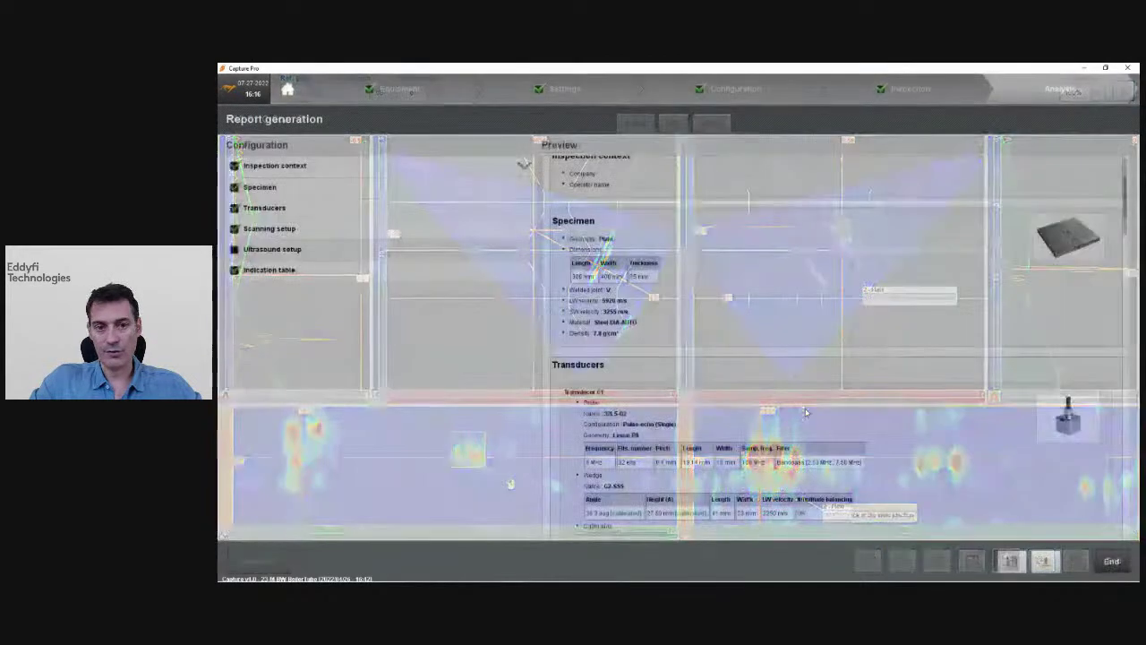
pyautogui.scroll(-3, 860, 393)
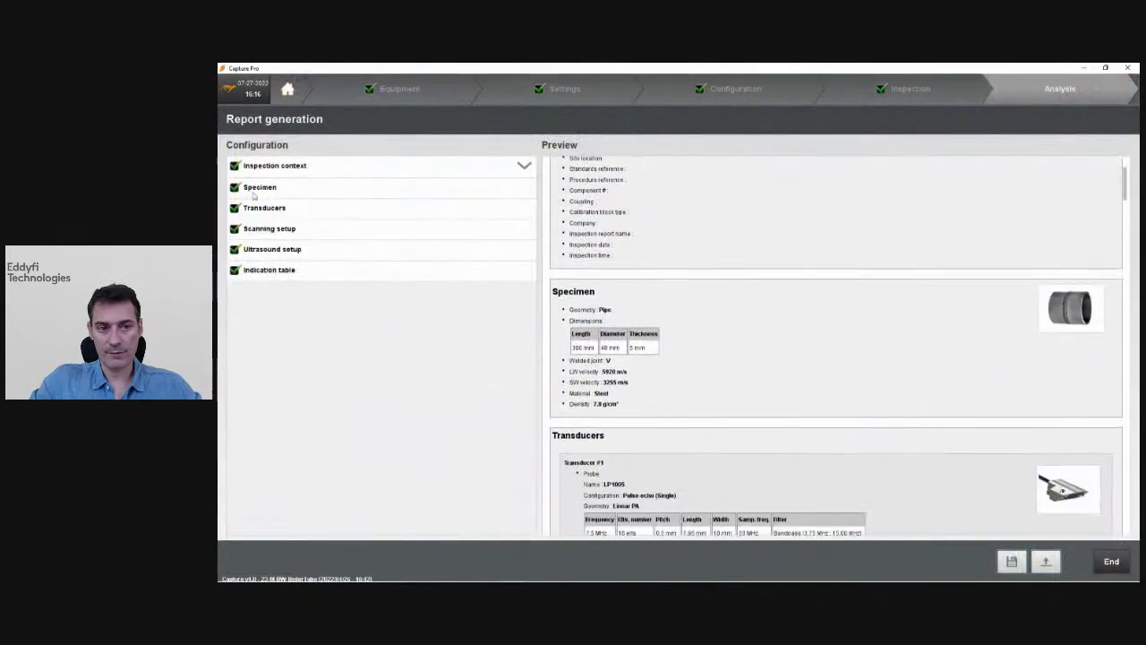
pyautogui.click(235, 250)
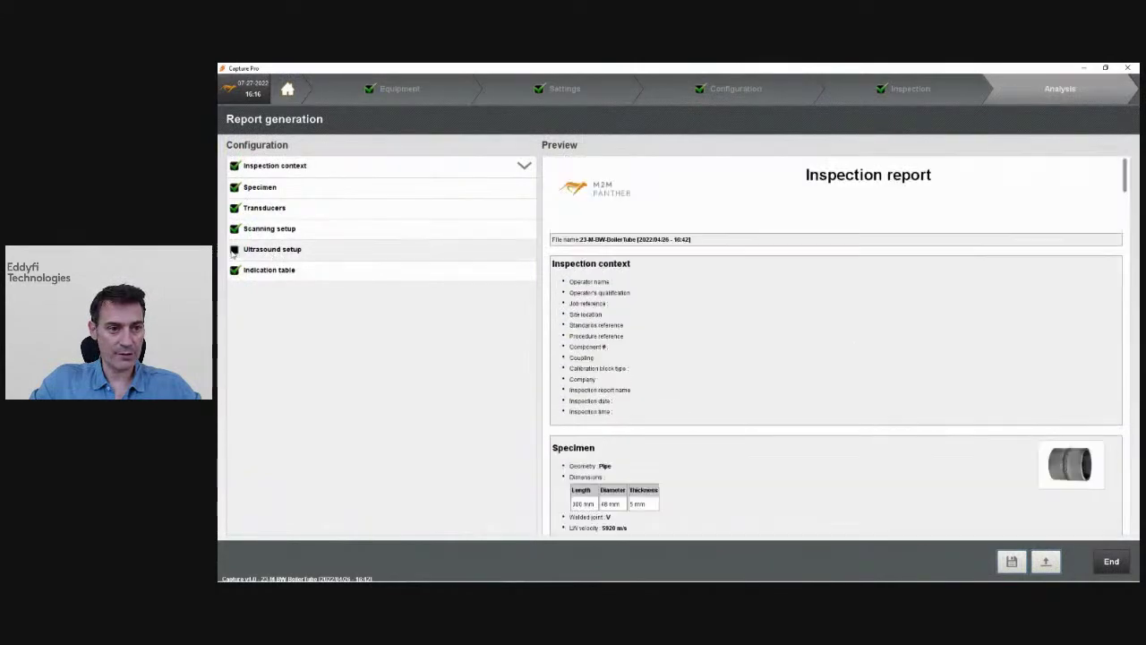
pyautogui.scroll(-4, 831, 366)
pyautogui.scroll(-4, 823, 345)
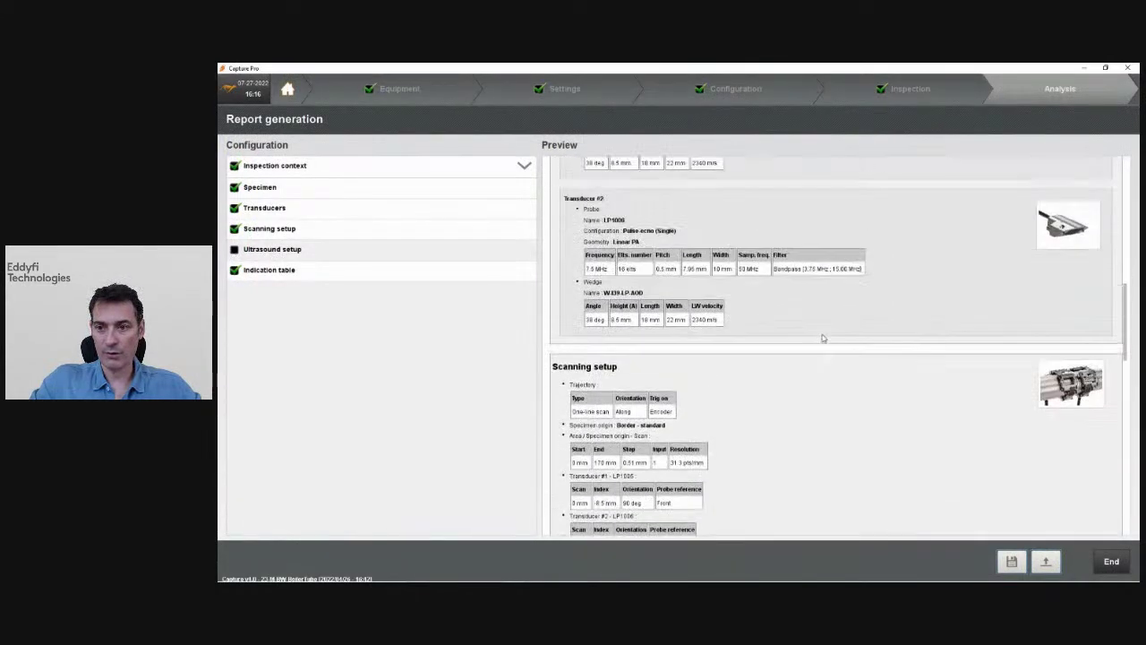
pyautogui.scroll(-2, 1071, 428)
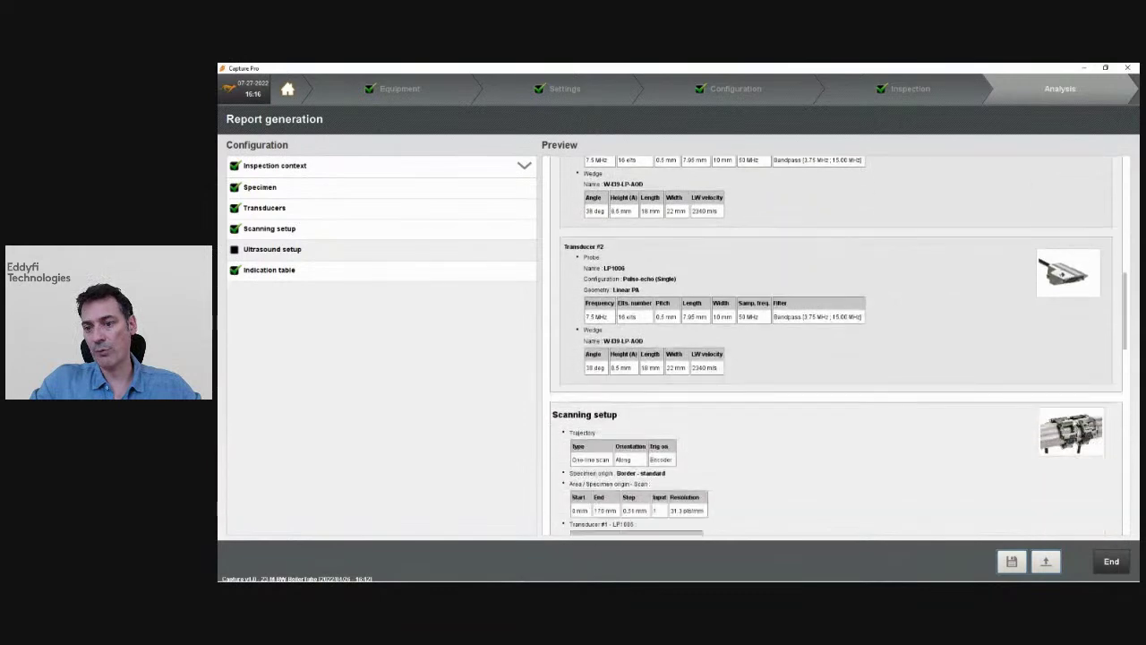
# - Review the indication table and its pictures in the report preview, and check the export format options without exporting
pyautogui.scroll(-9, 937, 439)
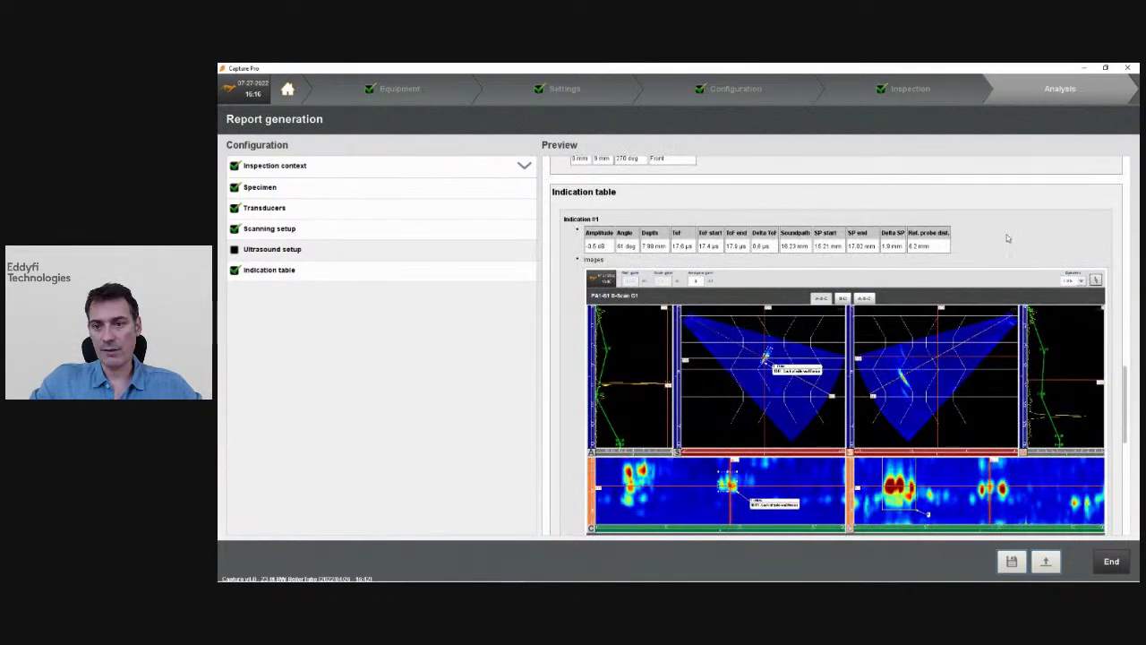
pyautogui.scroll(-2, 882, 470)
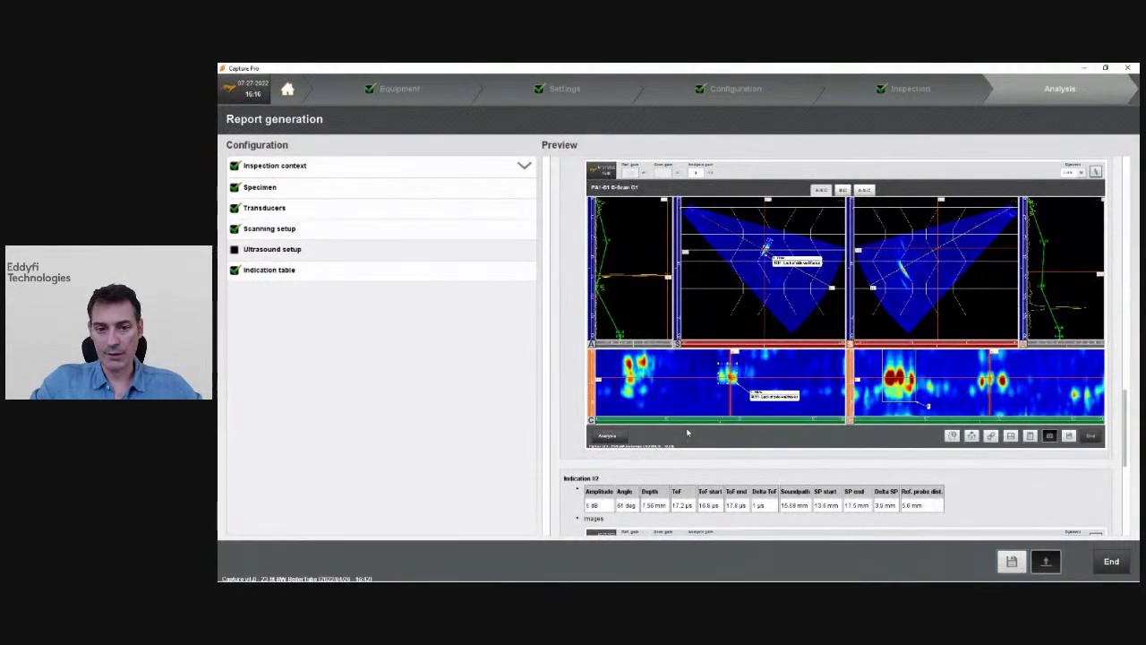
pyautogui.click(1044, 561)
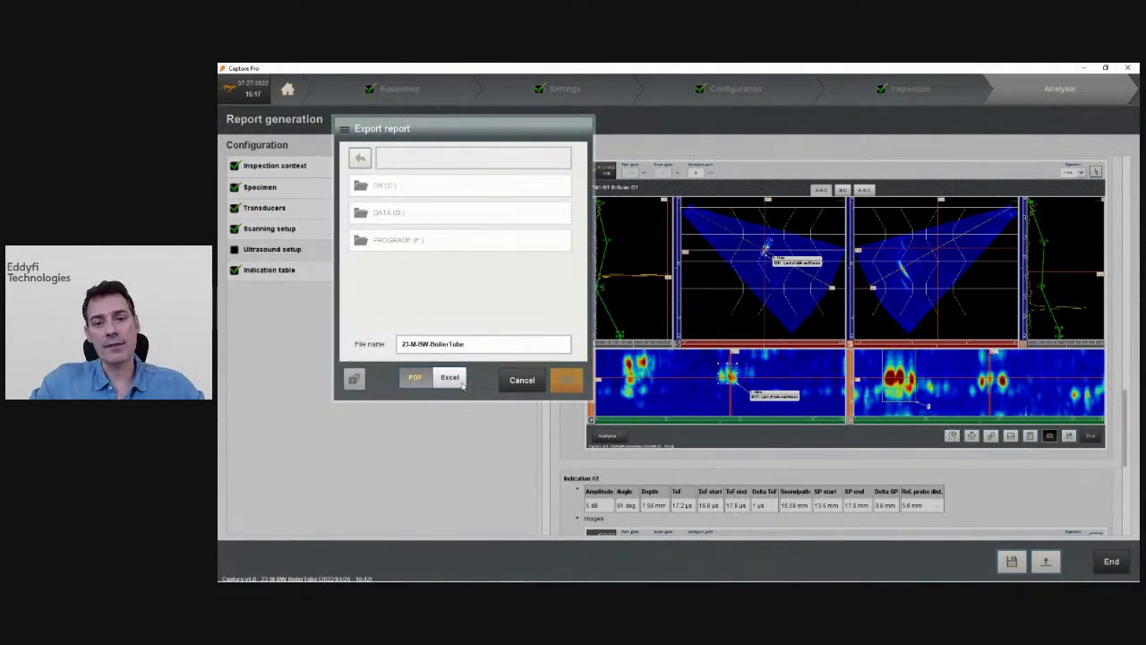
pyautogui.click(558, 377)
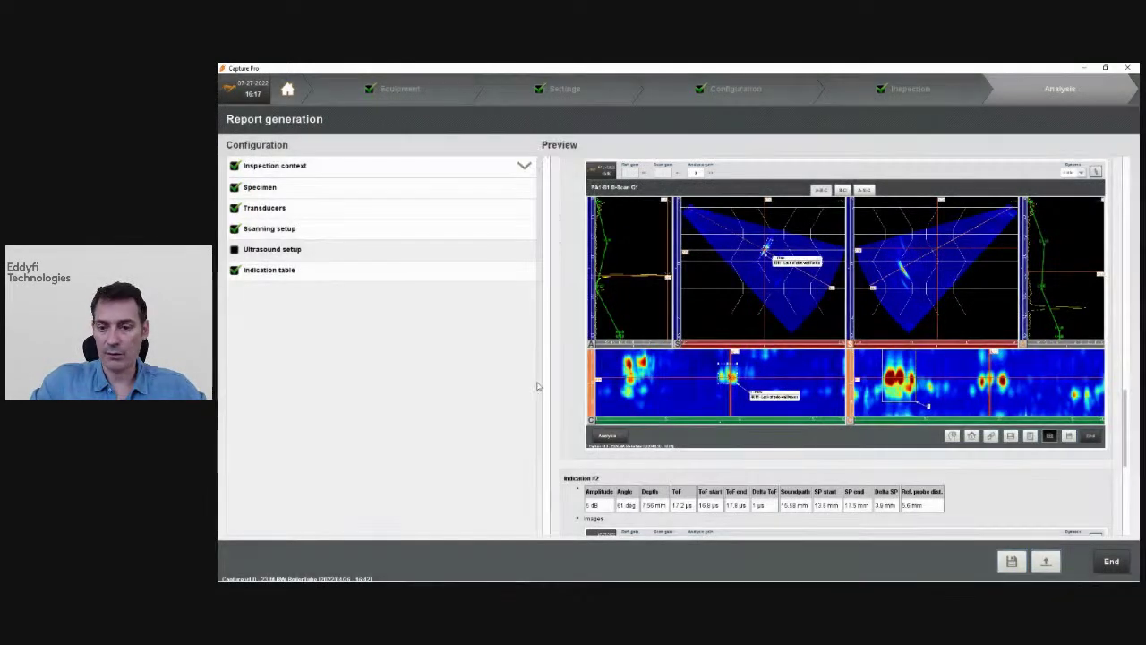
# - End the boiler tube analysis without saving the changes, and open the data file ACHA-X-Weld-2x32L5G2-i36_2 from the AA folder
pyautogui.click(1111, 560)
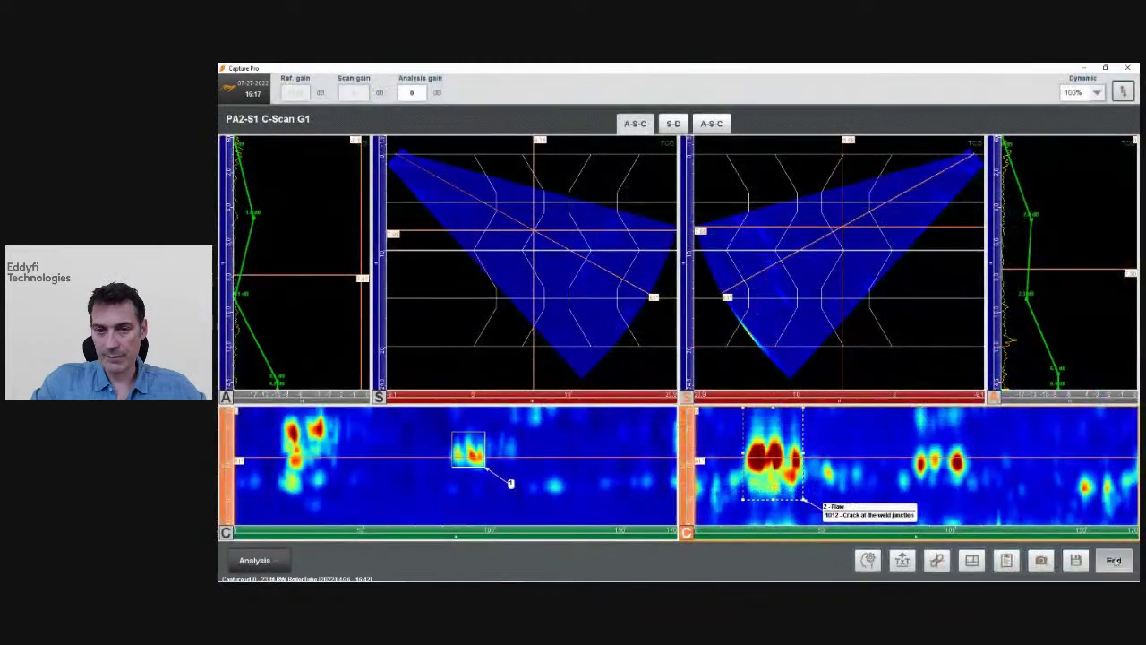
pyautogui.click(1114, 561)
pyautogui.click(573, 355)
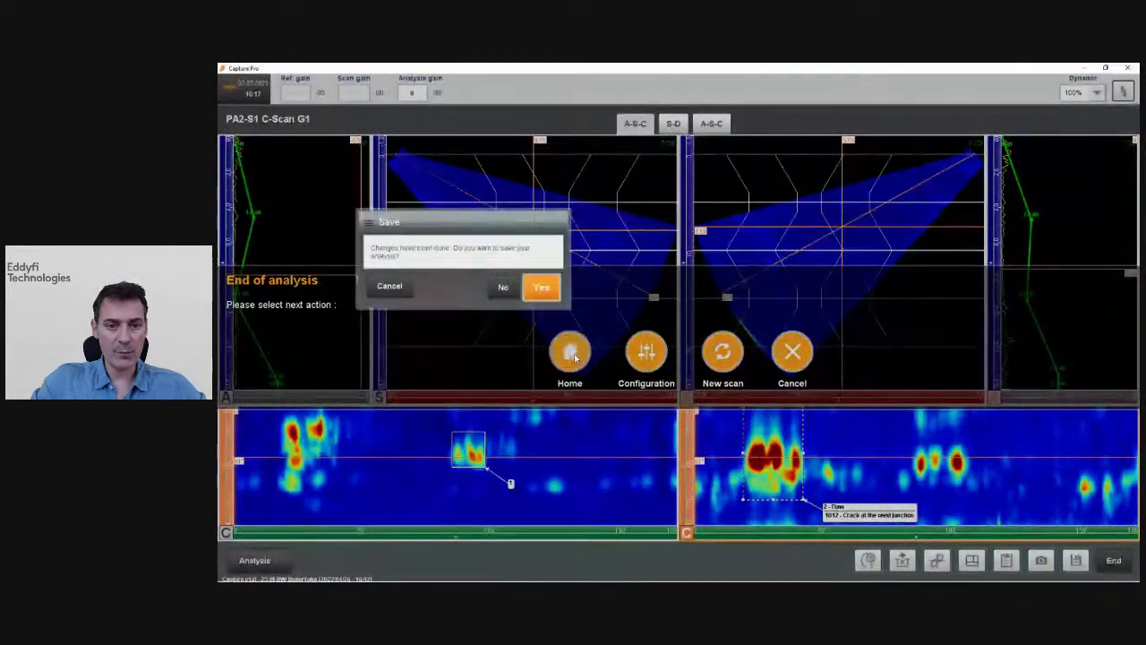
pyautogui.click(504, 286)
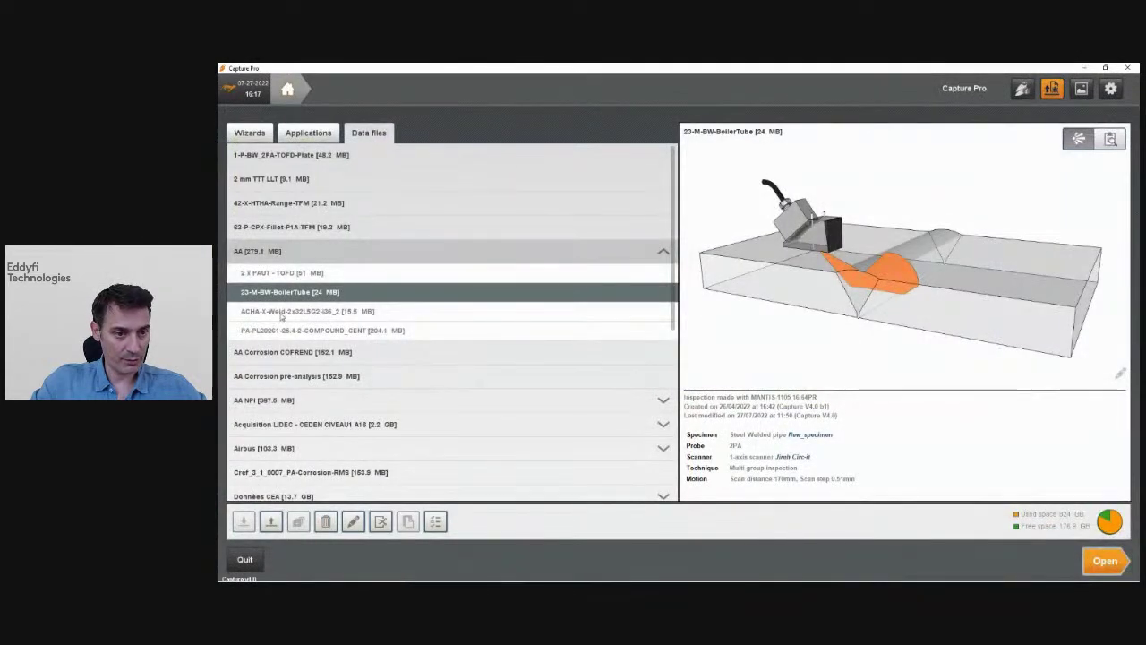
pyautogui.doubleClick(285, 314)
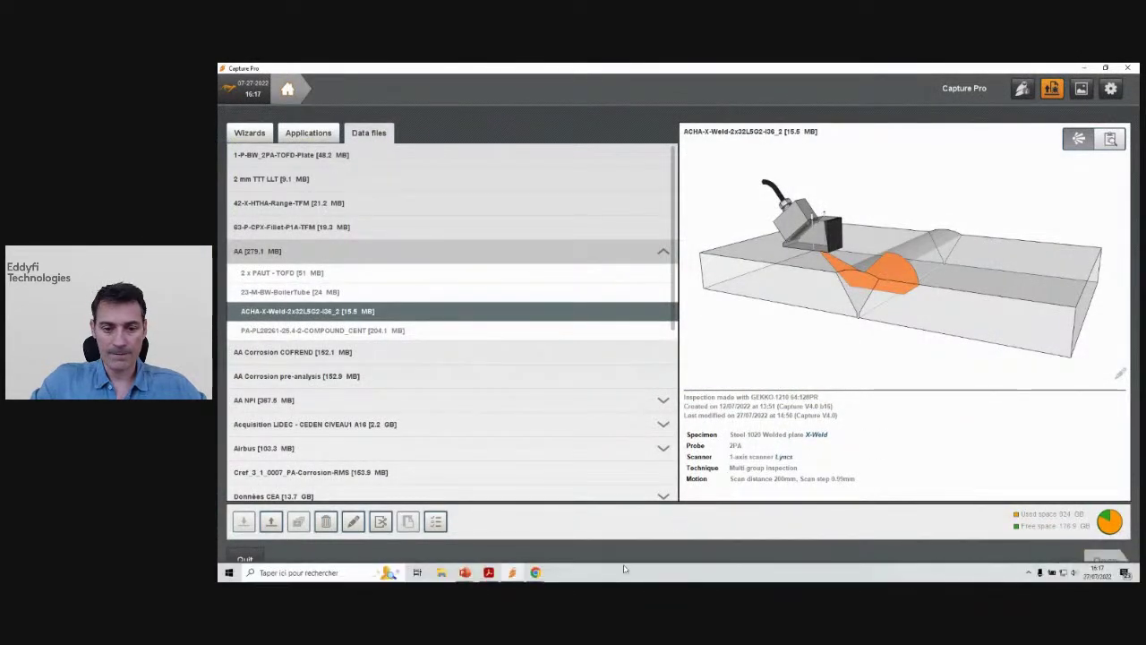
# - Switch to the PowerPoint slide show to read the Example 3 weld cross sections and flaw table, and return to Capture Pro
pyautogui.moveTo(465, 572)
pyautogui.click(538, 532)
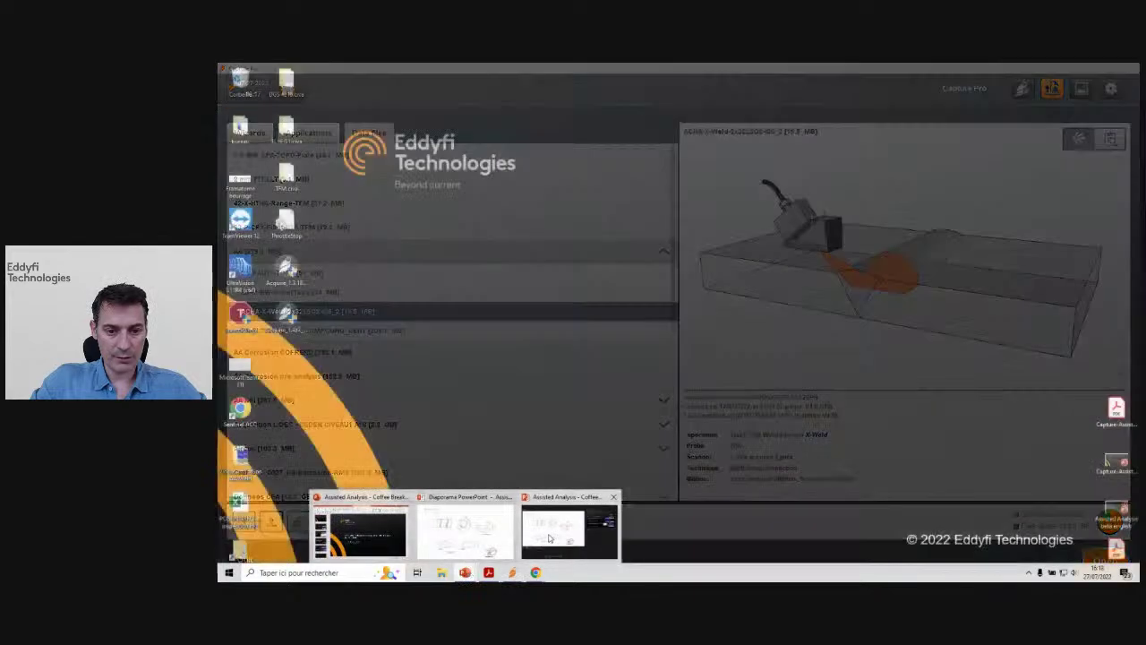
pyautogui.click(677, 367)
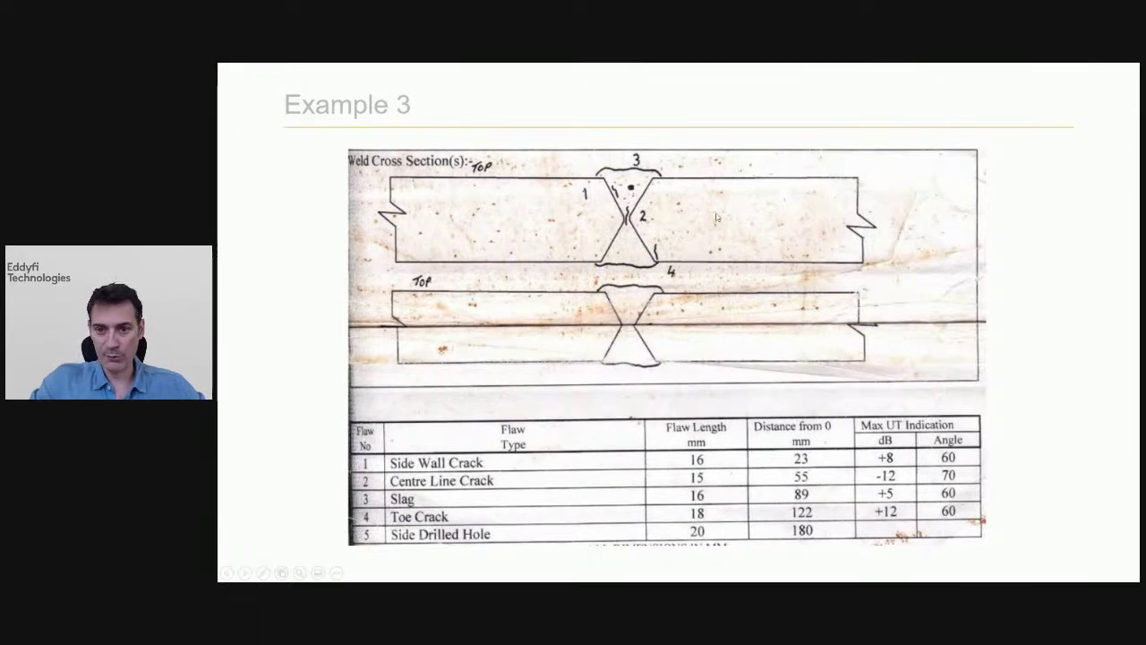
pyautogui.hotkey('alt', 'Tab')
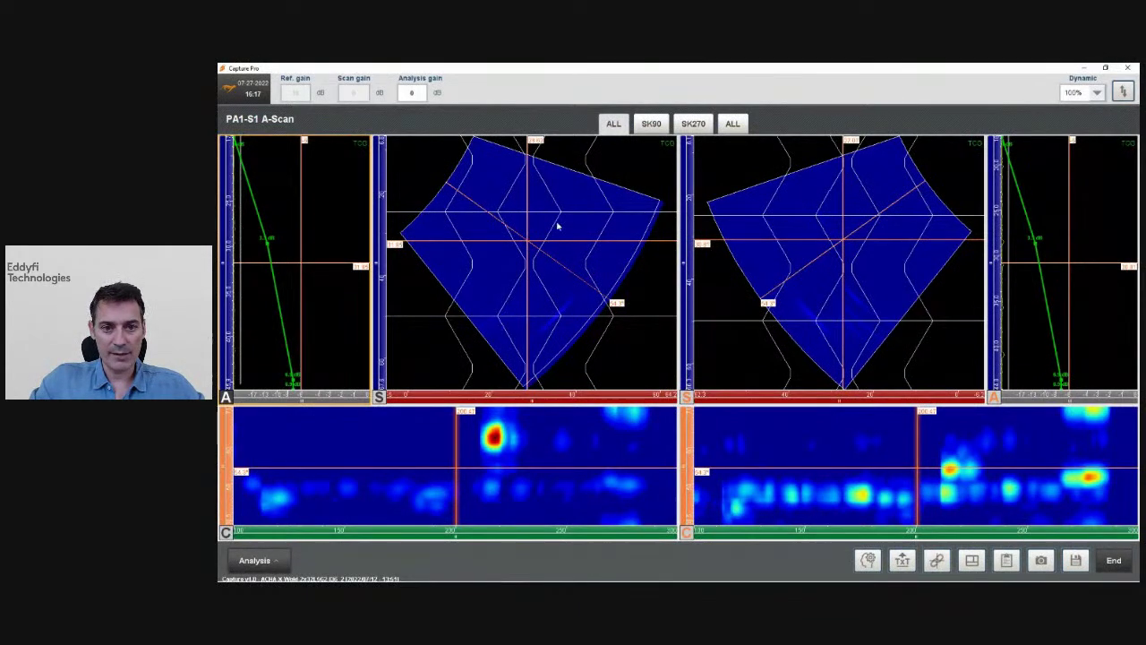
# - Examine the beam coverage of both probes on the X-weld in the front view, and return to the layout with all scans
pyautogui.click(731, 126)
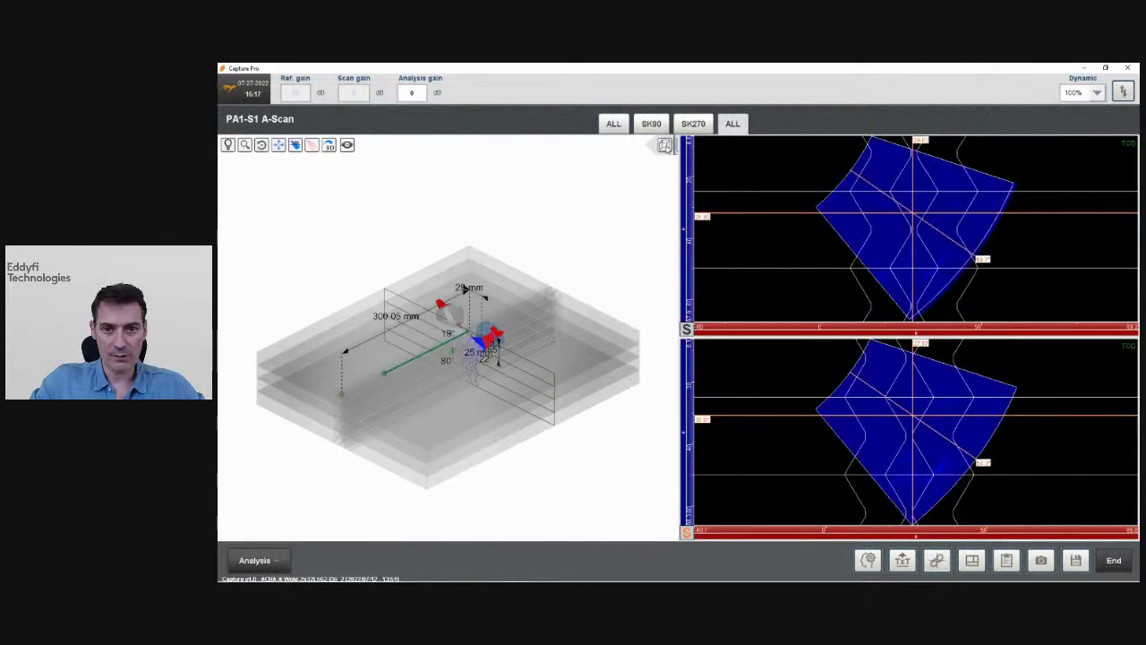
pyautogui.click(631, 145)
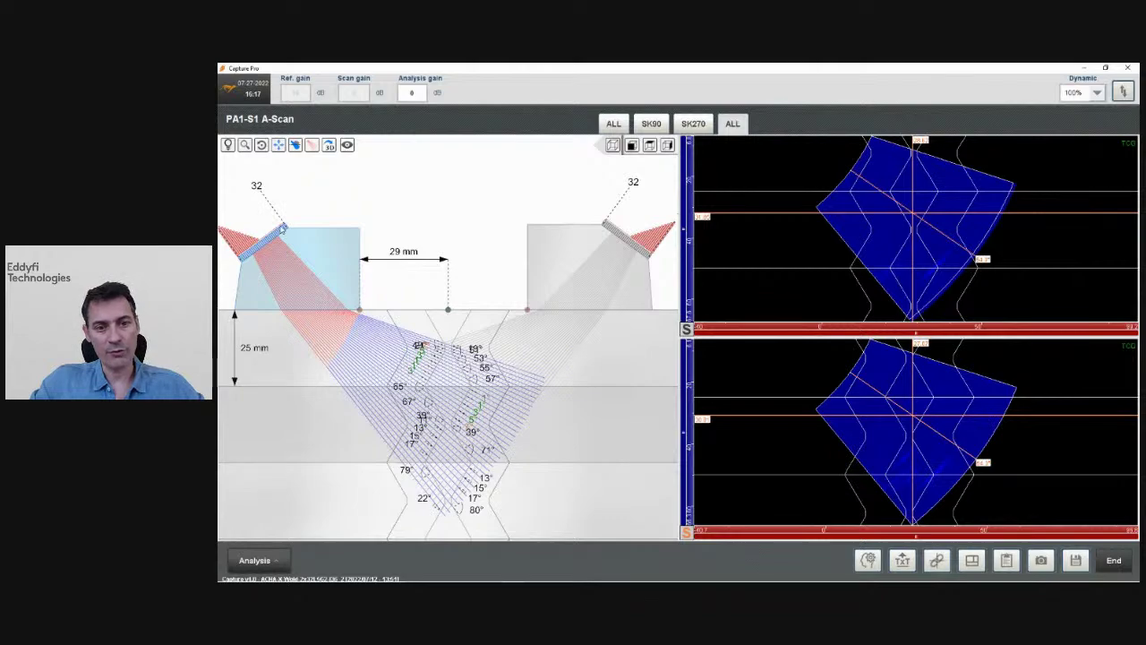
pyautogui.scroll(5, 434, 340)
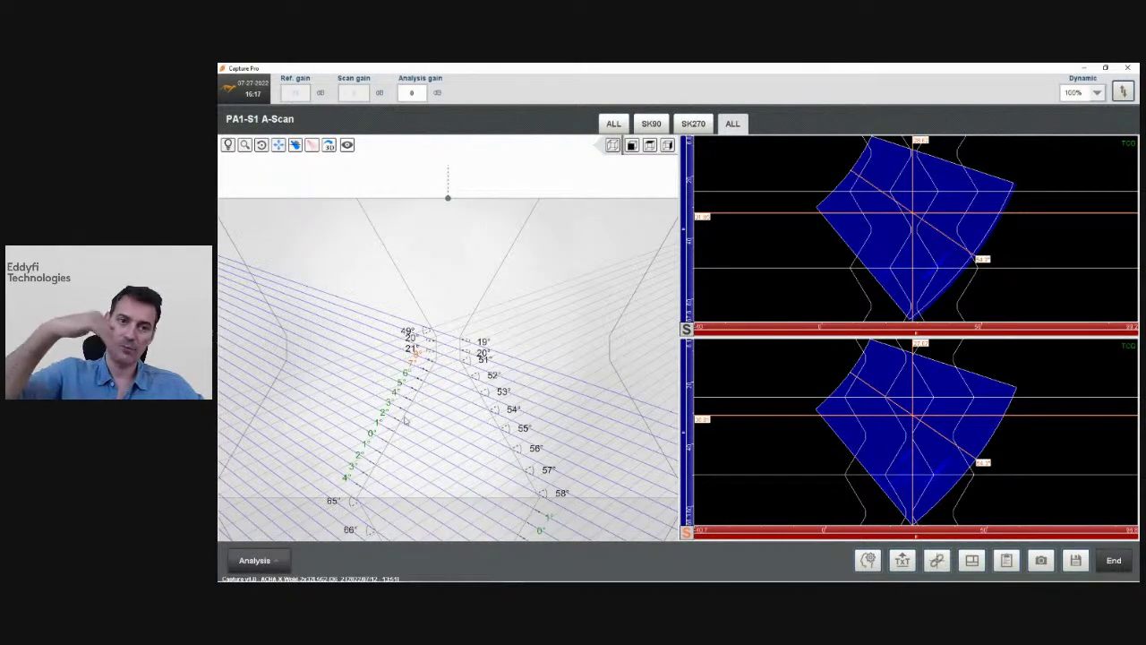
pyautogui.click(796, 387)
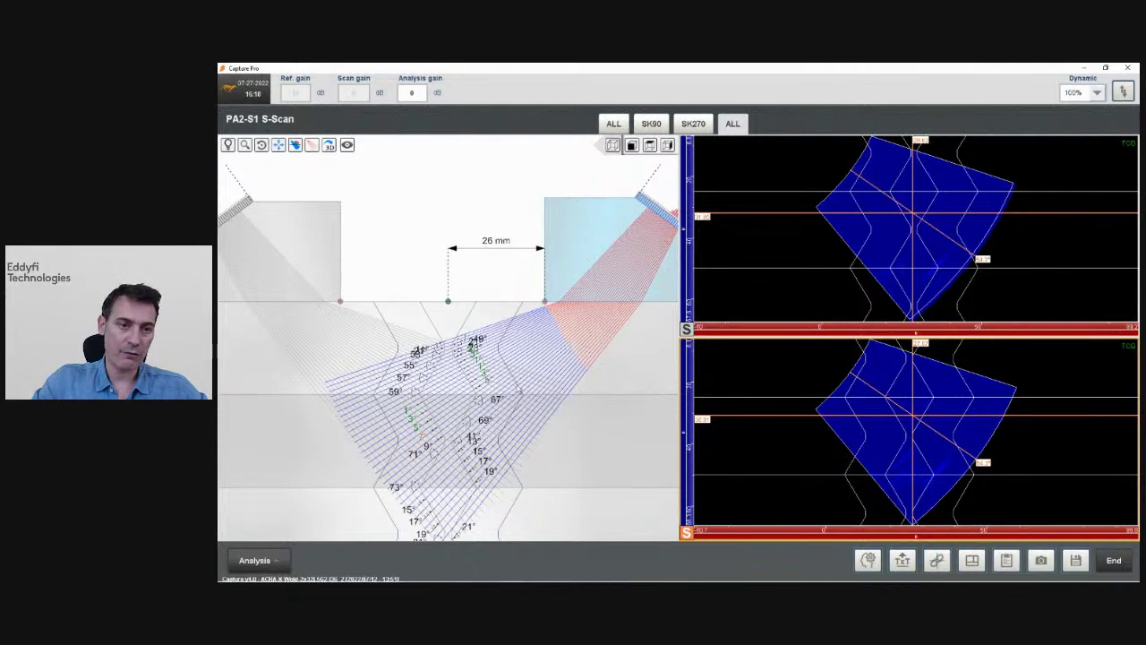
pyautogui.click(611, 124)
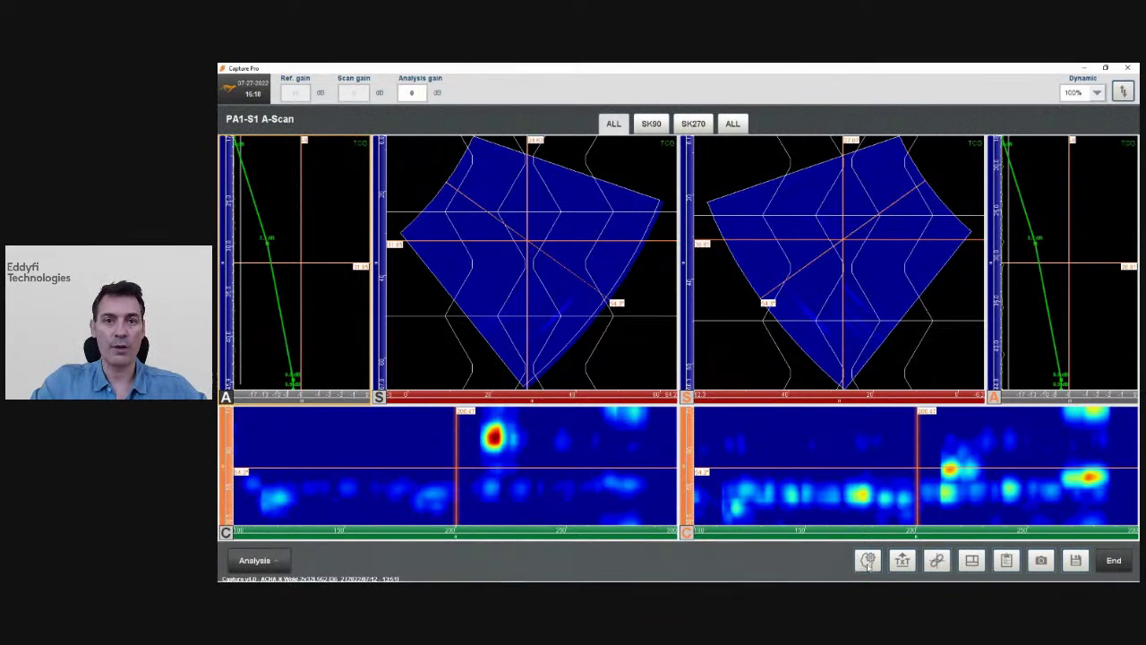
# - Run Assisted Analysis on the X-weld with the current detection, ISO 13588 filtering and characterization settings
pyautogui.click(868, 562)
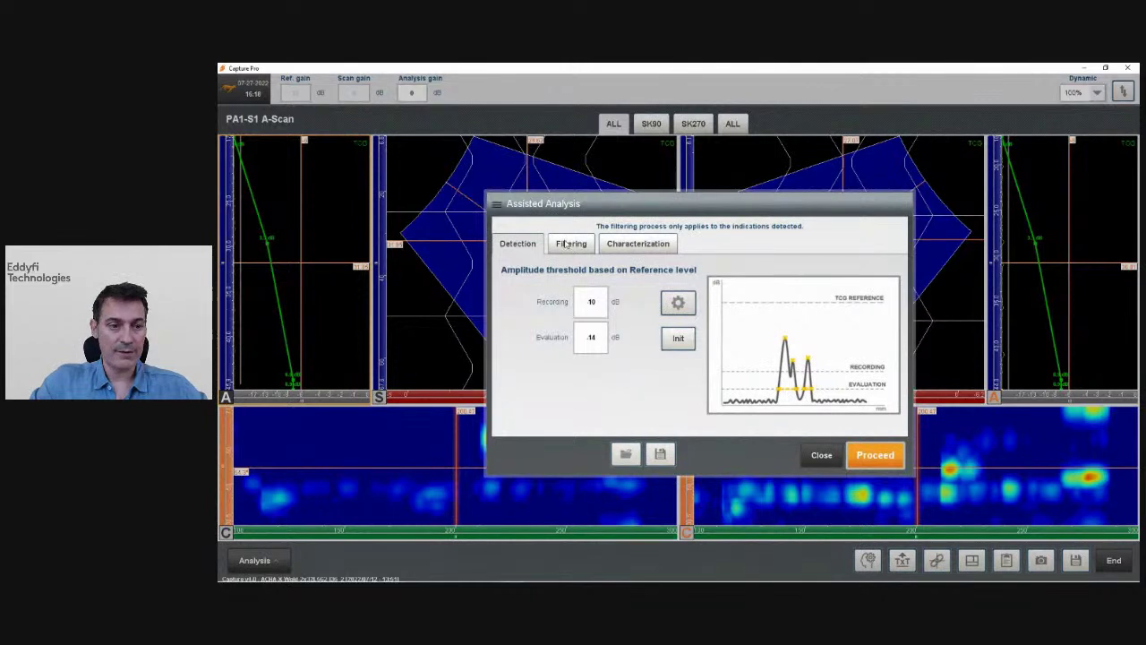
pyautogui.click(567, 244)
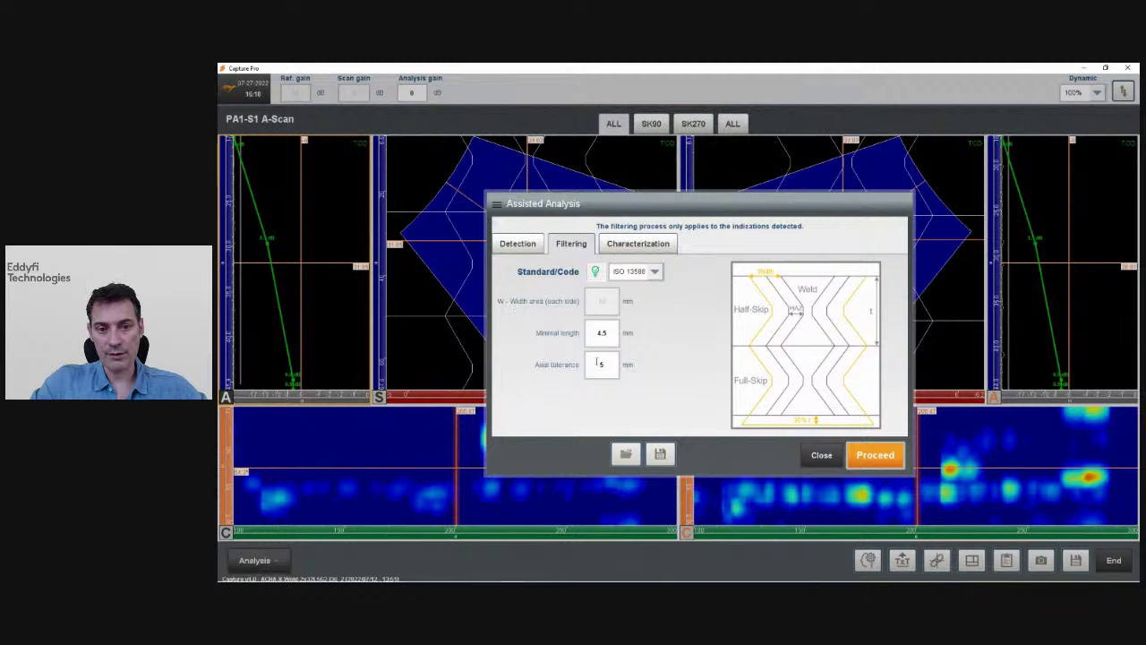
pyautogui.click(638, 248)
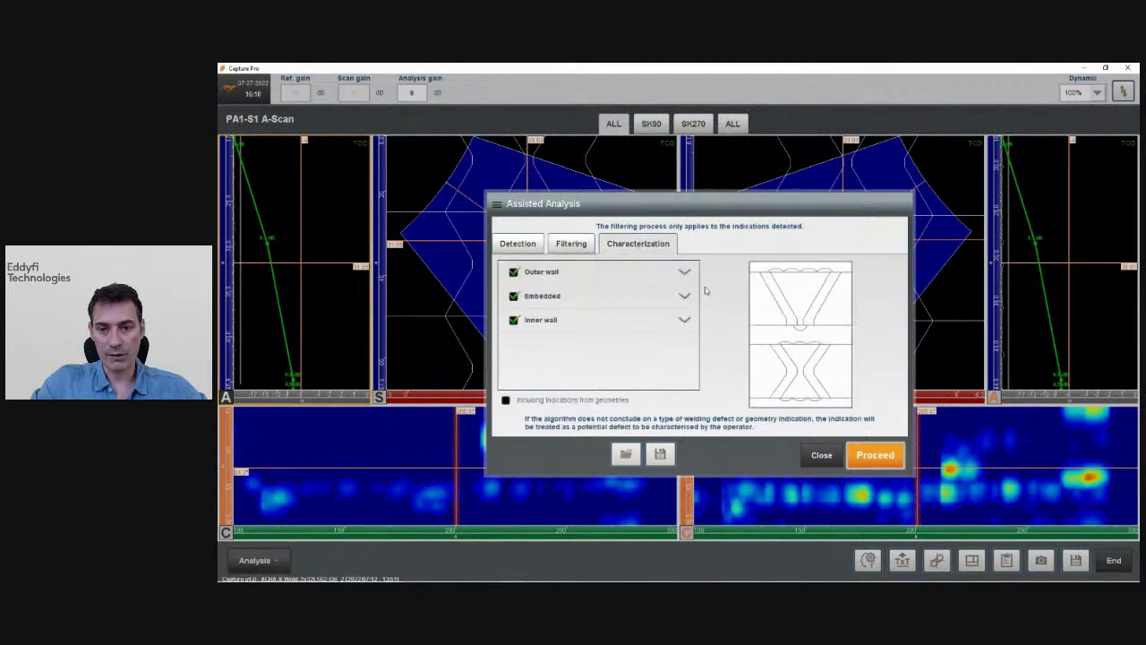
pyautogui.click(878, 459)
pyautogui.click(540, 287)
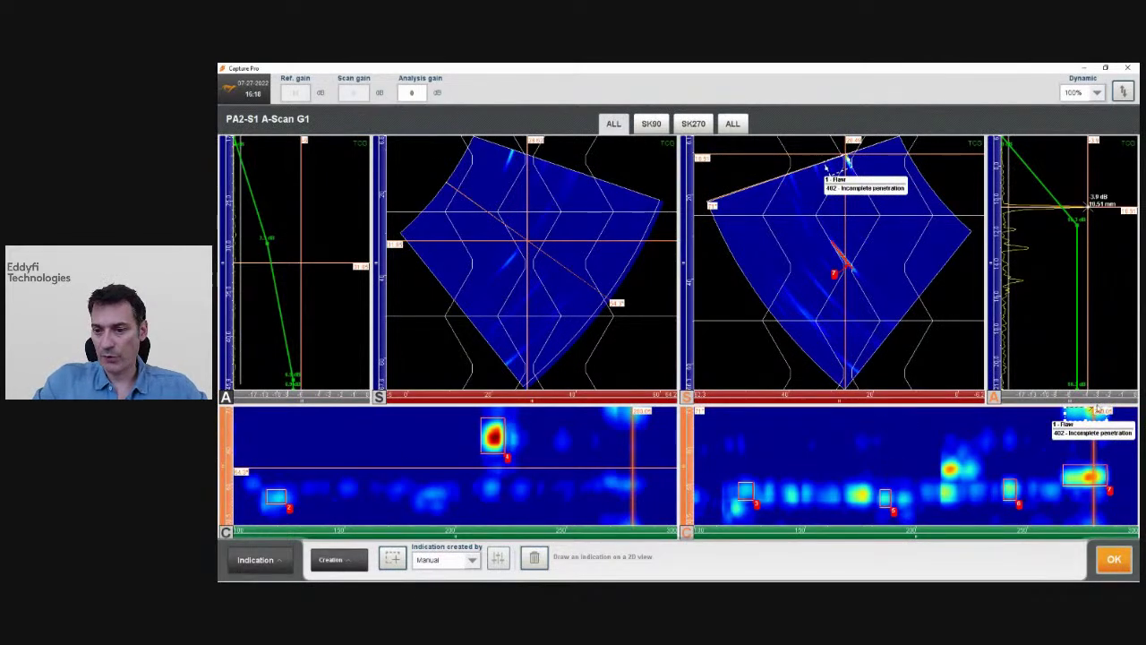
# - Switch to indication assessment, and move the labels of indication 1 clear of the signals in the PA2 C-scan and S-scan
pyautogui.click(332, 558)
pyautogui.click(336, 534)
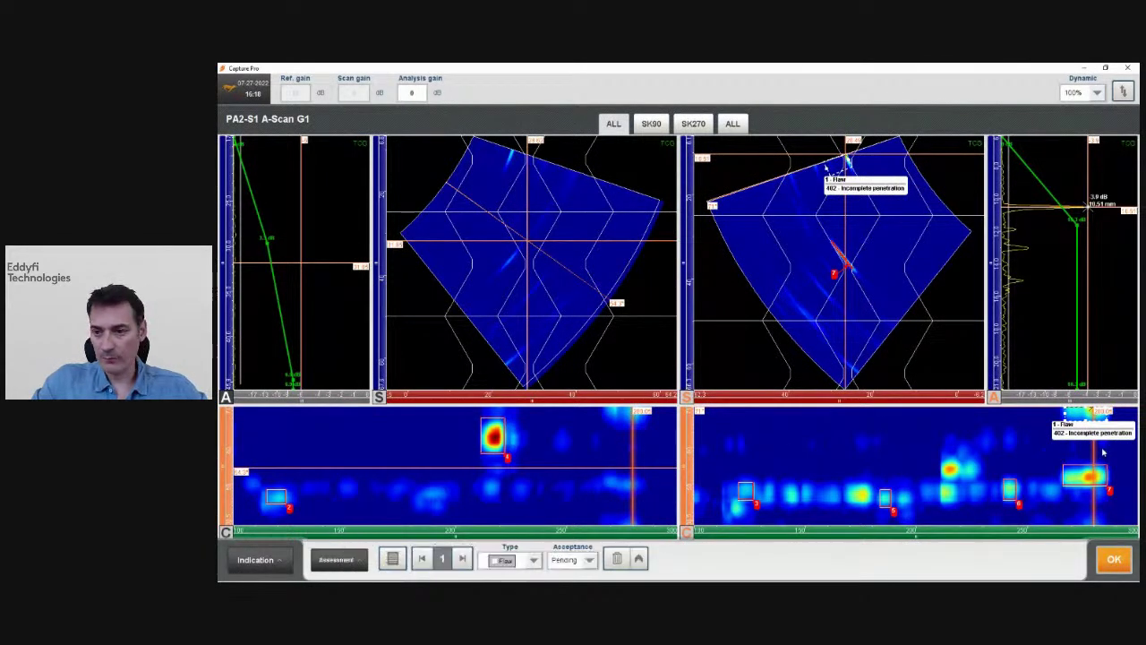
pyautogui.moveTo(1071, 437); pyautogui.dragTo(990, 444)
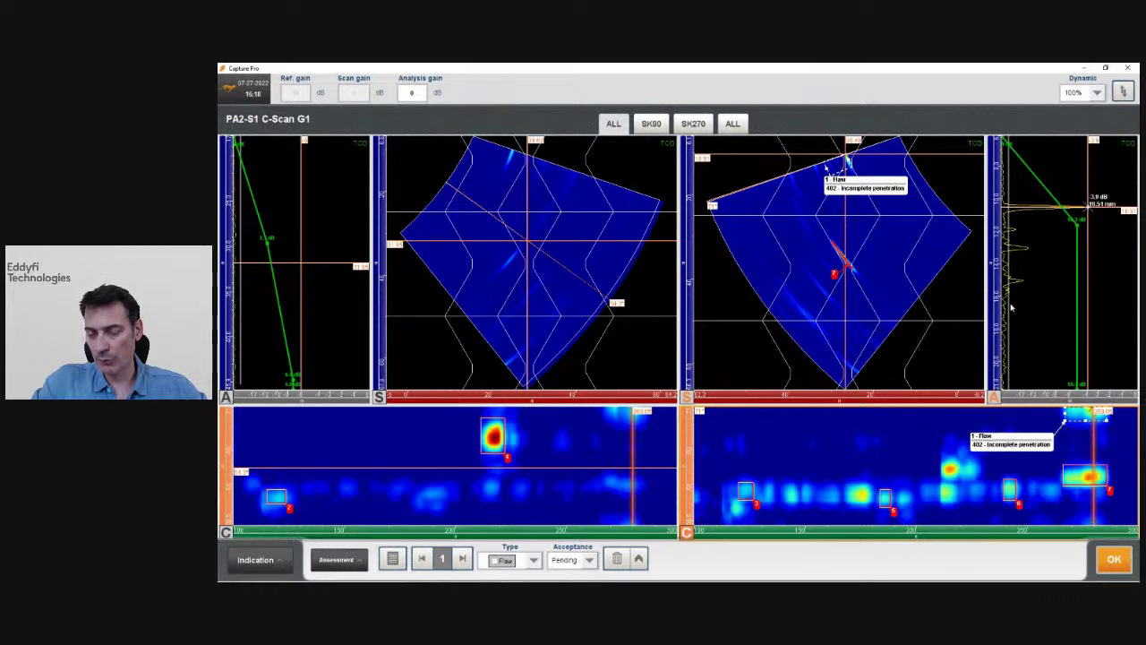
pyautogui.moveTo(878, 188); pyautogui.dragTo(775, 197)
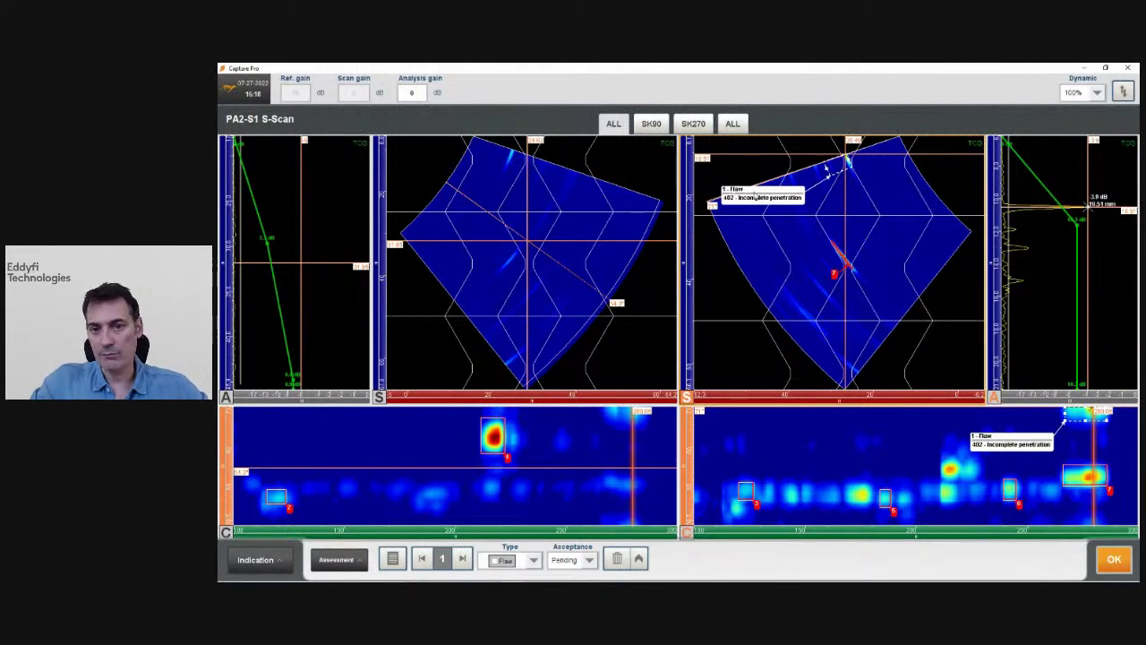
pyautogui.click(638, 558)
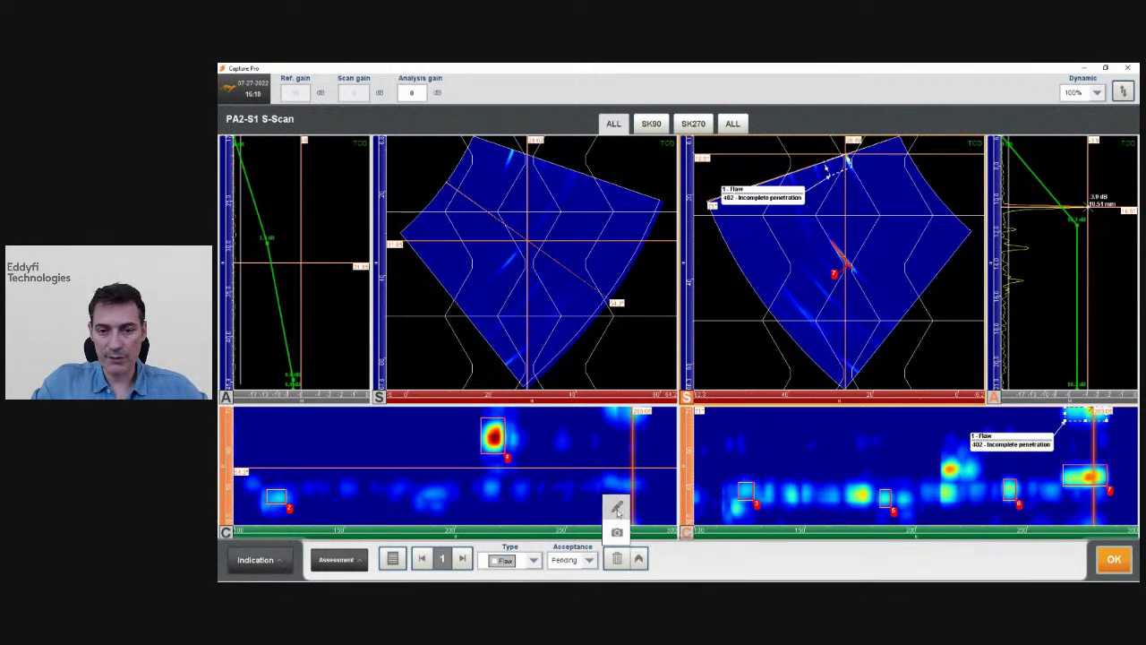
pyautogui.click(617, 509)
pyautogui.click(503, 296)
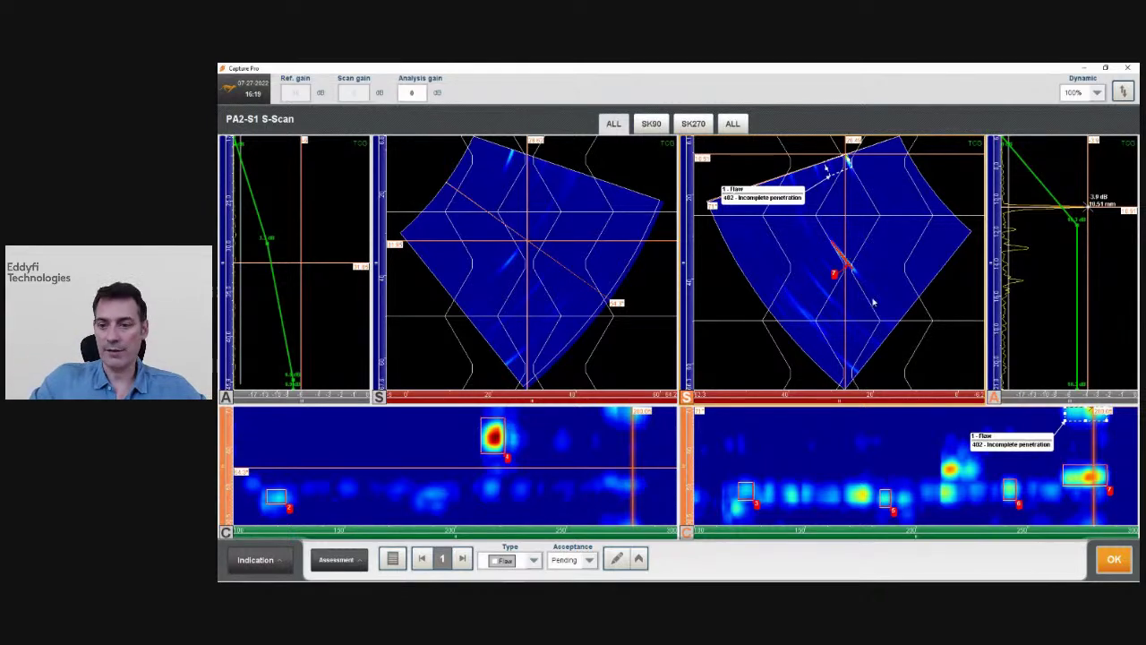
# - Delete potential-defect indication 7 located below indication 1 in the PA2 C-scan
pyautogui.click(1103, 485)
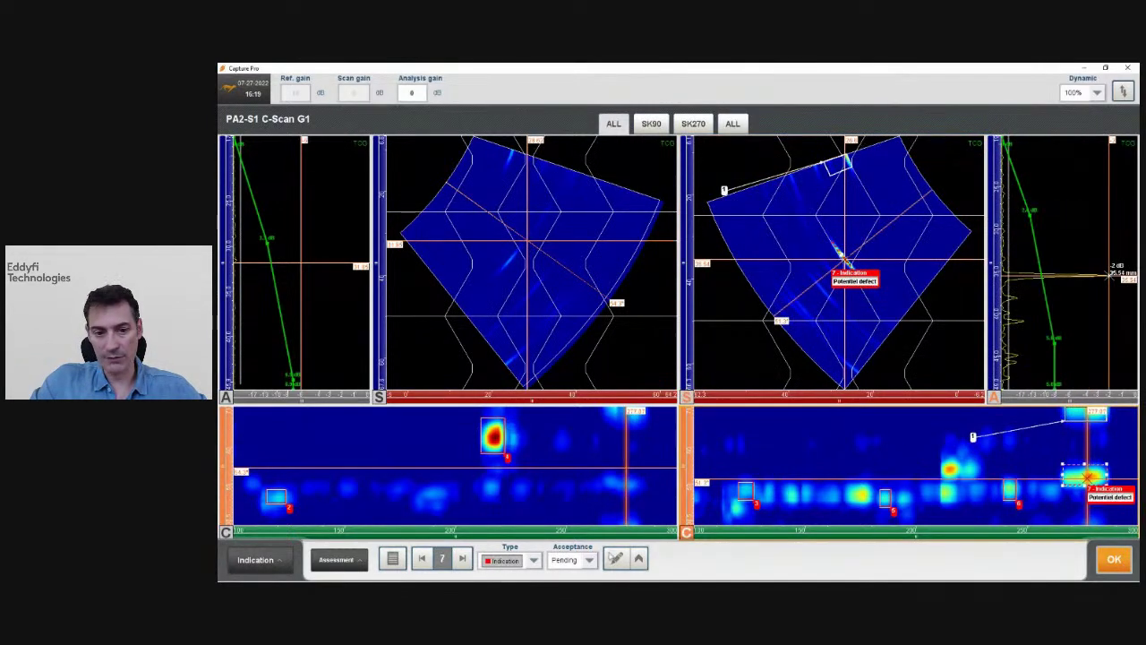
pyautogui.click(614, 557)
pyautogui.click(625, 509)
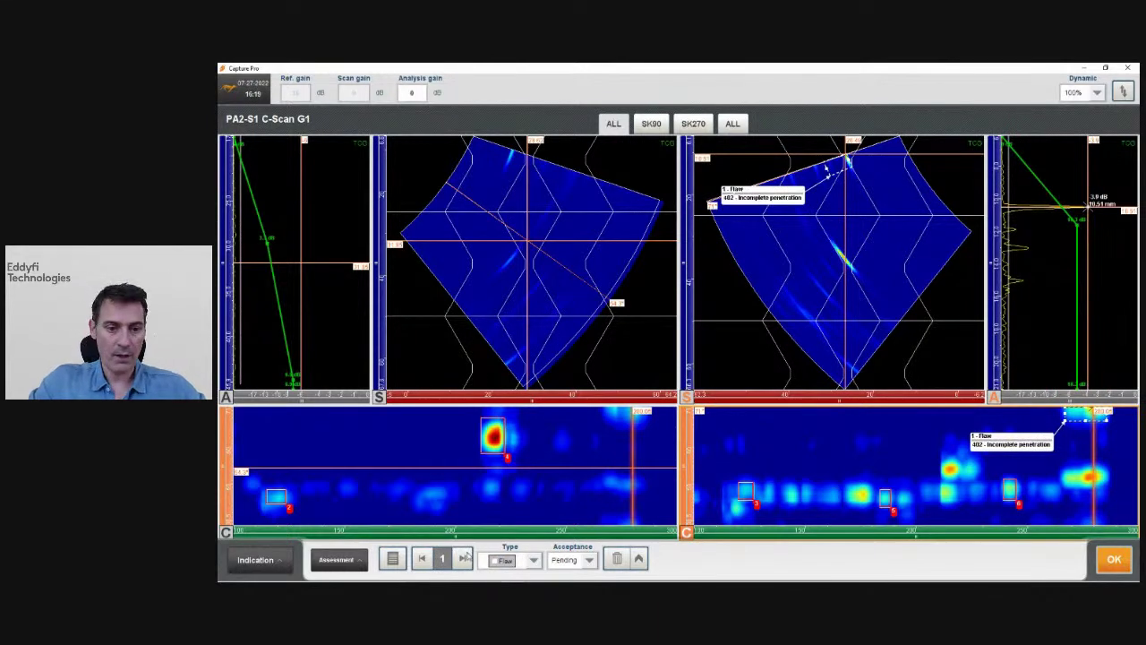
# - Classify indication 2 as a Flaw and change its comment to "toe crack"
pyautogui.click(462, 558)
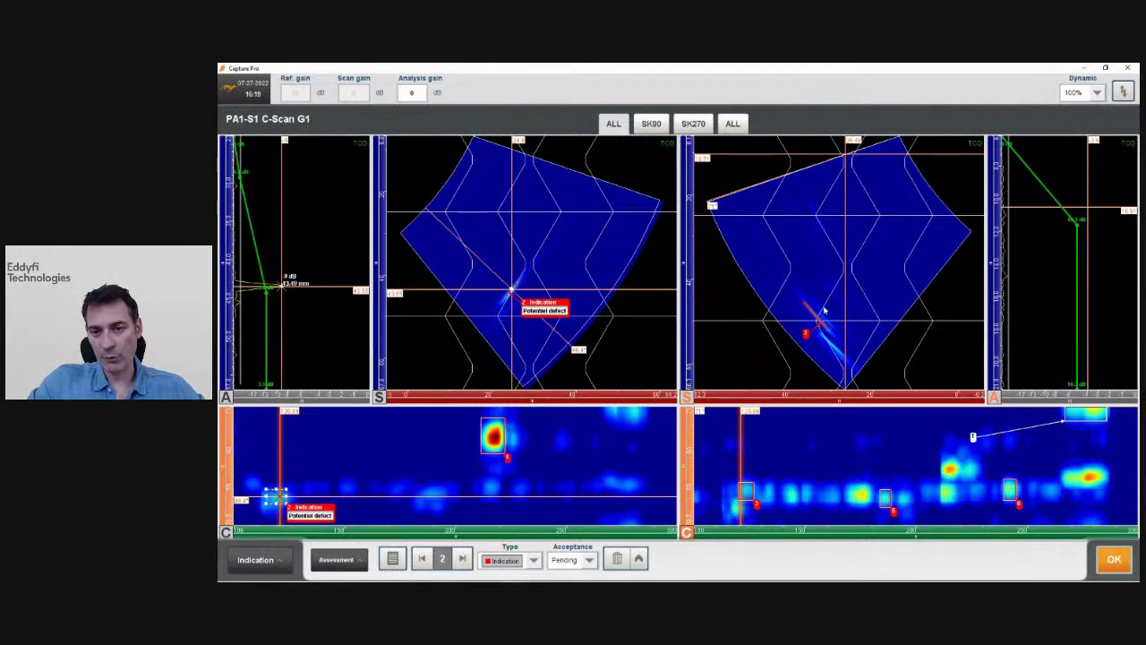
pyautogui.click(507, 560)
pyautogui.click(513, 507)
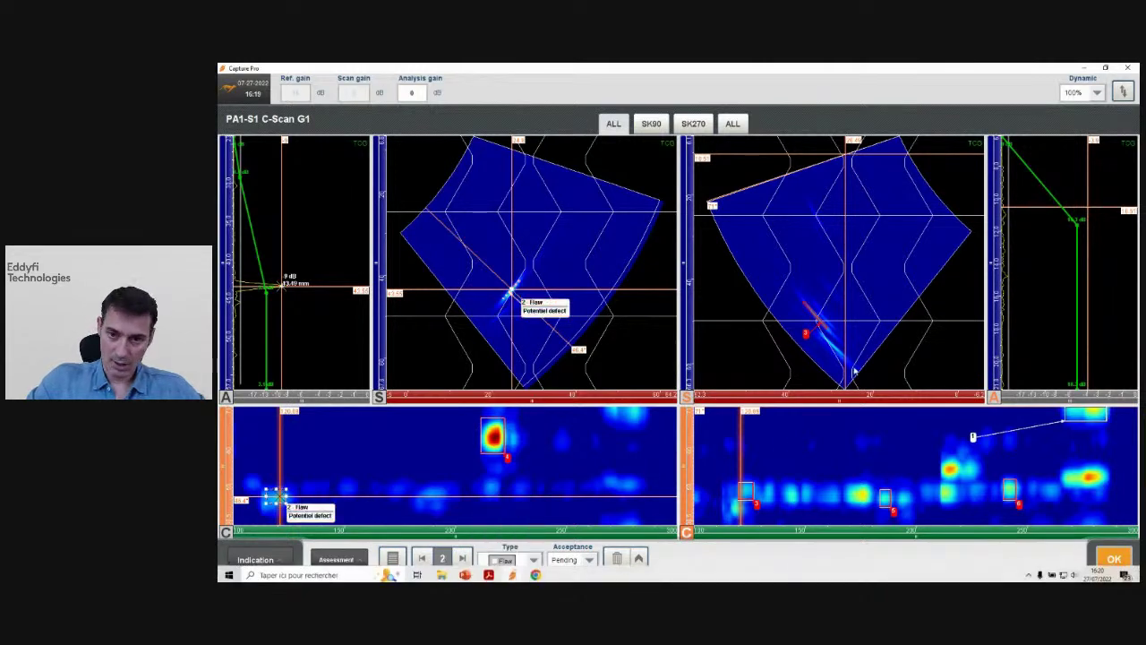
pyautogui.click(641, 558)
pyautogui.click(616, 508)
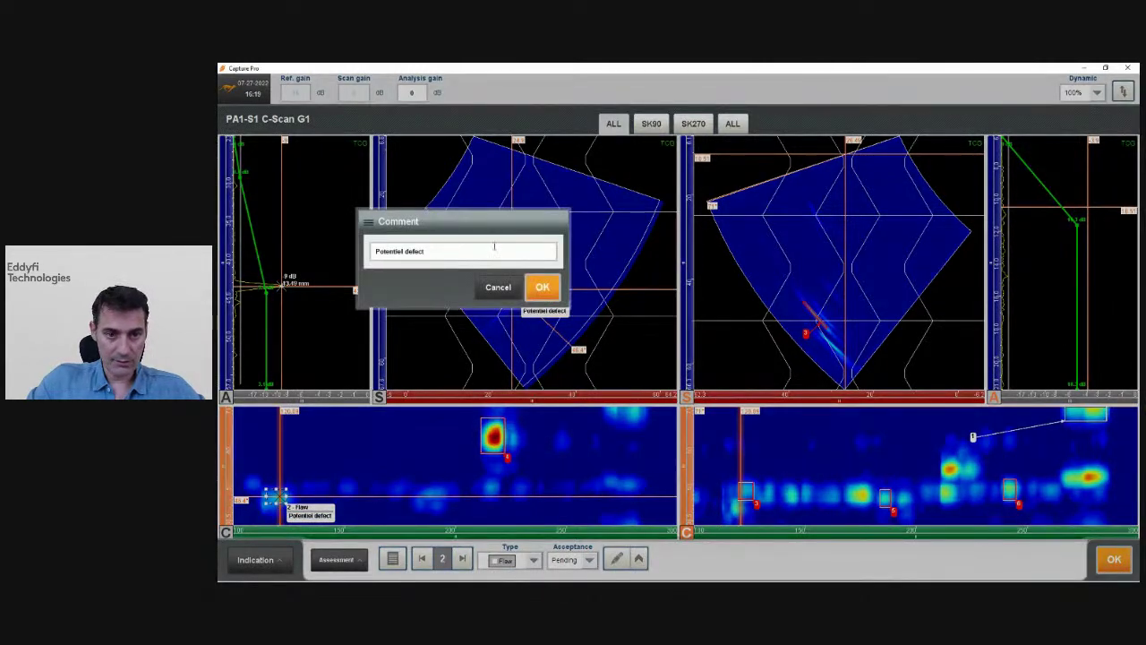
pyautogui.write('toe crack')
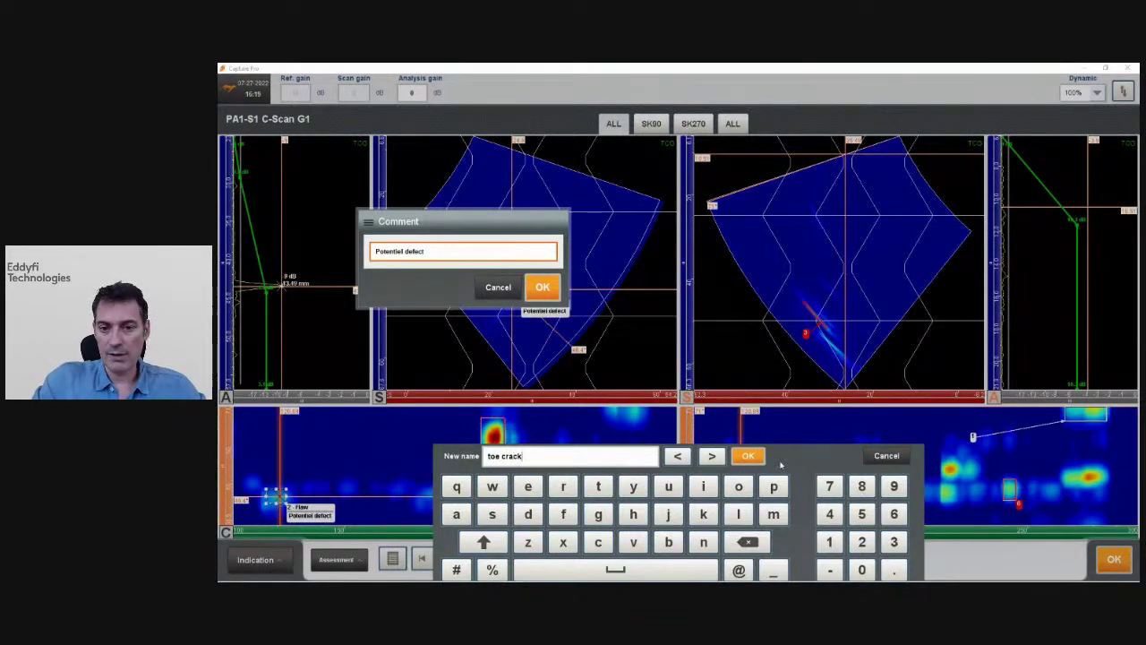
pyautogui.press('Return')
pyautogui.click(543, 287)
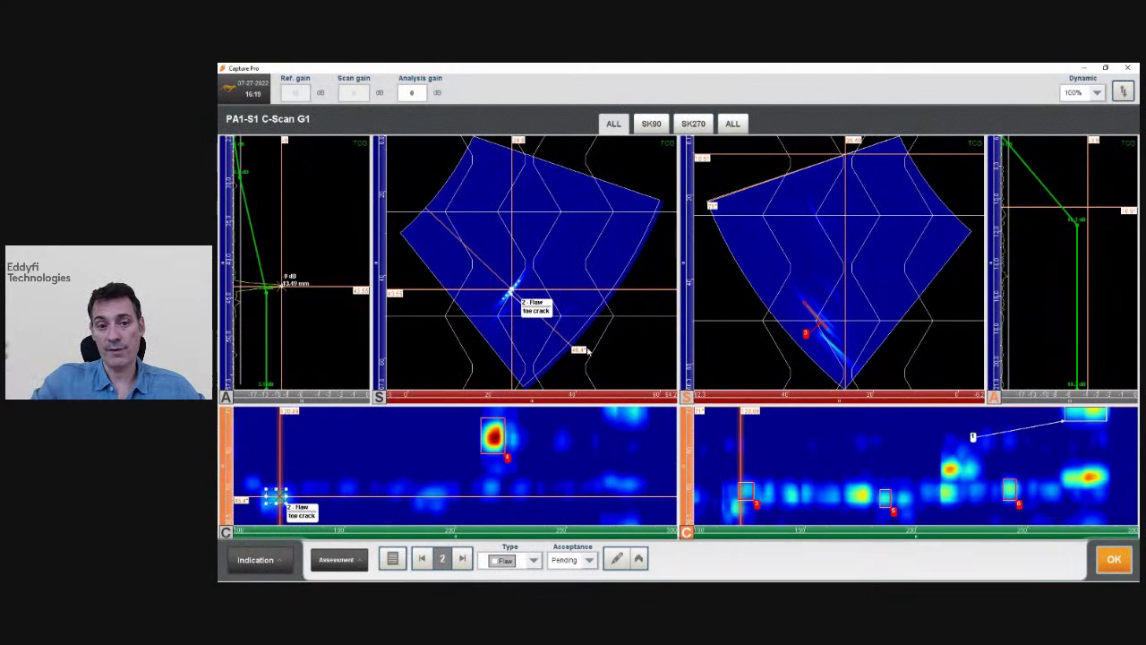
# - Delete potential-defect indication 3 from the PA2 S-scan
pyautogui.click(816, 315)
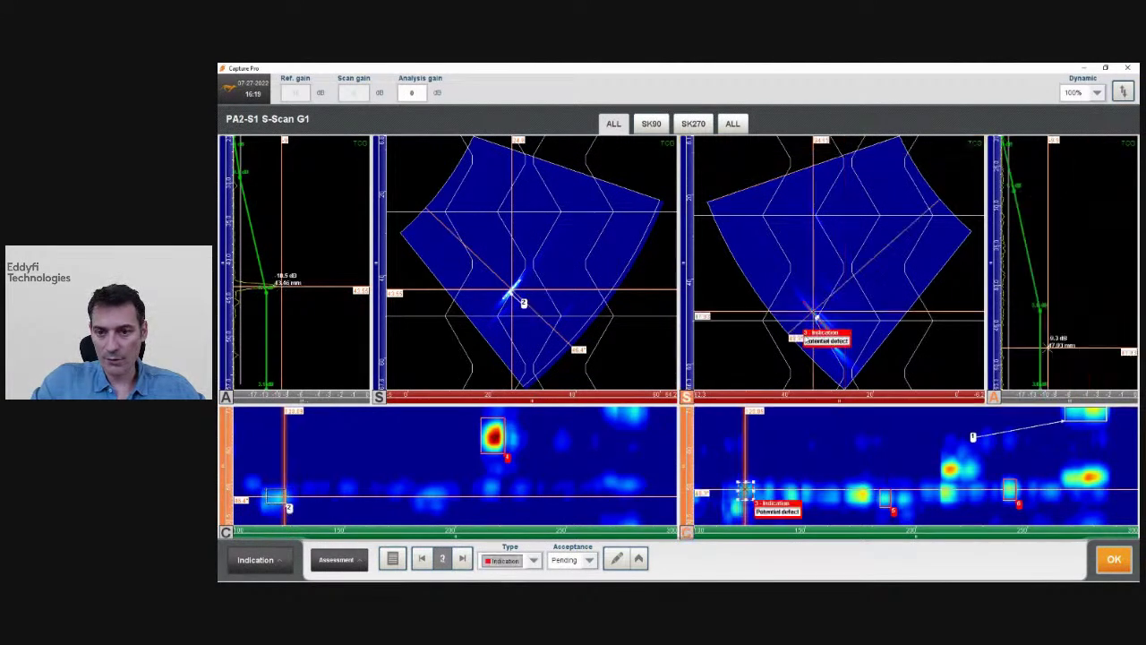
pyautogui.click(639, 558)
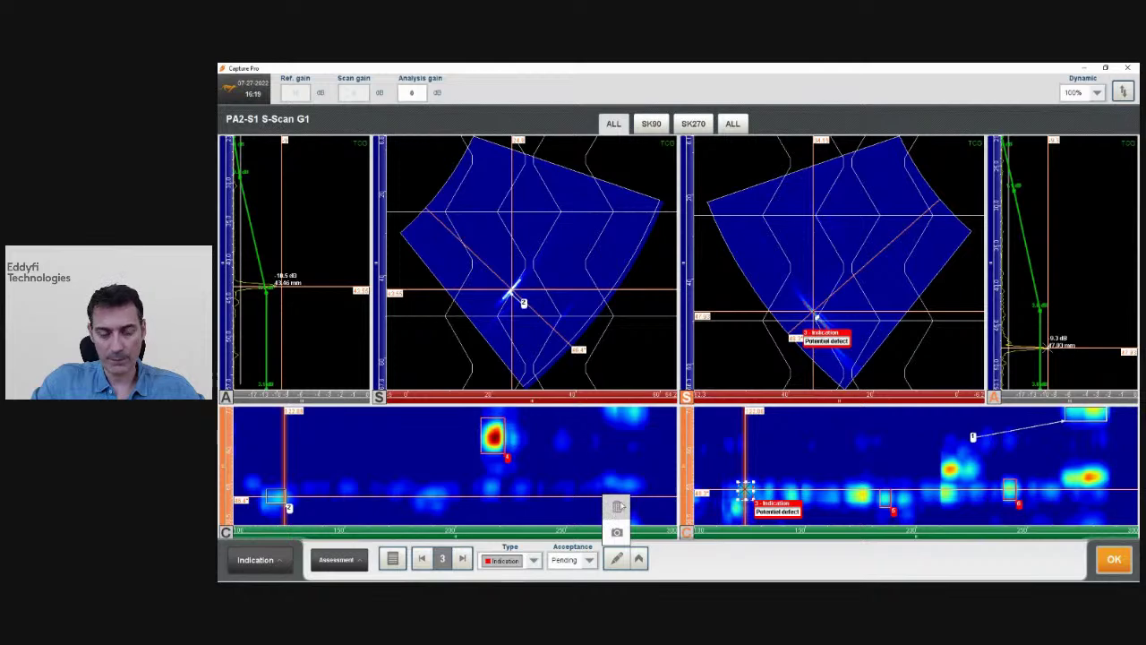
pyautogui.click(617, 506)
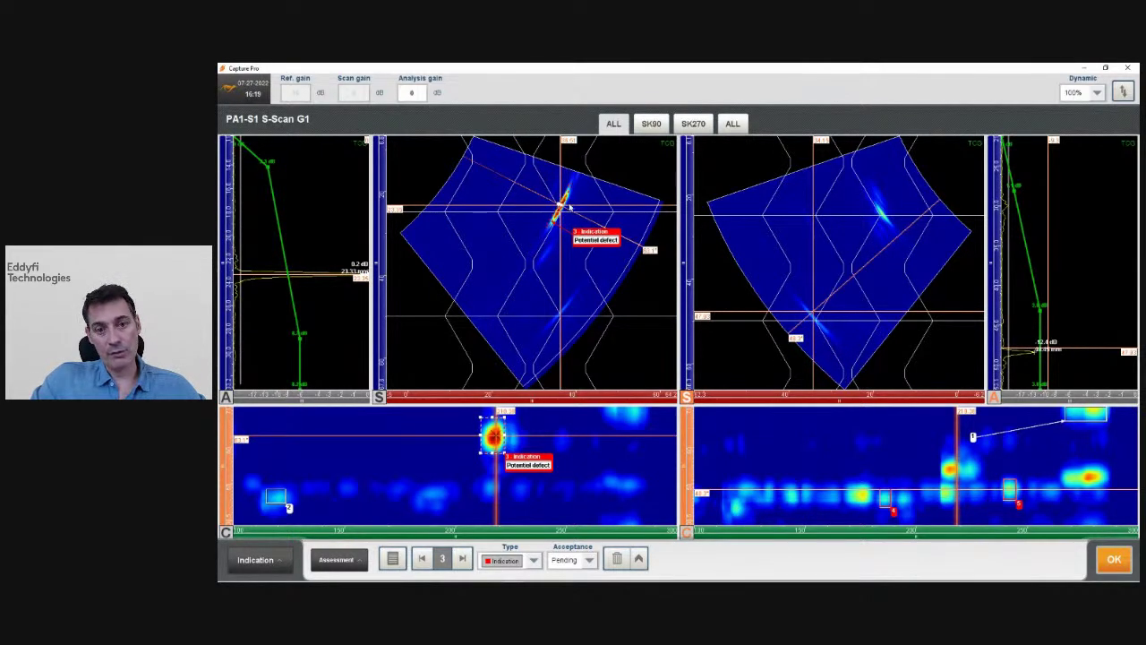
# - Move the C-scan label of indication 3 clear of the signals, classify it as a Flaw, and change its comment to "root crack"
pyautogui.moveTo(546, 462); pyautogui.dragTo(579, 468)
pyautogui.click(534, 561)
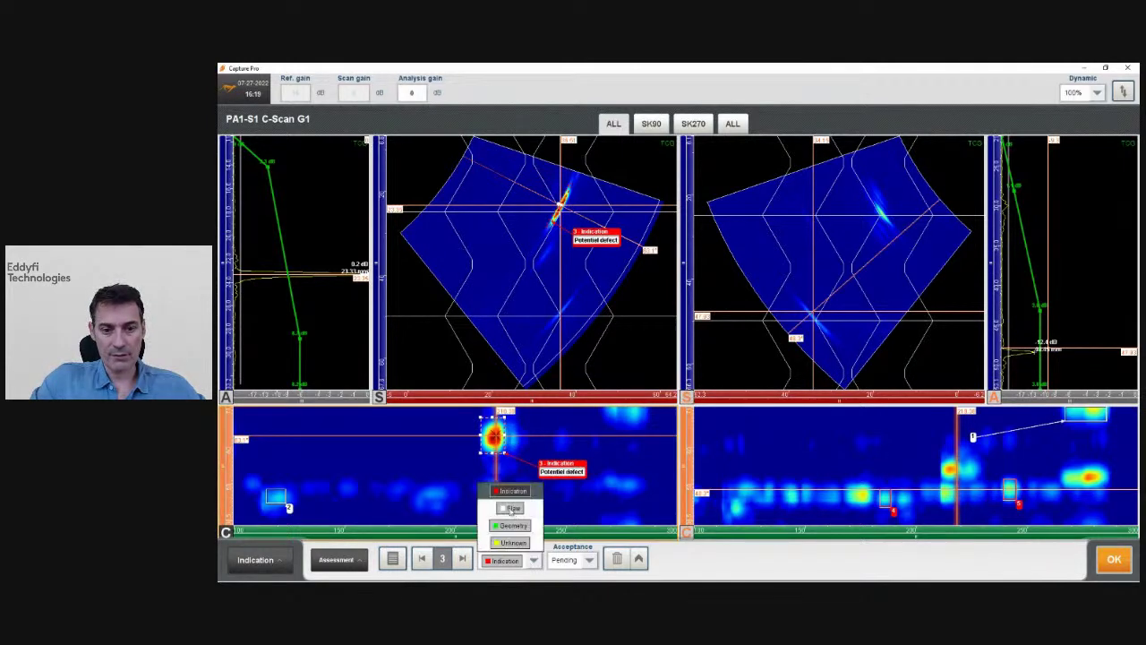
pyautogui.click(512, 508)
pyautogui.click(639, 561)
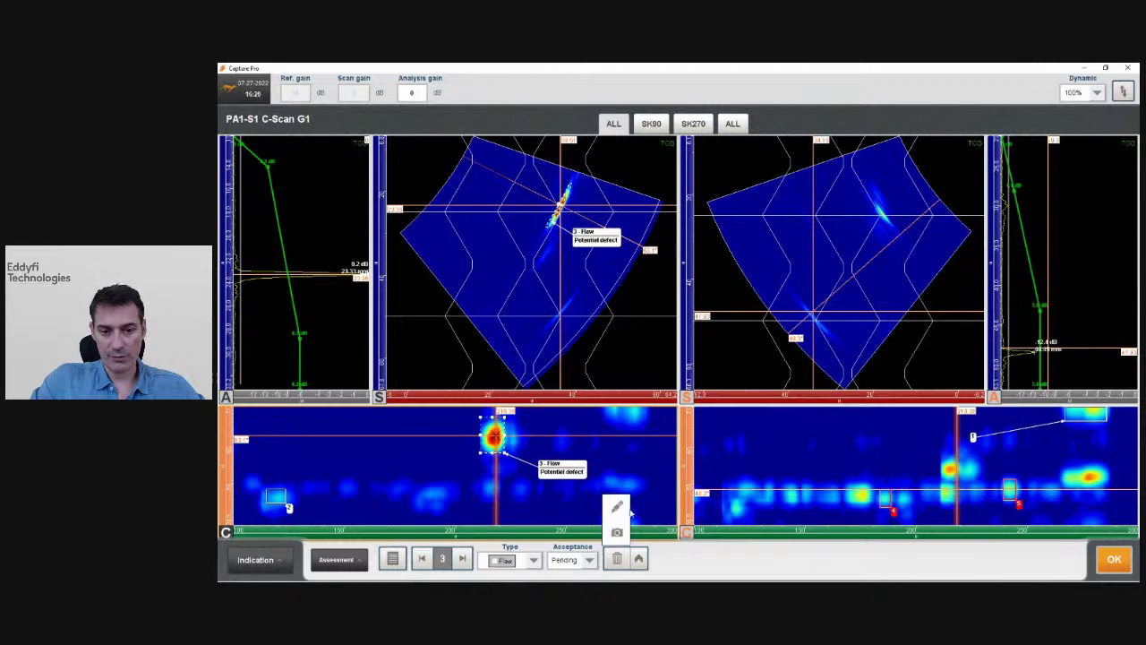
pyautogui.click(618, 507)
pyautogui.click(450, 250)
pyautogui.hotkey('ctrl', 'a')
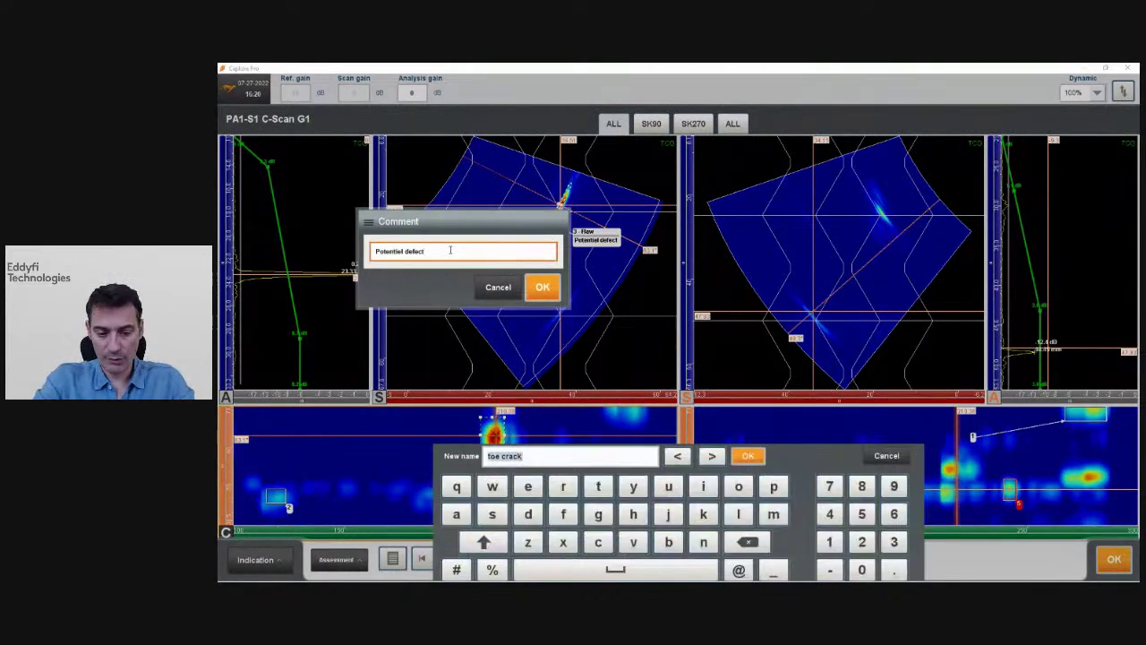
pyautogui.write('root crack')
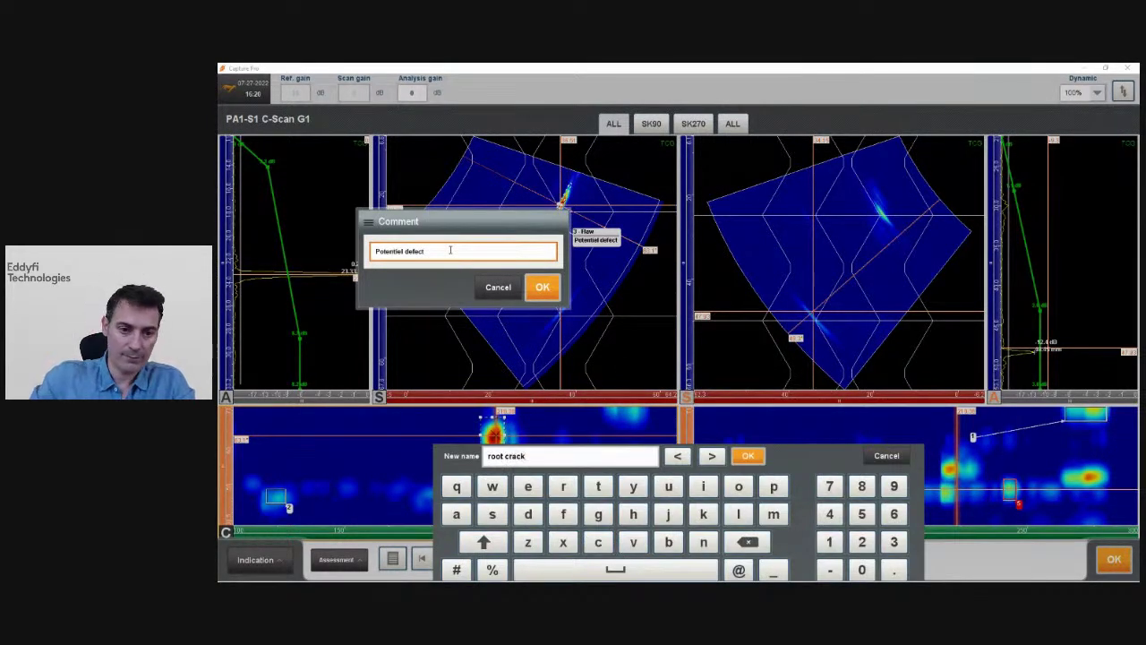
pyautogui.press('Return')
pyautogui.click(543, 287)
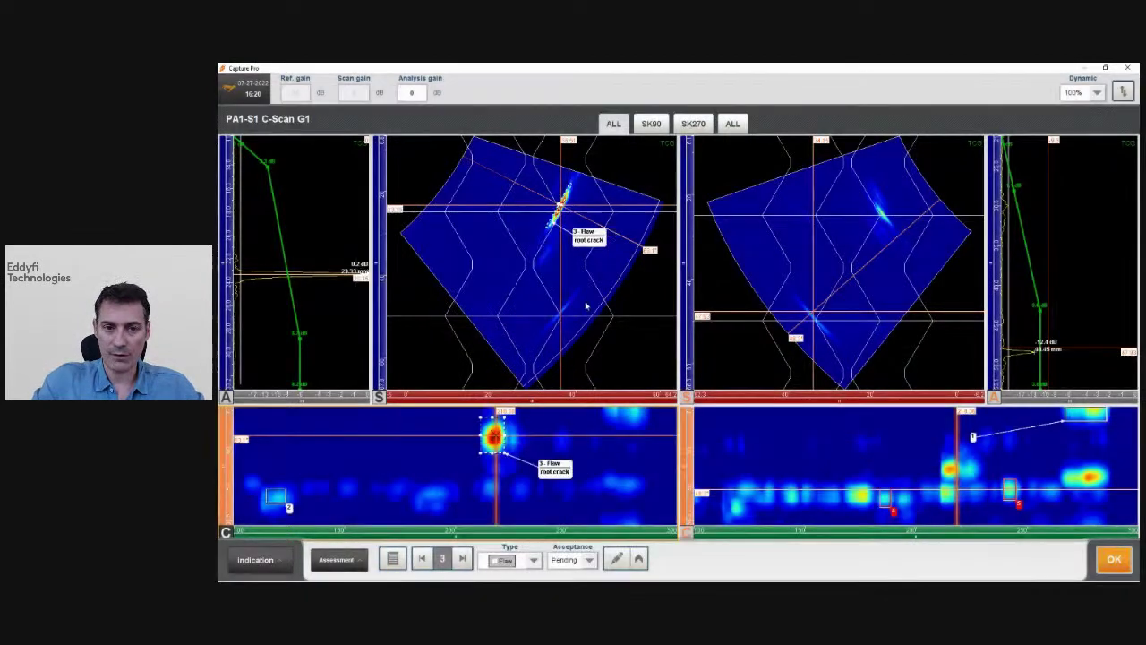
# - Check indication 4 against the PA1 S-scan, classify it as a Flaw, and move its PA2 C-scan label clear of the signals
pyautogui.click(462, 559)
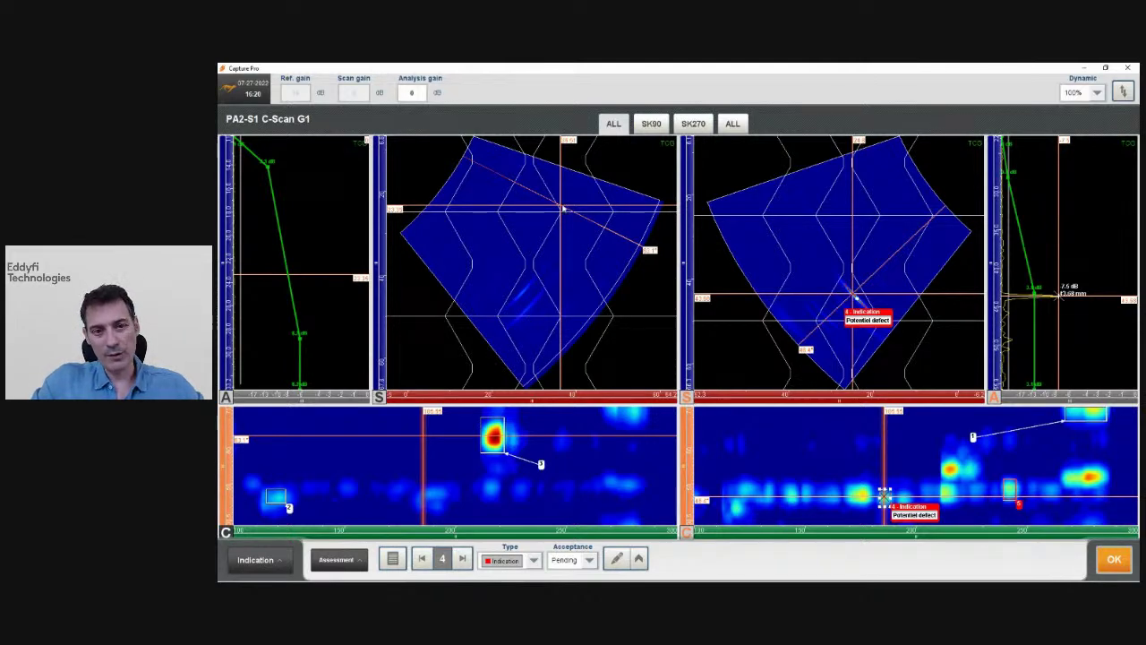
pyautogui.click(542, 289)
pyautogui.moveTo(543, 292); pyautogui.dragTo(525, 306)
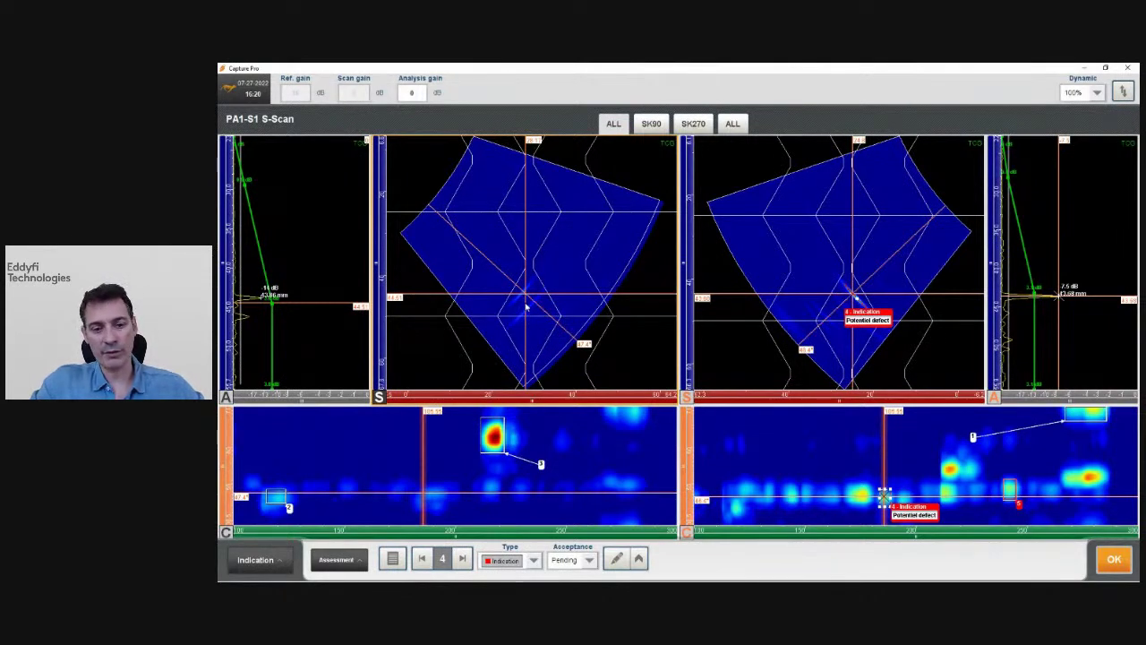
pyautogui.rightClick(537, 508)
pyautogui.click(512, 512)
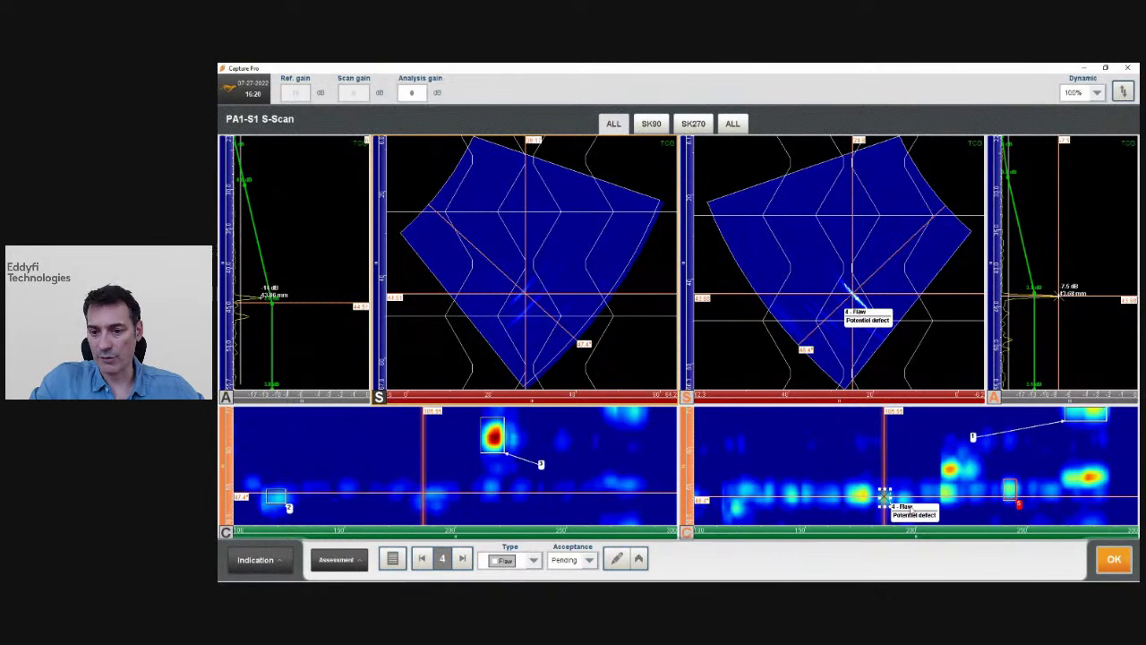
pyautogui.moveTo(884, 495); pyautogui.dragTo(819, 424)
# - Compare indication 5 with the PA1 S-scan, delete it, and leave indication assessment with the full S-scan view restored
pyautogui.click(462, 558)
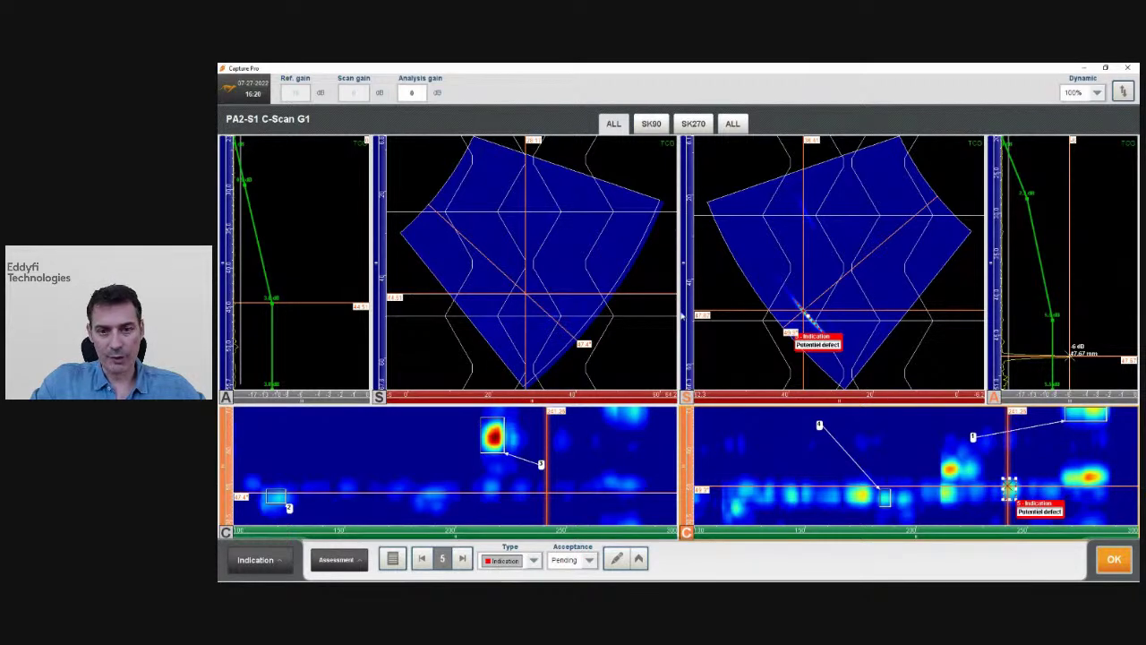
pyautogui.moveTo(528, 297); pyautogui.dragTo(490, 315)
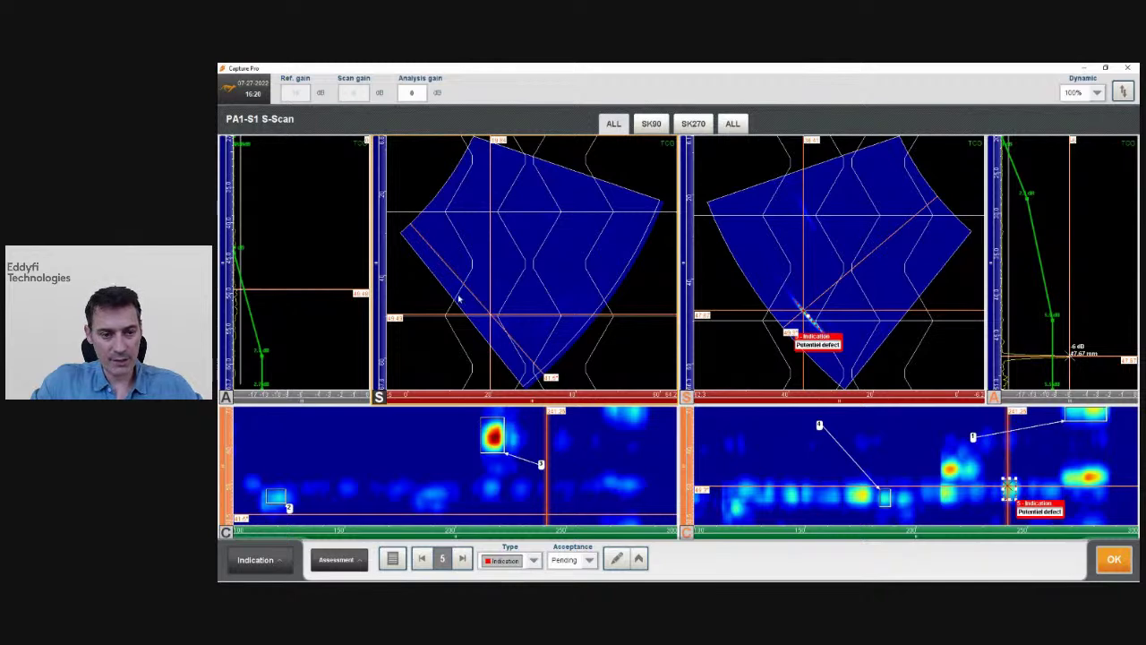
pyautogui.moveTo(450, 298); pyautogui.dragTo(532, 348)
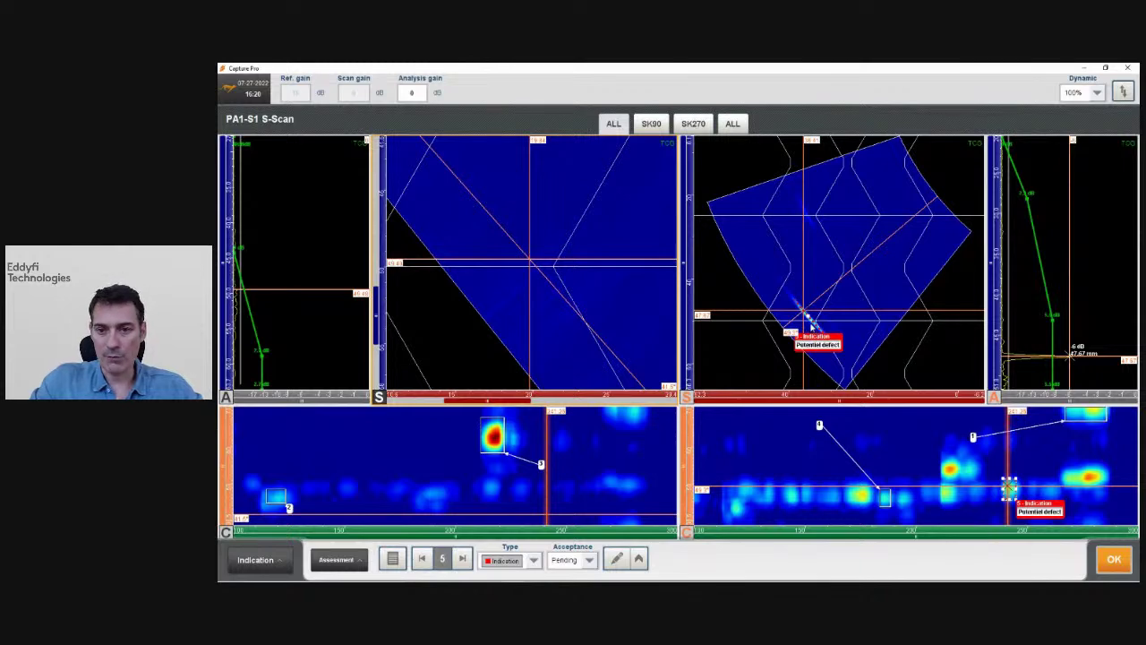
pyautogui.rightClick(614, 503)
pyautogui.click(622, 507)
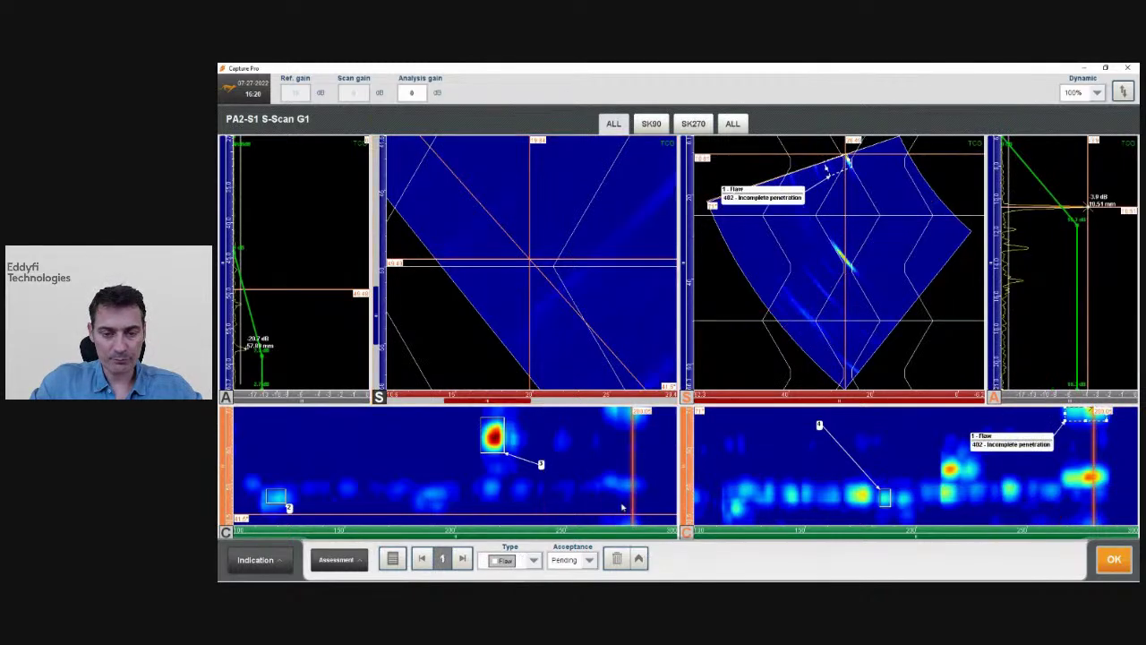
pyautogui.click(377, 302)
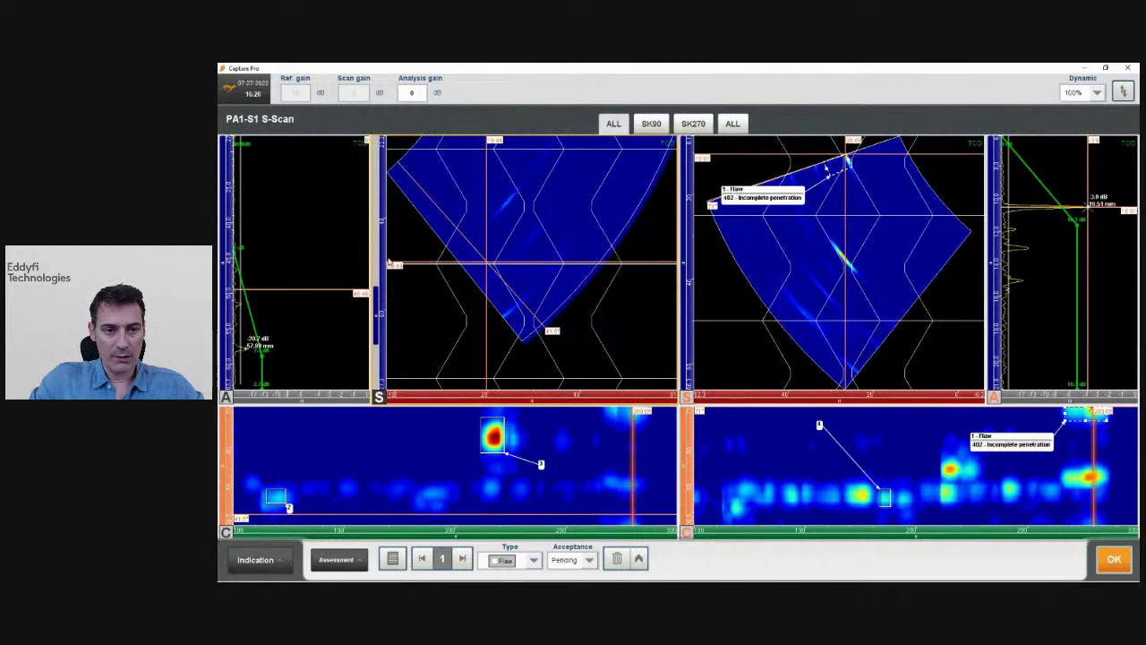
pyautogui.click(1114, 558)
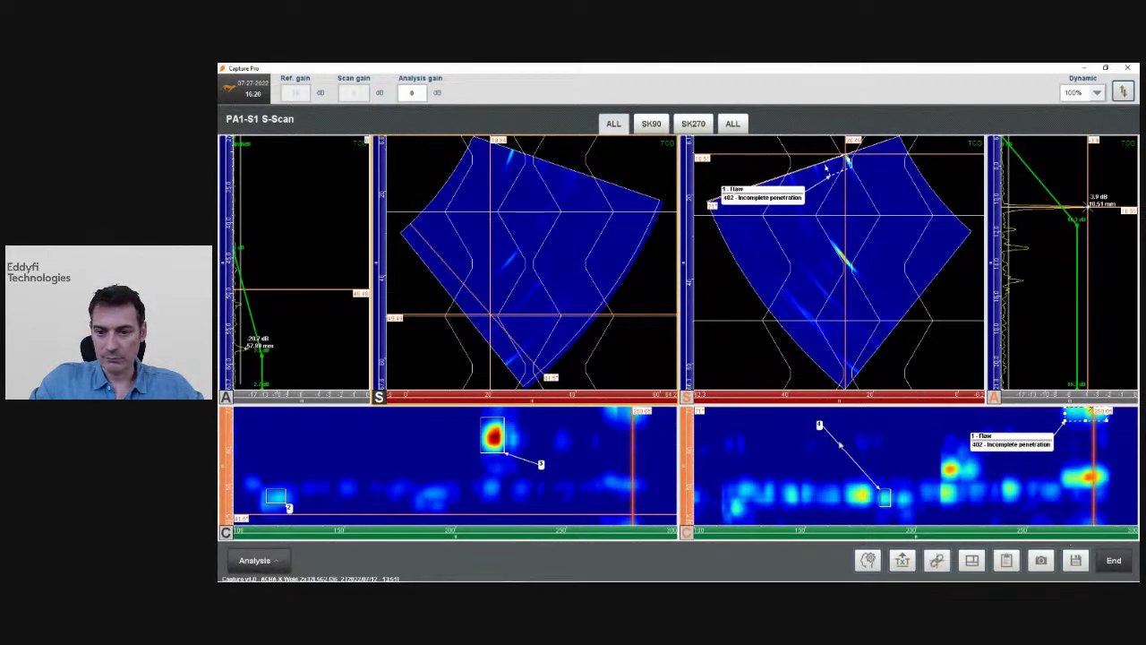
# - Select indication 1 in the PA2 C-scan and save a picture of the analysis view attached to that indication
pyautogui.click(1022, 432)
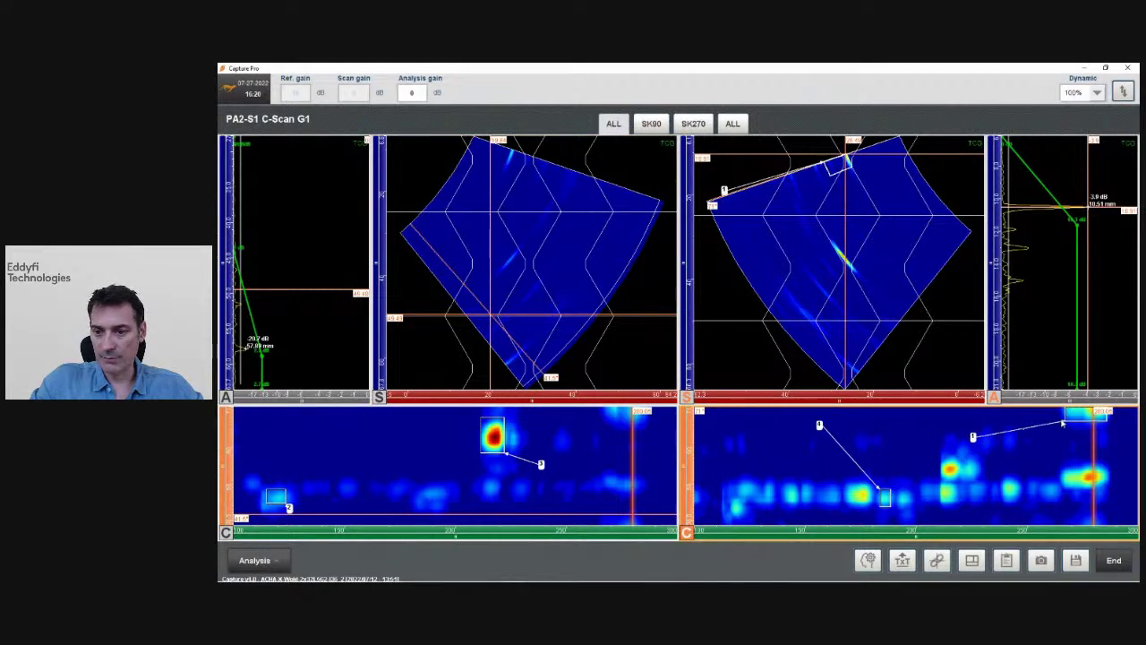
pyautogui.click(976, 439)
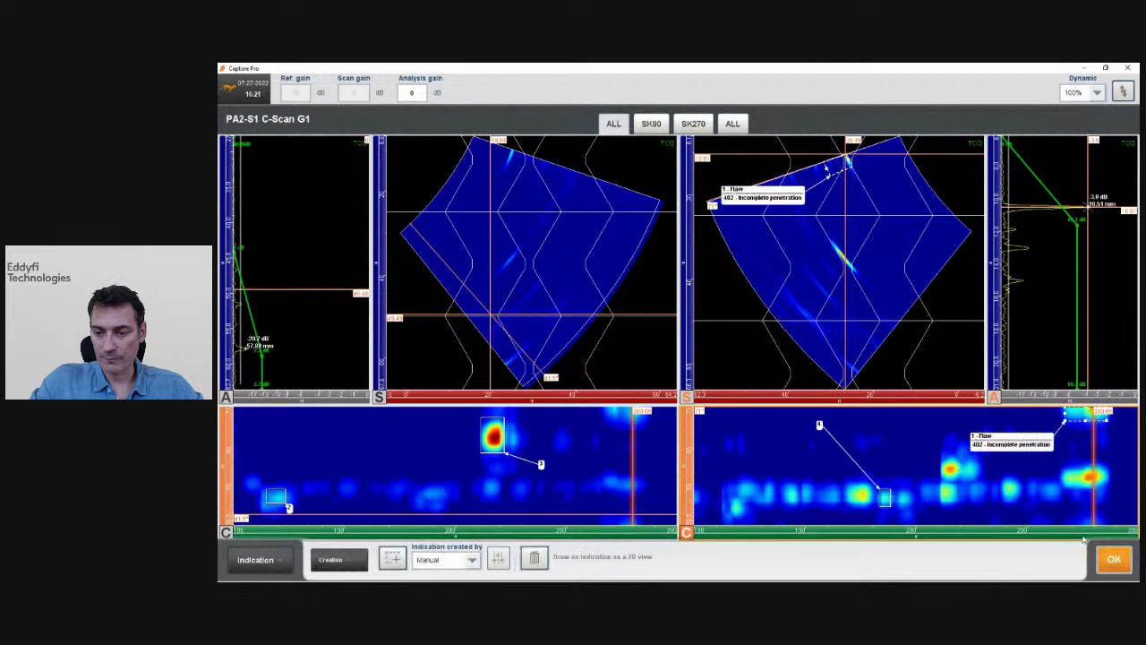
pyautogui.click(1113, 560)
pyautogui.click(1040, 560)
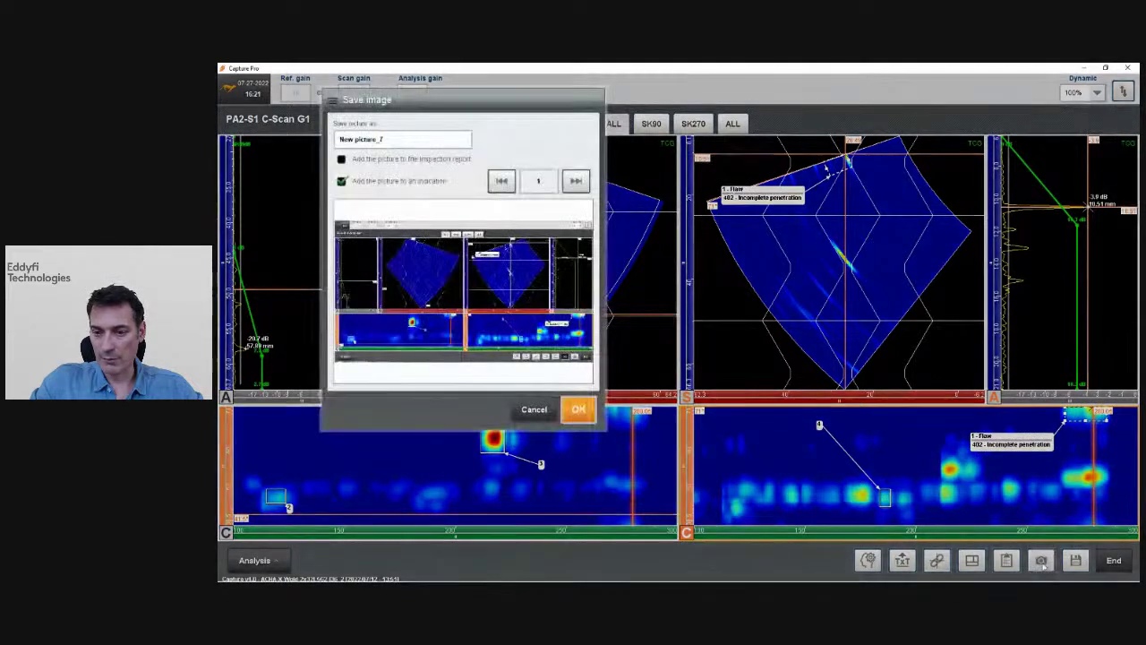
pyautogui.click(578, 408)
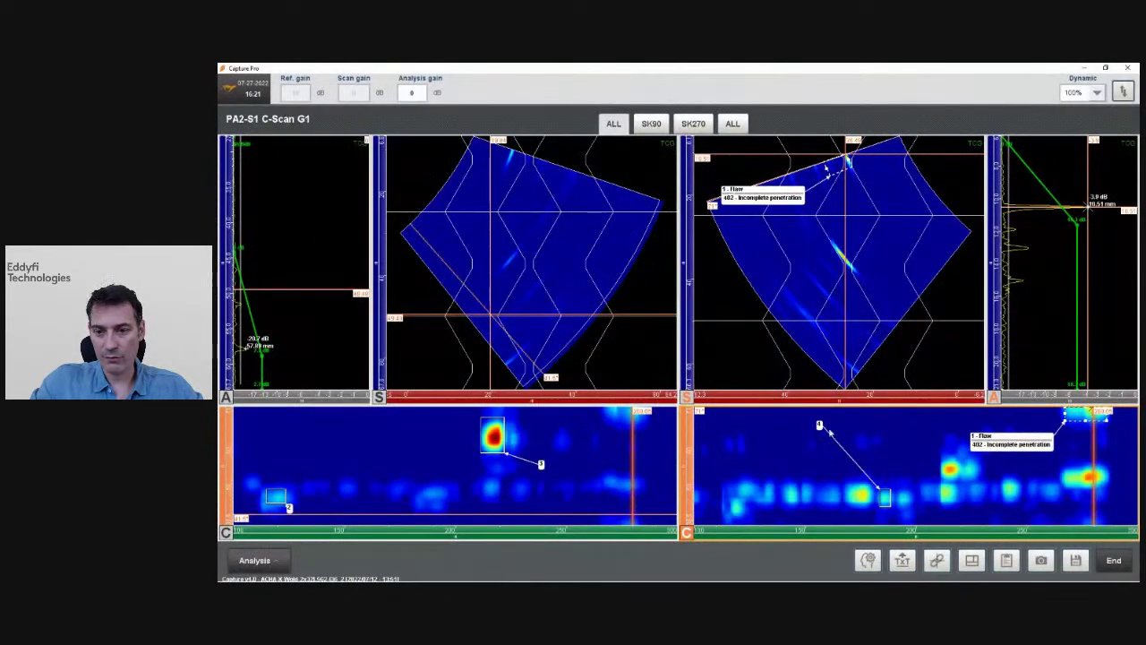
# - Select indication 4 in the PA2 C-scan and save a picture of the current analysis view
pyautogui.click(819, 426)
pyautogui.click(1114, 560)
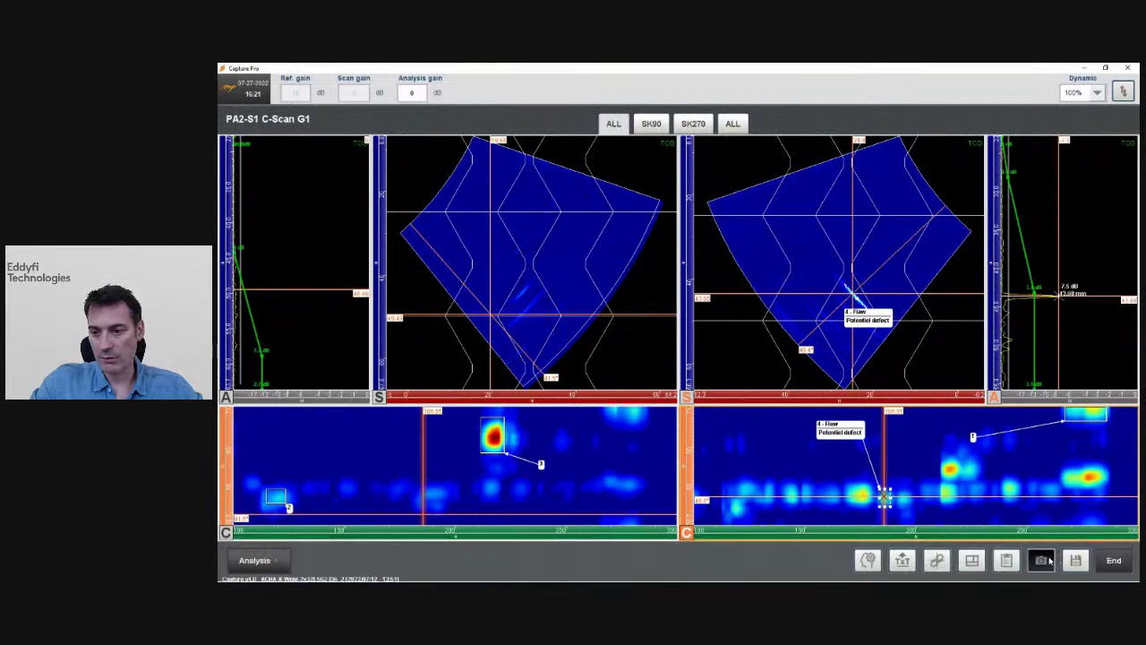
pyautogui.click(1040, 561)
pyautogui.click(578, 409)
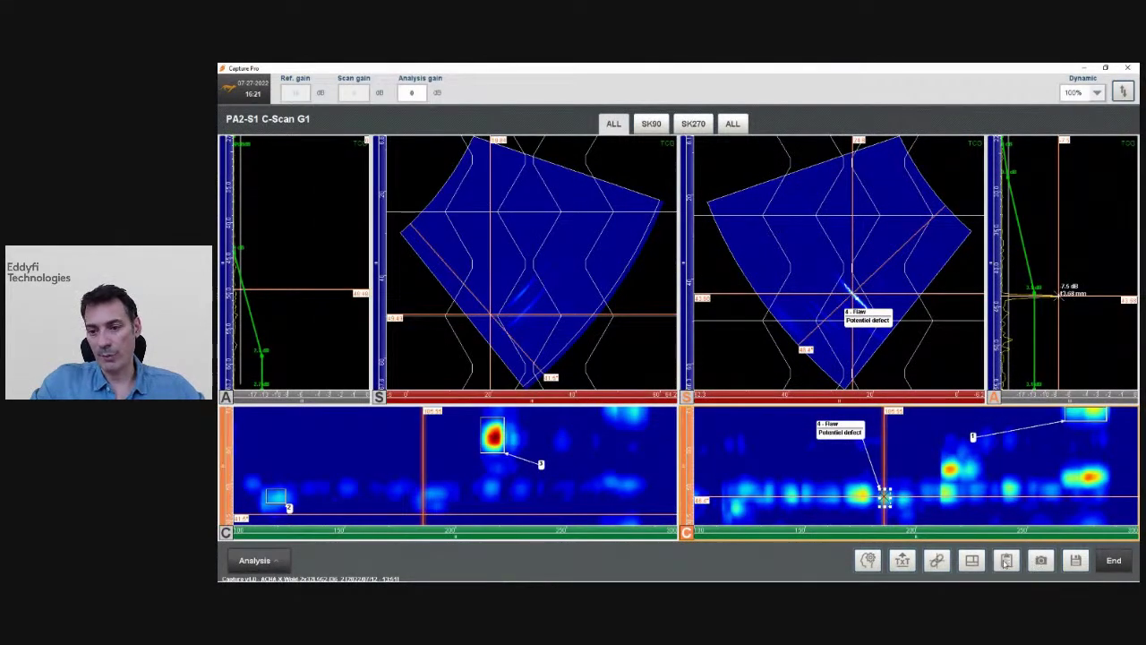
# - Preview the inspection report without the ultrasound setup section, review it down to the indication images, and return to the analysis
pyautogui.click(1006, 561)
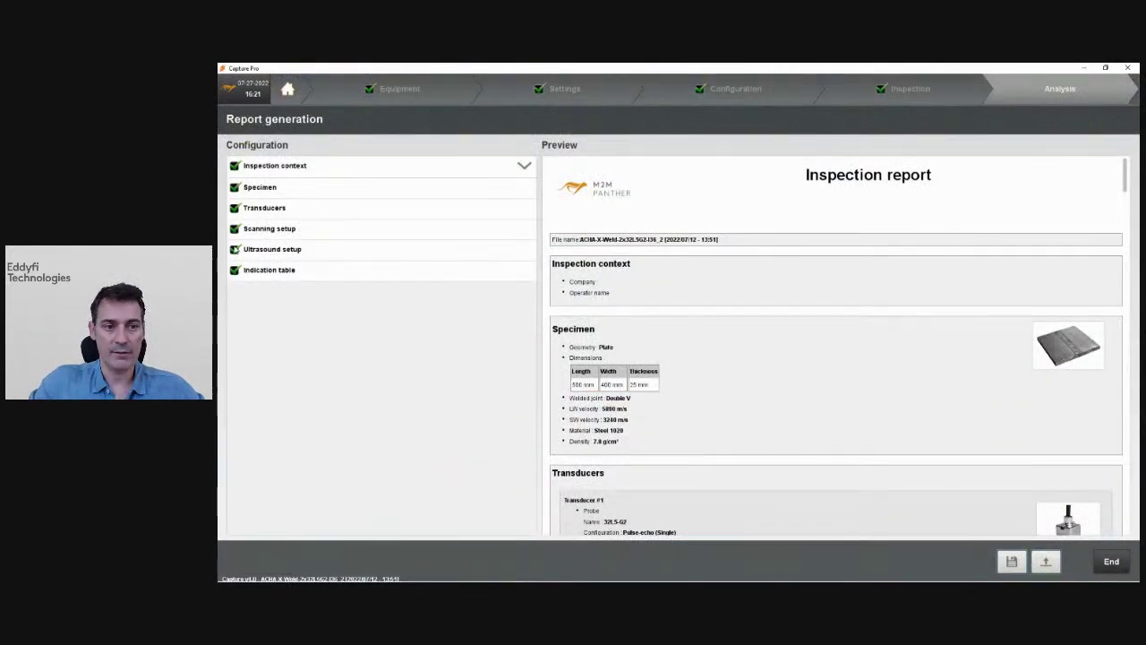
pyautogui.scroll(-10, 1044, 386)
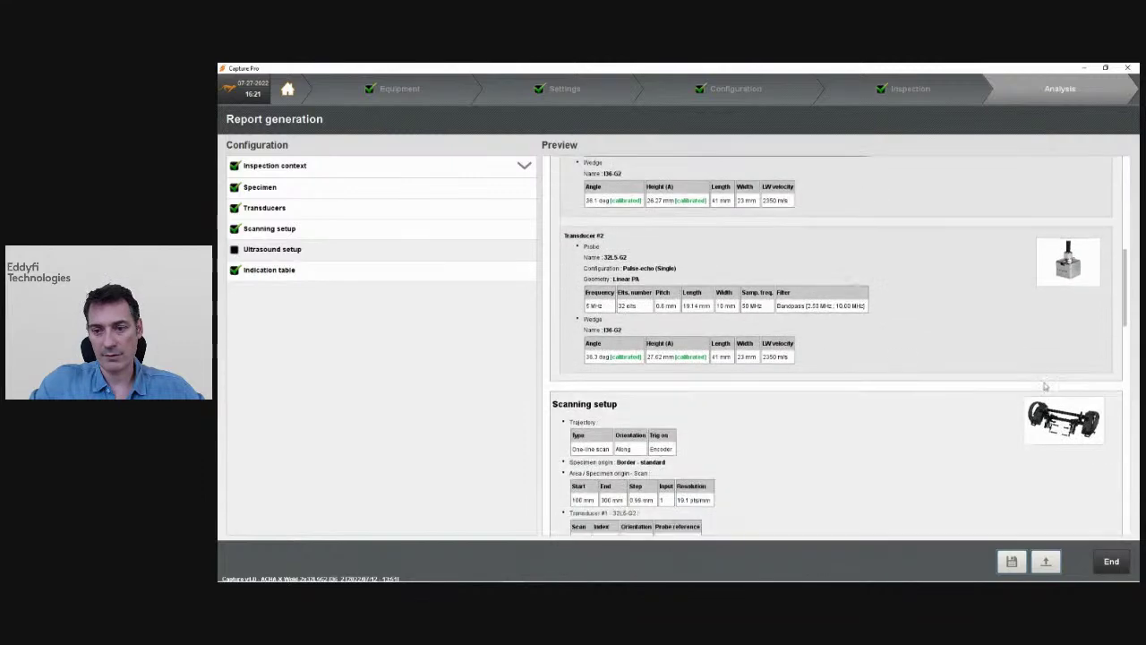
pyautogui.scroll(-10, 1043, 386)
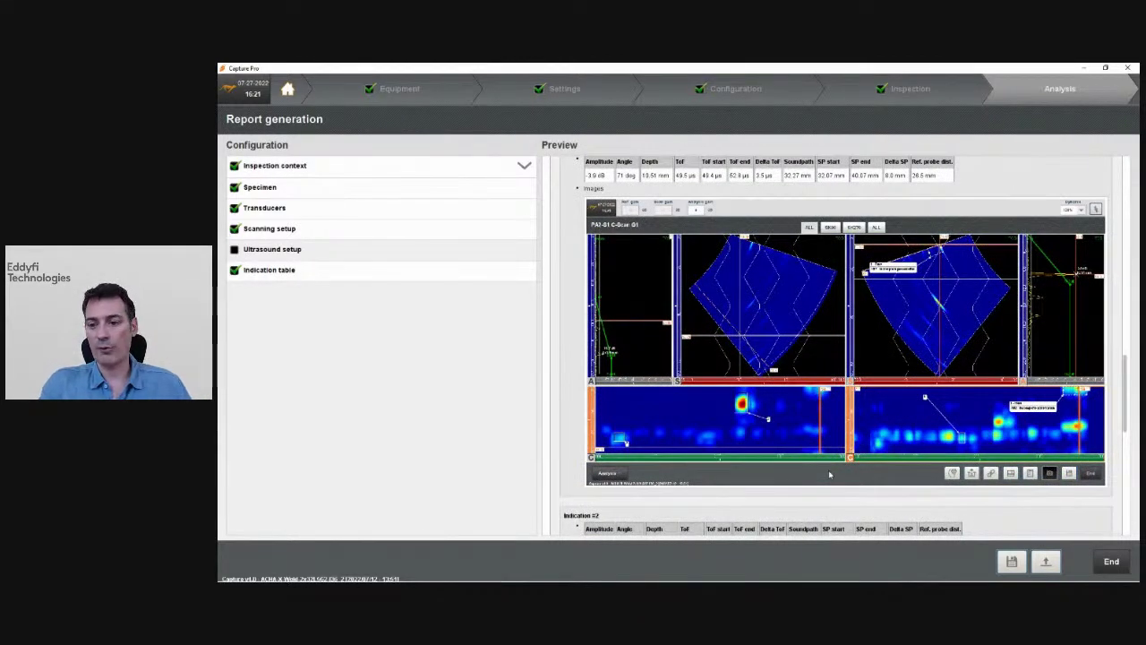
pyautogui.click(1110, 562)
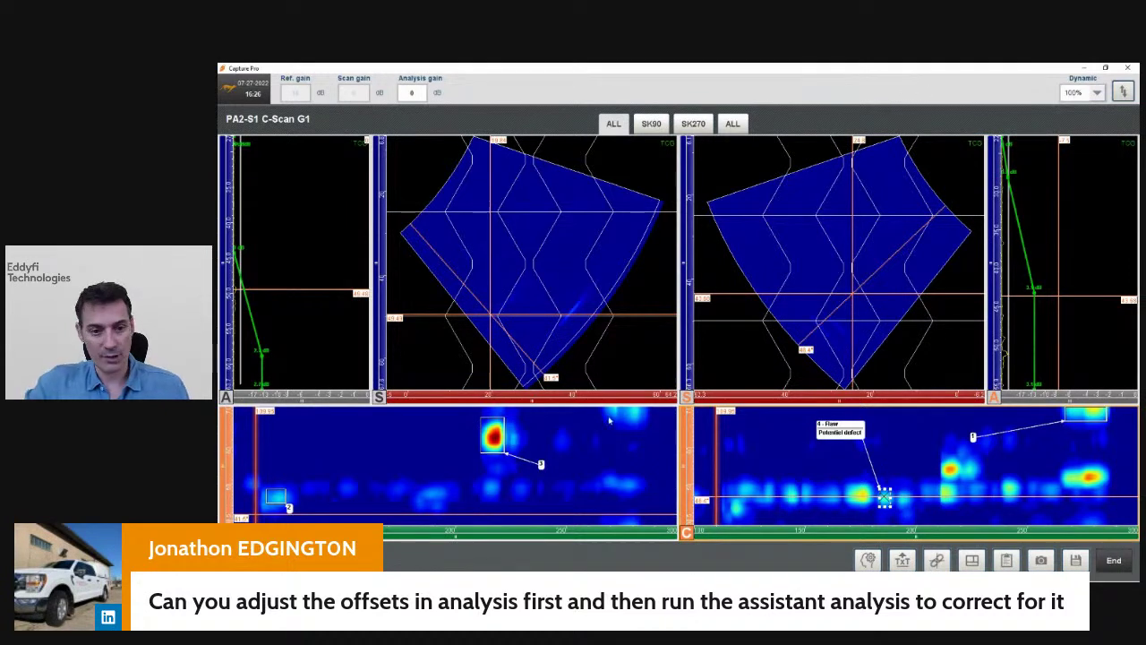
# - Close the X-weld scan after selecting indication 3, and open the data file PA-PL28261-25.4-2-COMPOUND_CENT from the AA folder
pyautogui.click(541, 465)
pyautogui.click(1113, 559)
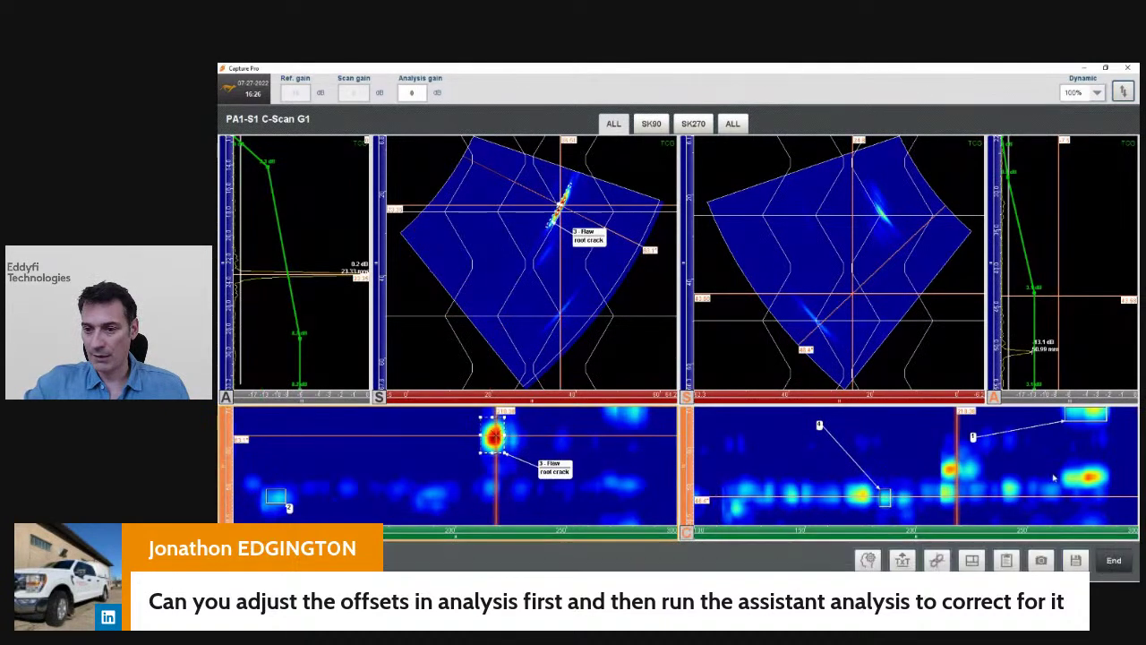
pyautogui.click(1110, 559)
pyautogui.click(571, 359)
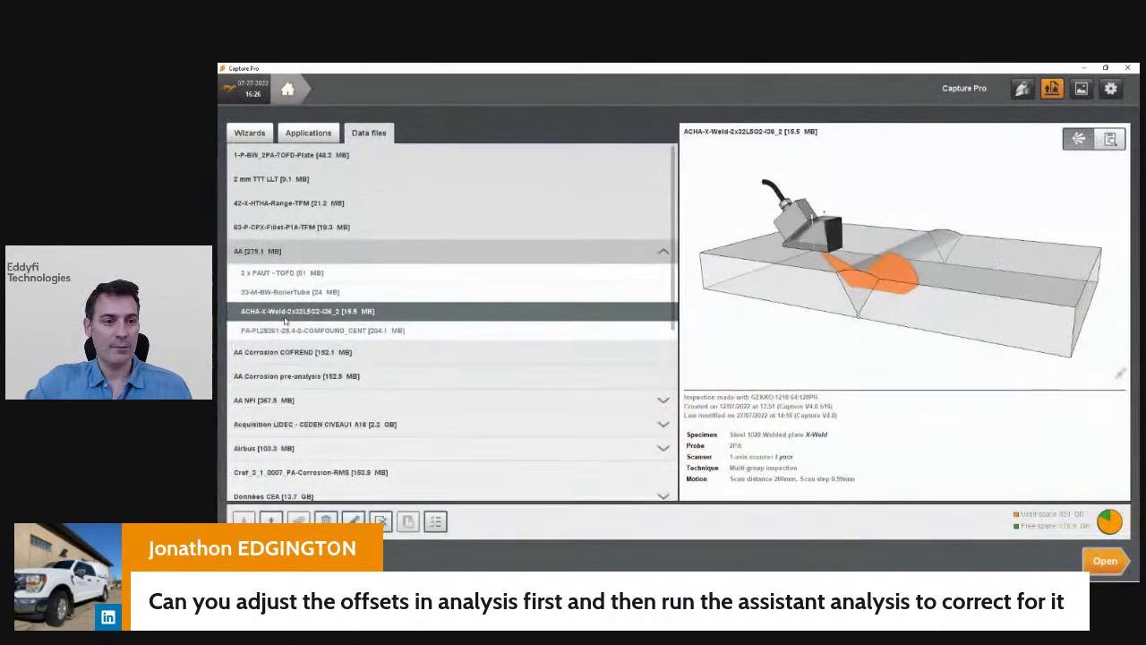
pyautogui.press('Down')
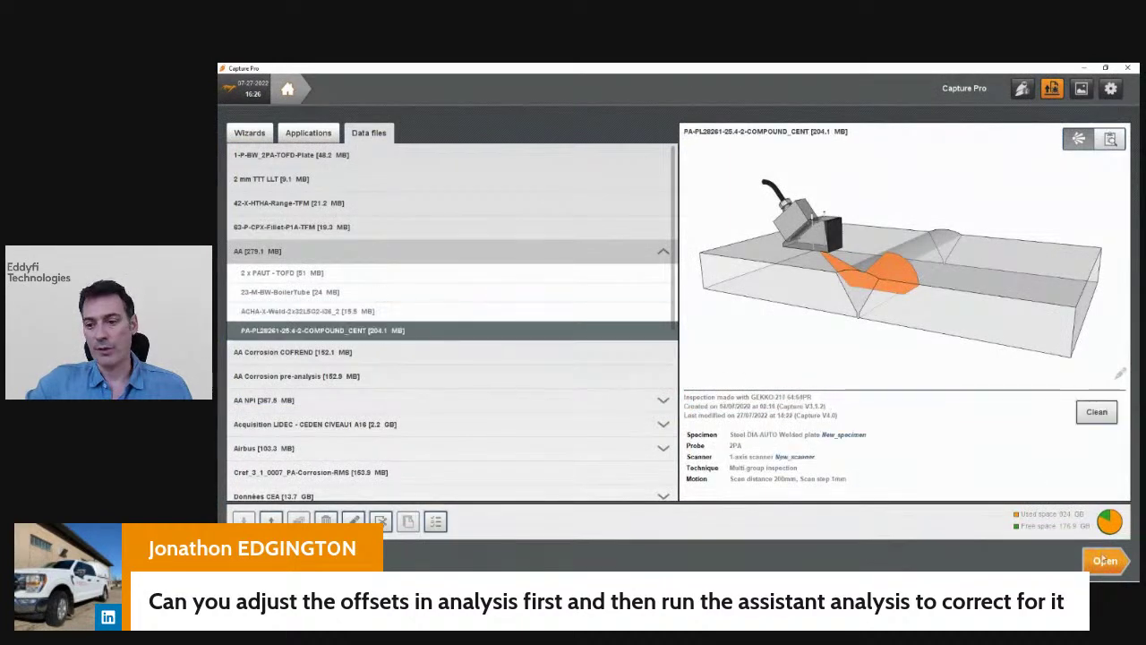
pyautogui.press('Return')
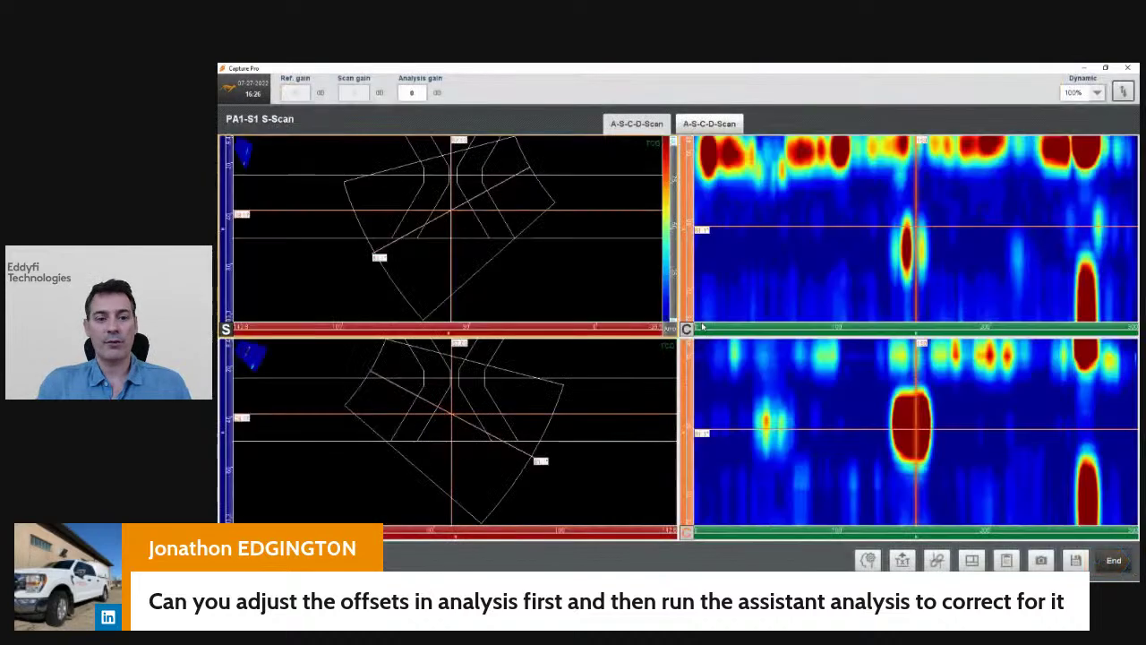
# - Enlarge the strong mid-scan signal in the PA2 S-scan and set the index offset of PA1 to 50 mm
pyautogui.click(922, 421)
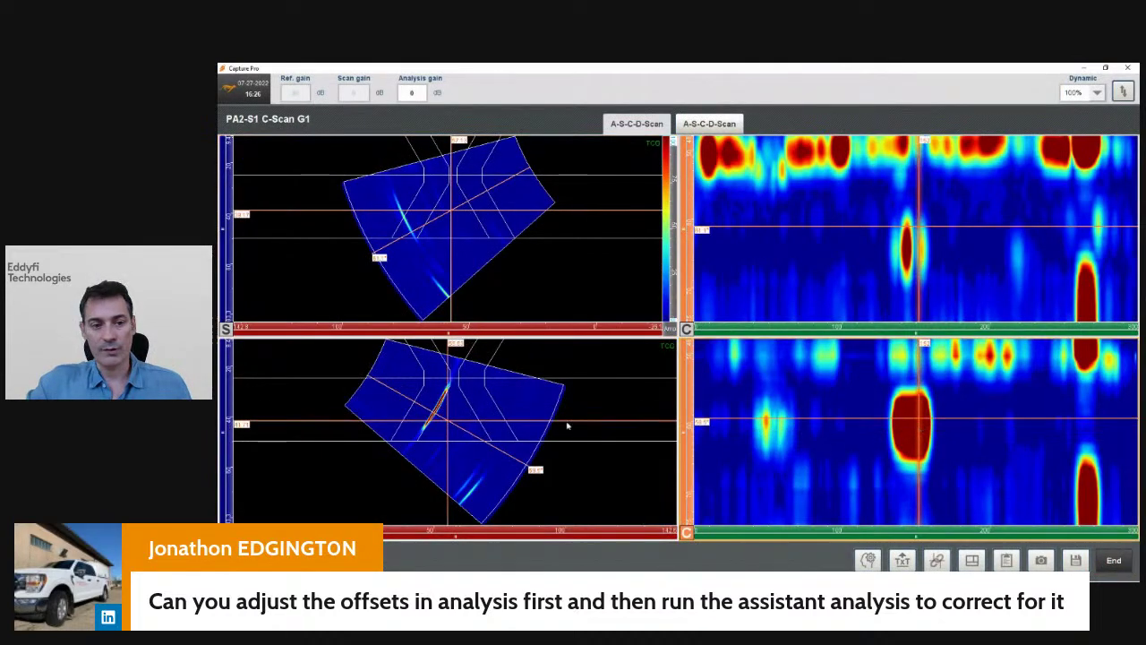
pyautogui.moveTo(385, 367); pyautogui.dragTo(557, 466)
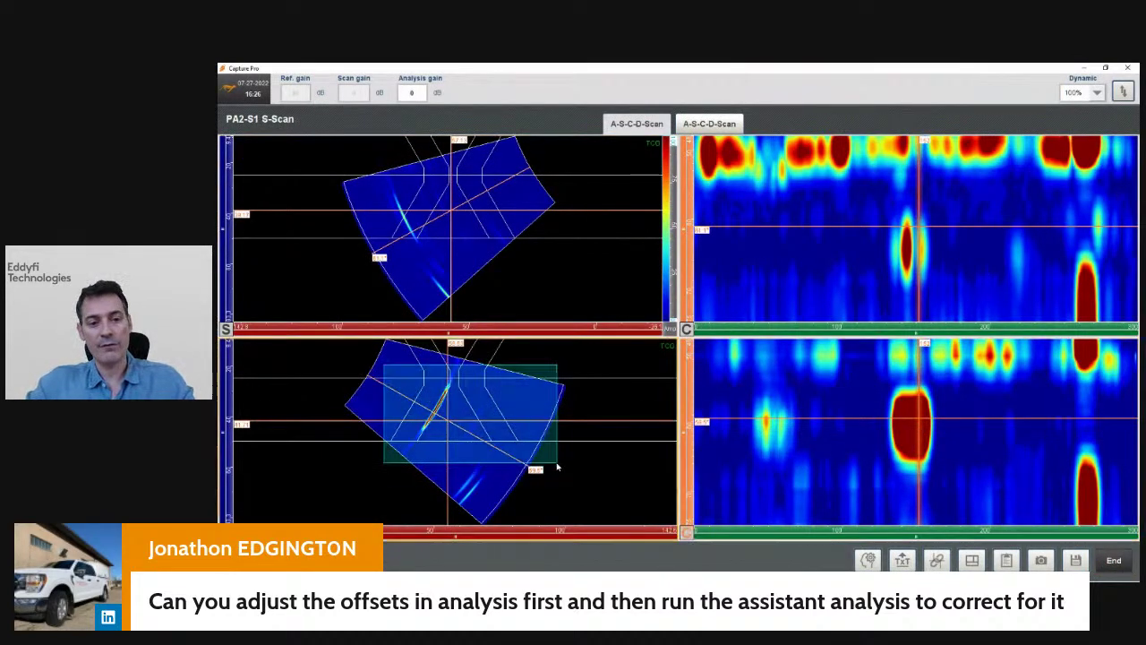
pyautogui.rightClick(278, 380)
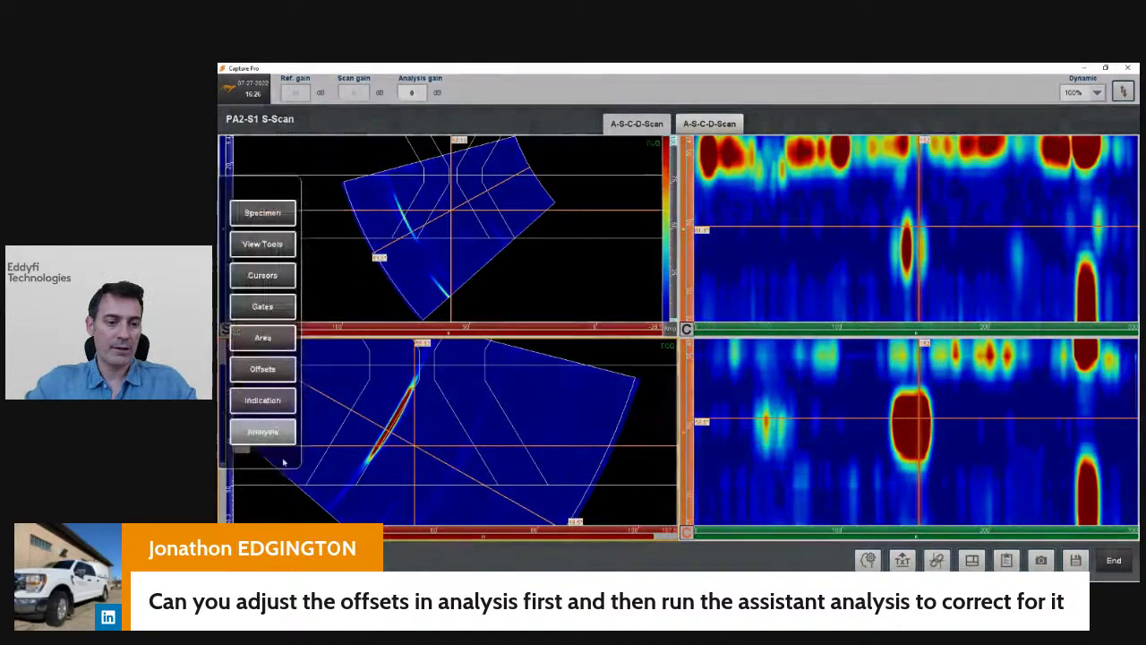
pyautogui.click(263, 369)
pyautogui.click(436, 562)
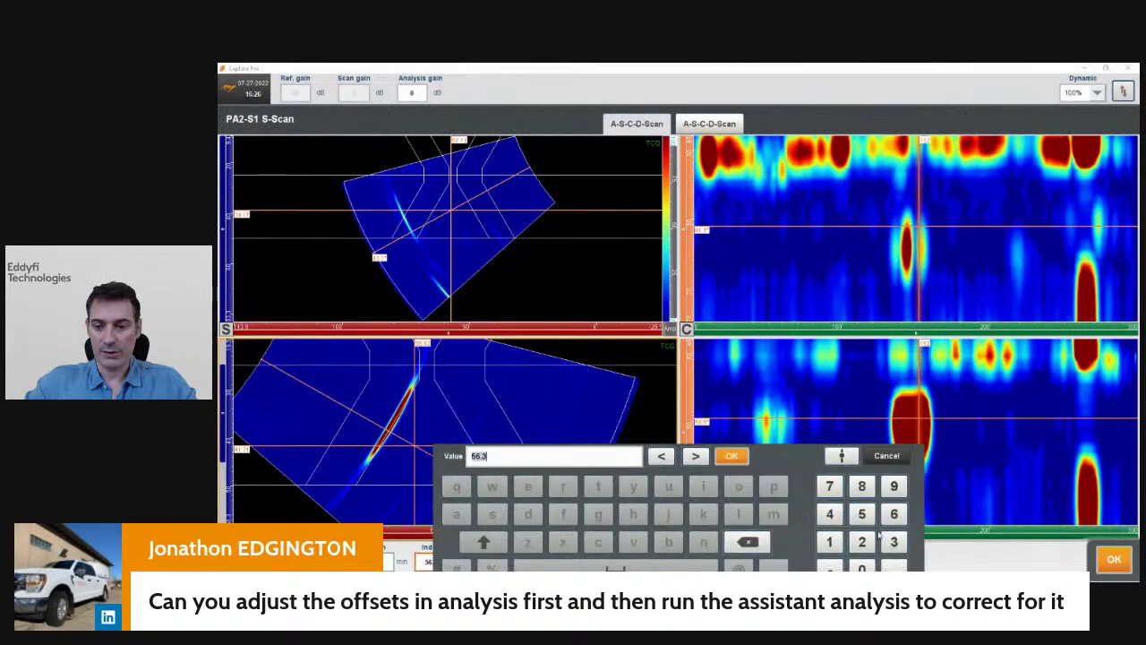
pyautogui.click(860, 517)
pyautogui.click(855, 562)
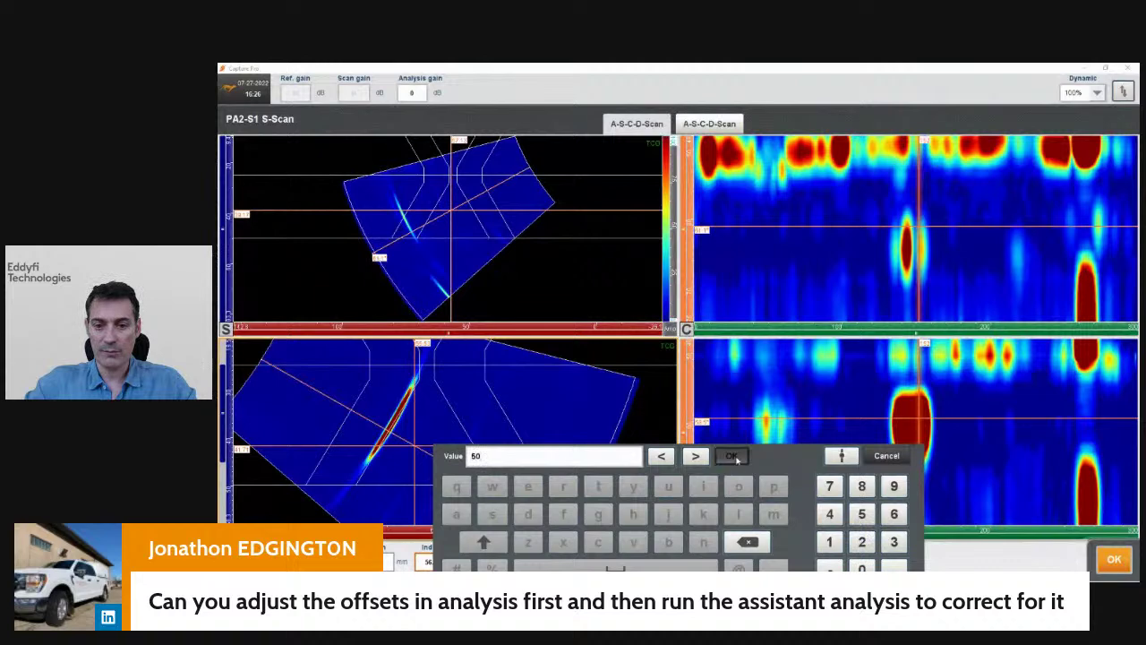
pyautogui.click(733, 456)
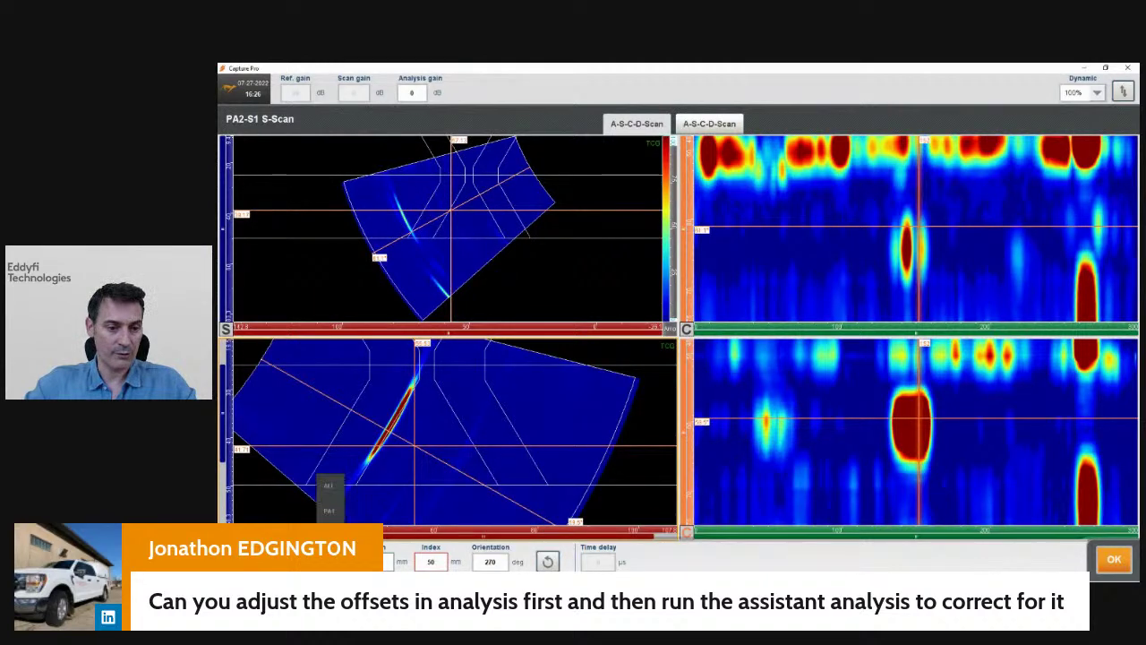
# - Set the index offset of PA2 to -50 mm
pyautogui.click(433, 561)
pyautogui.click(829, 569)
pyautogui.click(862, 513)
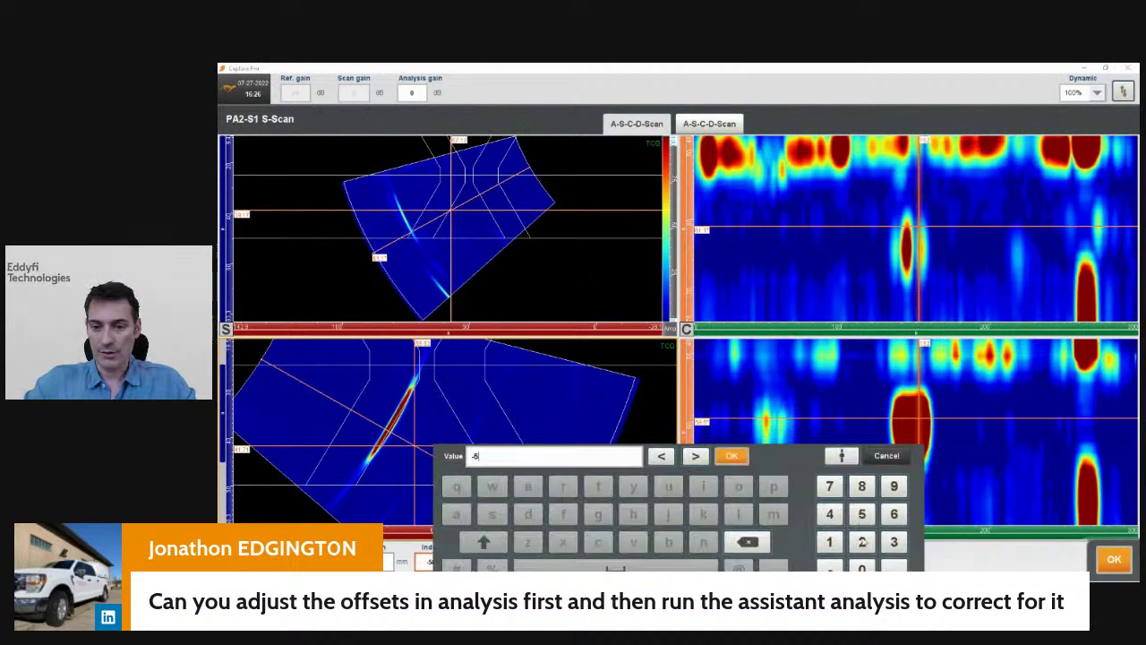
pyautogui.click(861, 567)
pyautogui.click(731, 456)
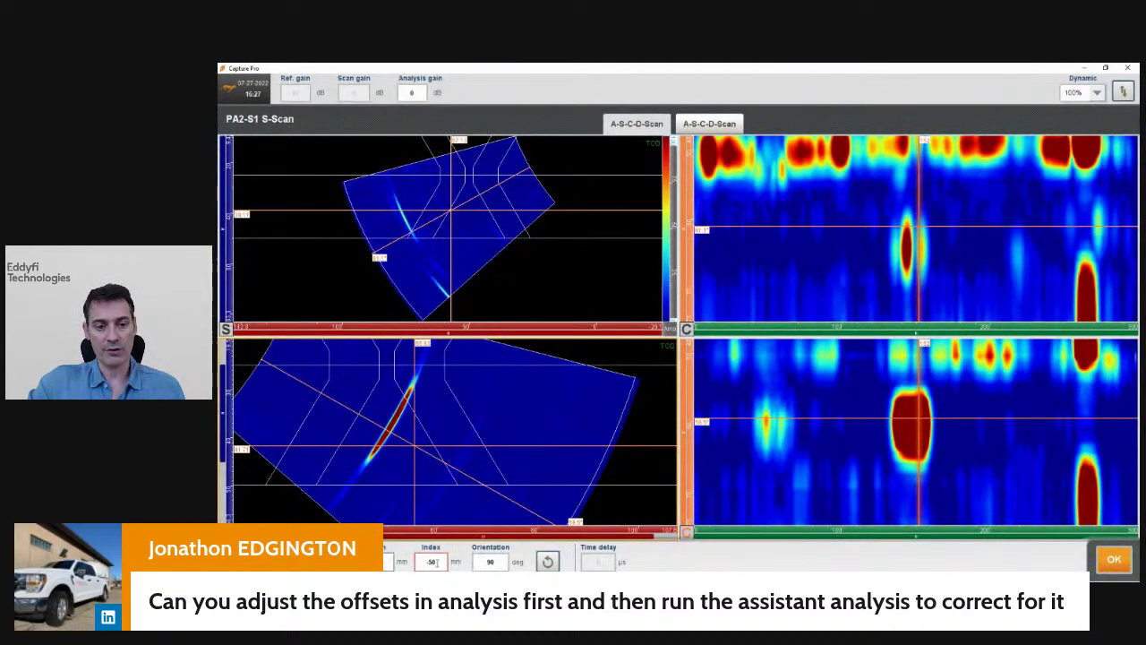
# - Try an index offset of -56 mm for PA2 to shift the weld overlay relative to the strong signal
pyautogui.click(431, 561)
pyautogui.press('BackSpace')
pyautogui.click(893, 514)
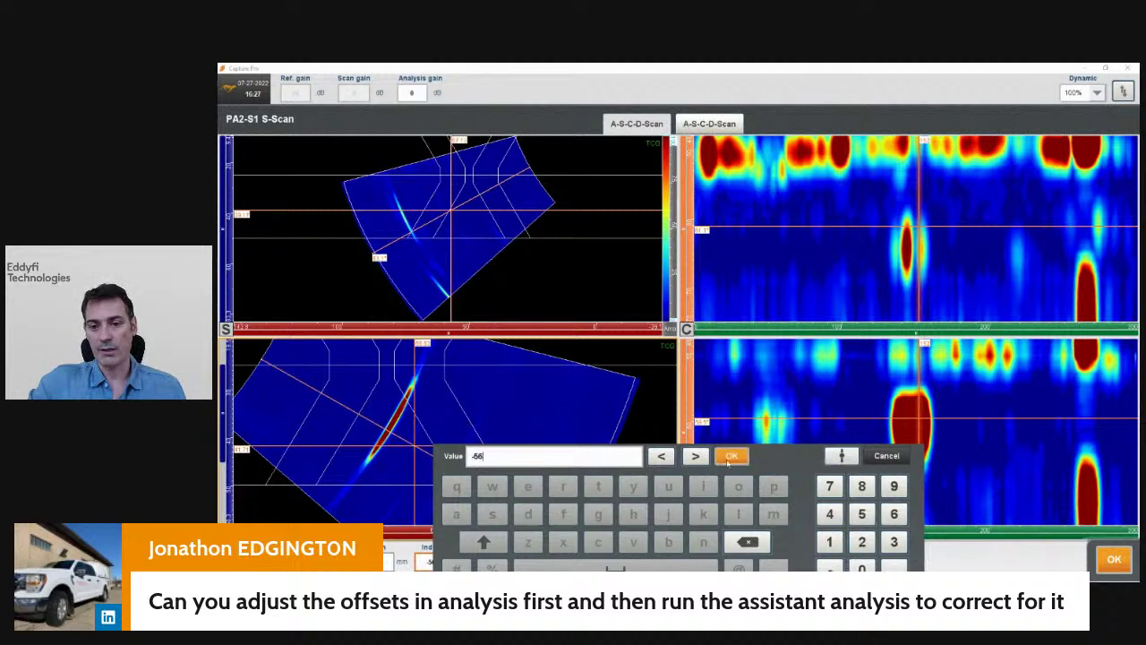
pyautogui.click(731, 456)
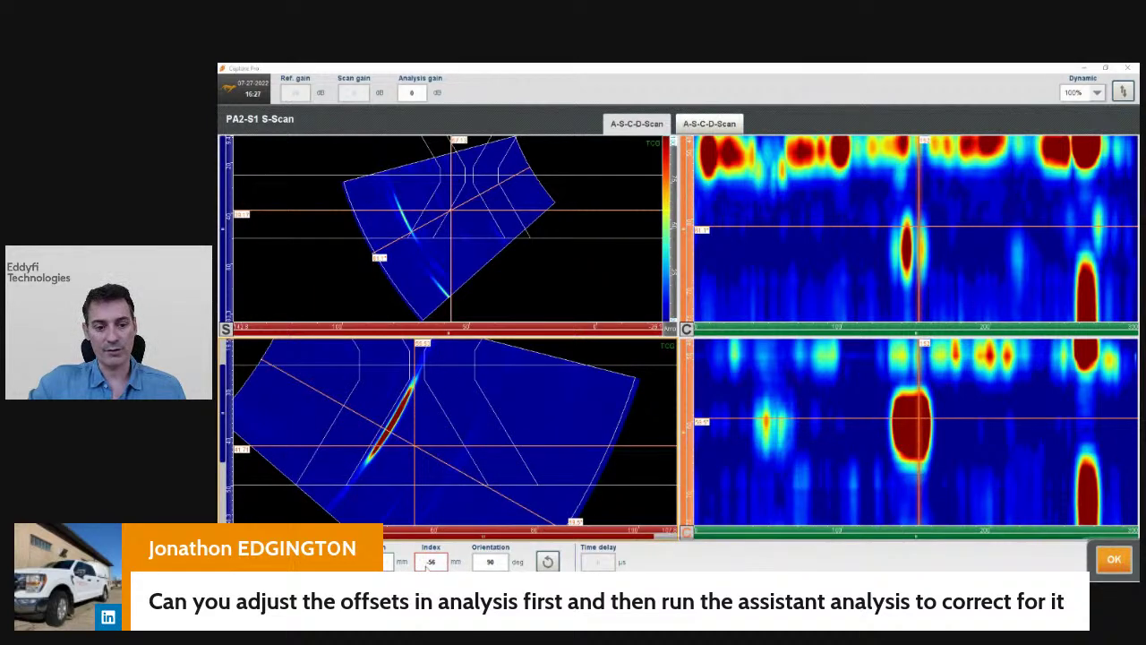
# - Set the index offset of PA2 to -58 mm, and open the specimen settings
pyautogui.click(430, 561)
pyautogui.click(829, 569)
pyautogui.click(862, 514)
pyautogui.click(861, 486)
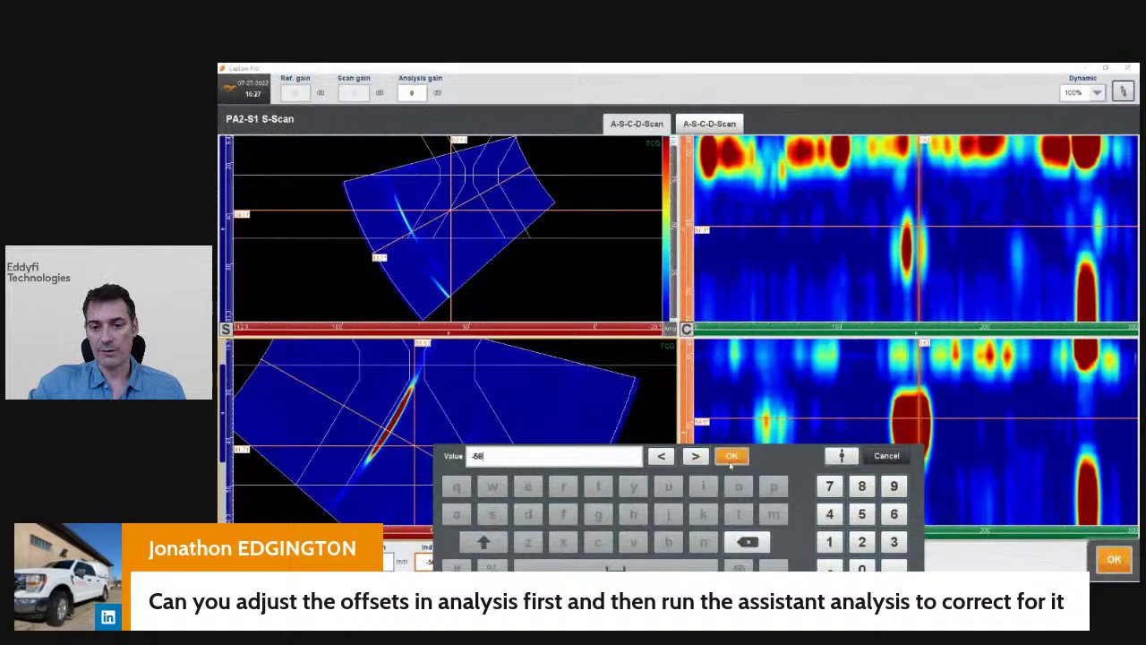
pyautogui.click(731, 456)
pyautogui.rightClick(307, 212)
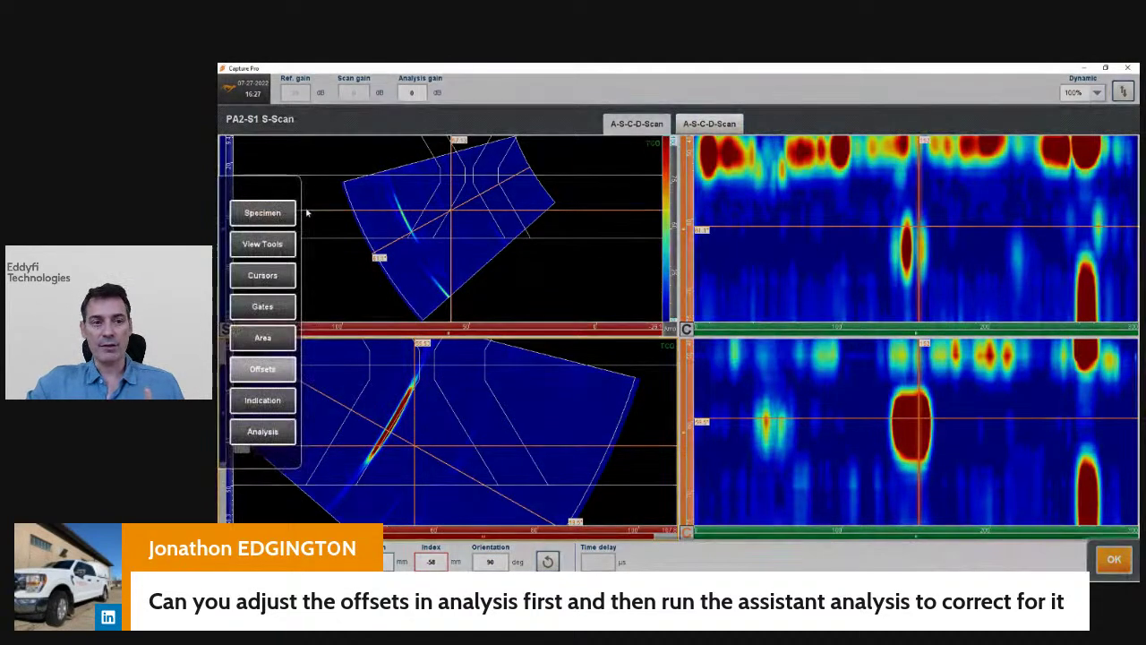
pyautogui.click(269, 212)
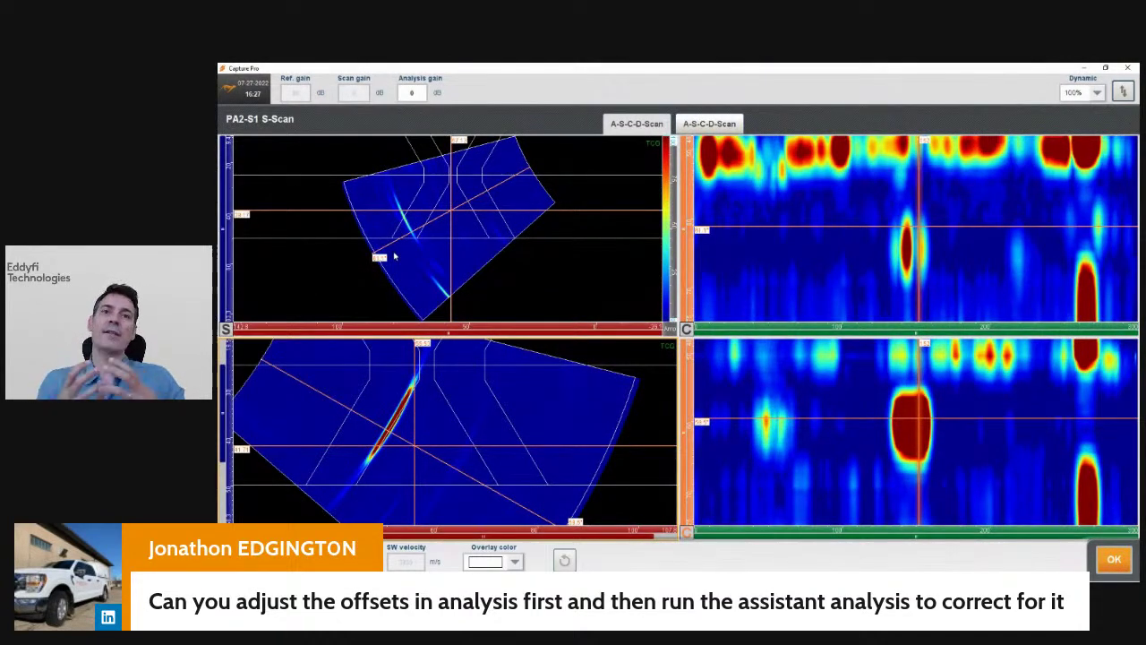